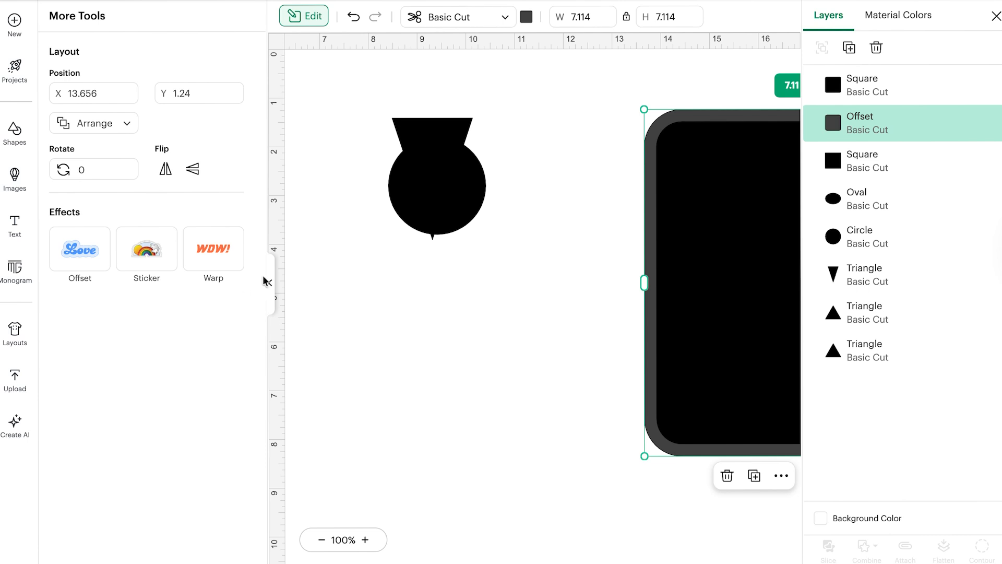
# Slice the black rounded square out of its gray offset and delete both inner pieces, leaving a square frame
pyautogui.click(272, 281)
pyautogui.click(327, 193)
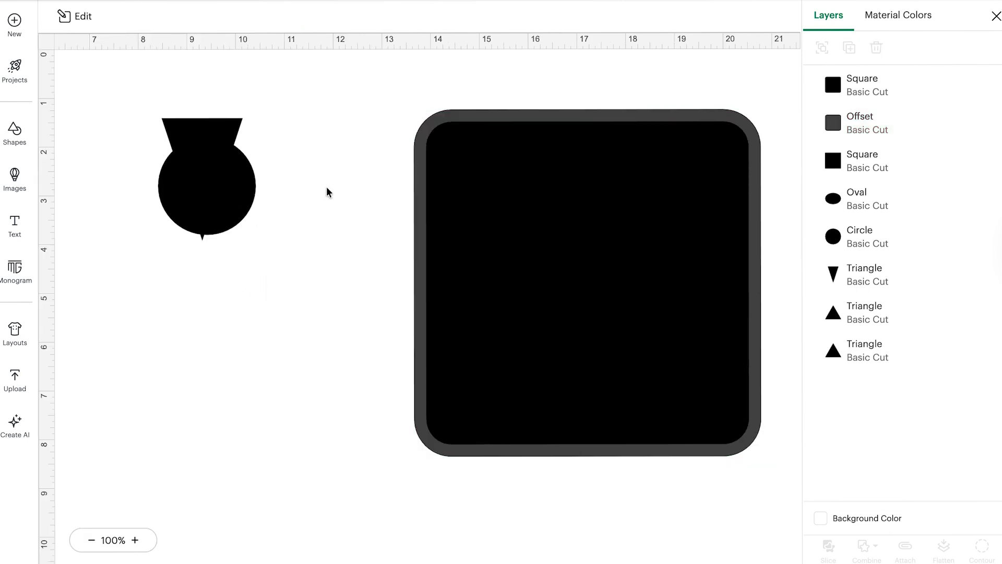
pyautogui.moveTo(371, 100); pyautogui.dragTo(781, 463)
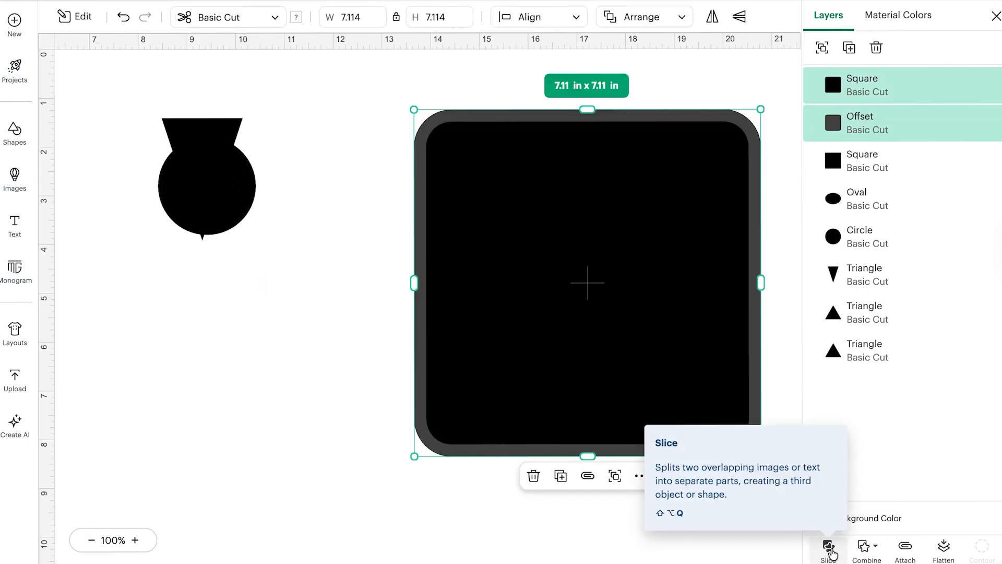
pyautogui.click(830, 549)
pyautogui.click(586, 276)
pyautogui.press('Delete')
pyautogui.click(579, 273)
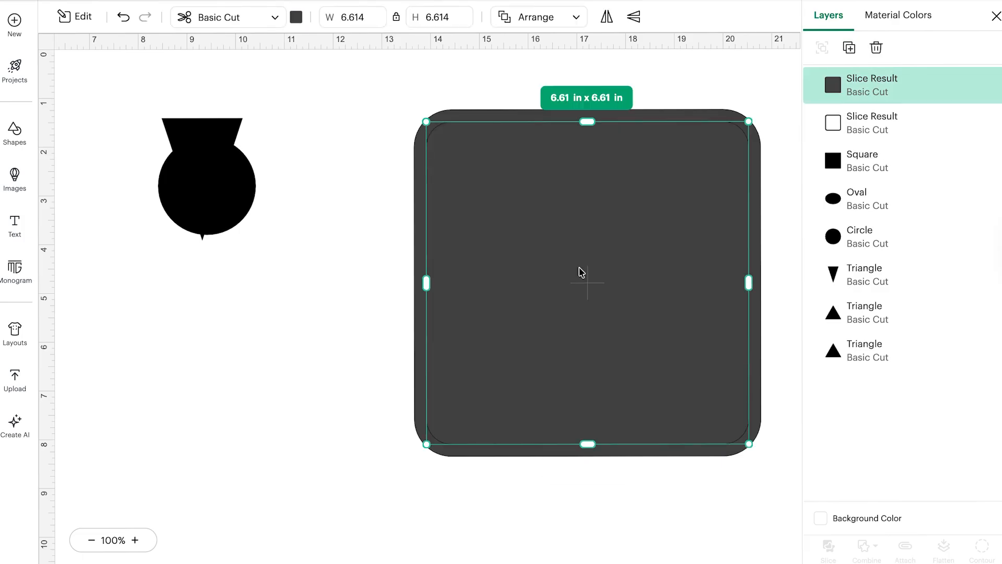
pyautogui.press('Delete')
# Move the square and oval apart from the triangles and stretch one triangle to about 5.74 in wide by 1.24 in high
pyautogui.hscroll(-5, 350, 224)
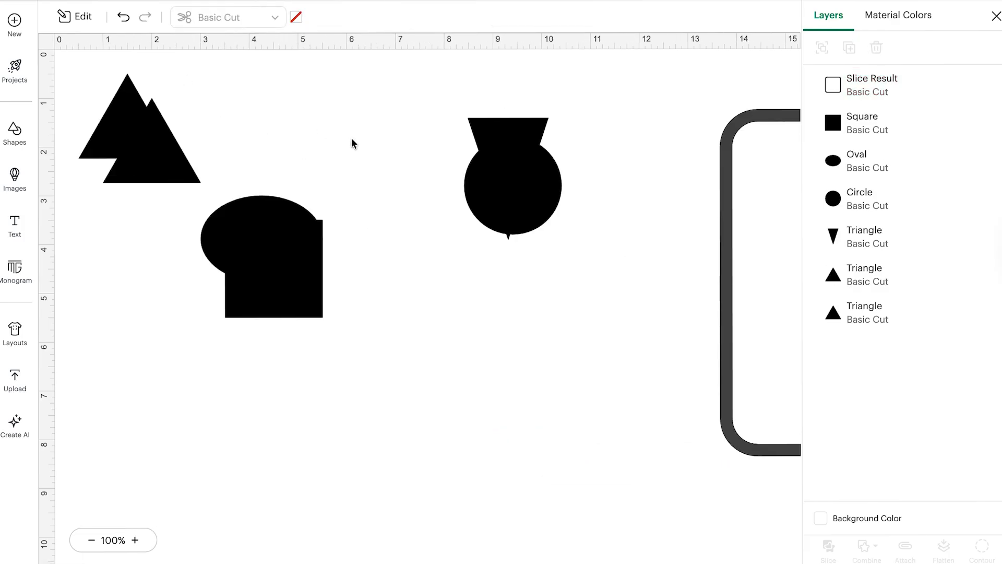
pyautogui.moveTo(264, 288); pyautogui.dragTo(347, 139)
pyautogui.moveTo(243, 236); pyautogui.dragTo(321, 126)
pyautogui.moveTo(193, 179); pyautogui.dragTo(415, 330)
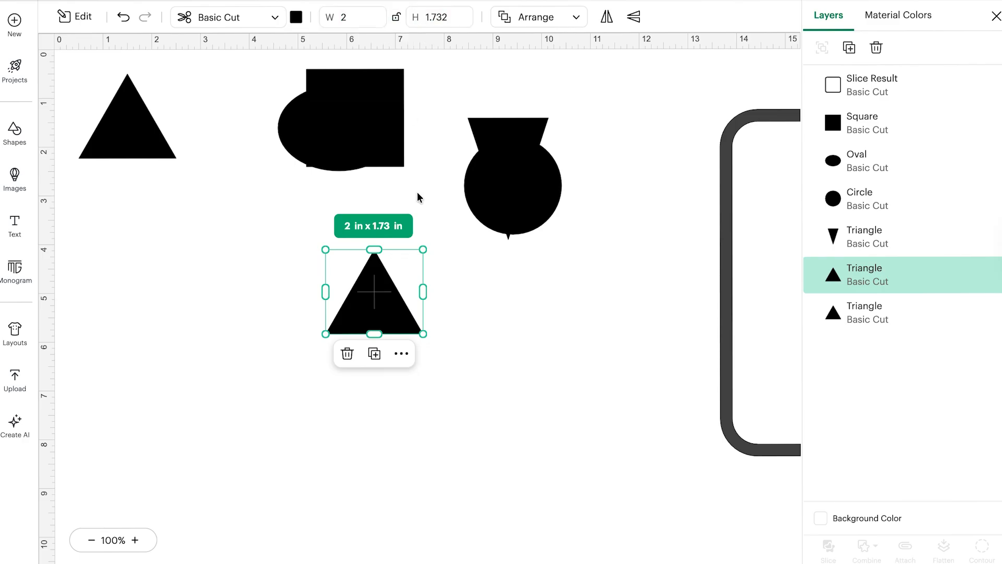
pyautogui.moveTo(419, 327); pyautogui.dragTo(605, 309)
pyautogui.moveTo(446, 285); pyautogui.dragTo(357, 286)
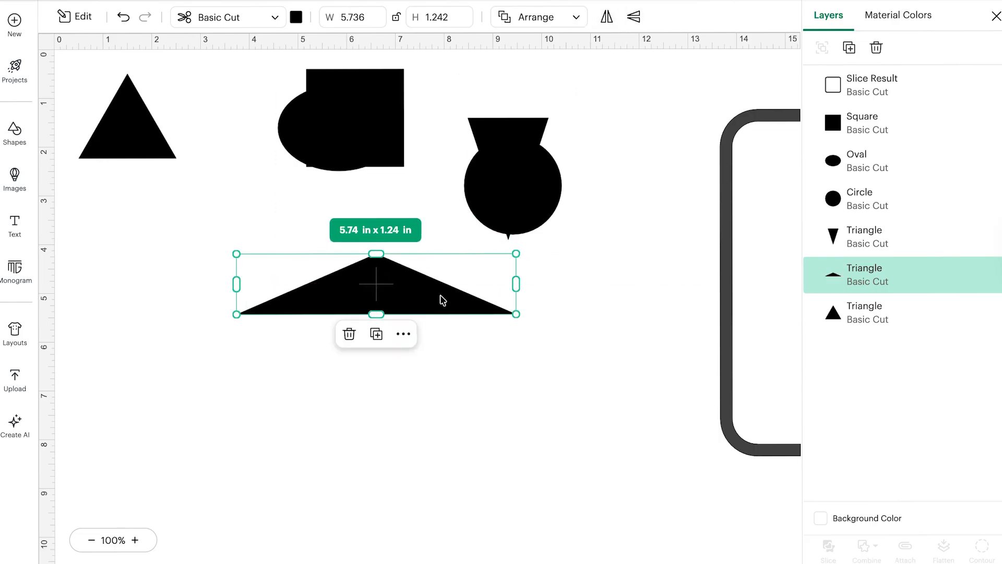
# Place a vertically flipped copy of the wide triangle directly beneath it and reduce both heights to form a flat diamond
pyautogui.click(376, 334)
pyautogui.click(634, 16)
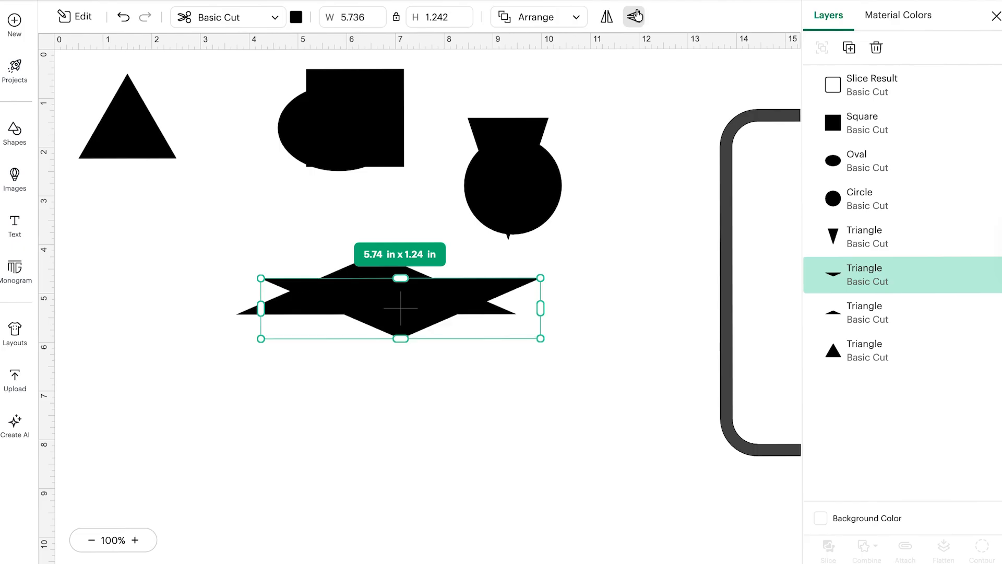
pyautogui.moveTo(409, 302); pyautogui.dragTo(385, 339)
pyautogui.moveTo(377, 373); pyautogui.dragTo(377, 346)
pyautogui.click(383, 265)
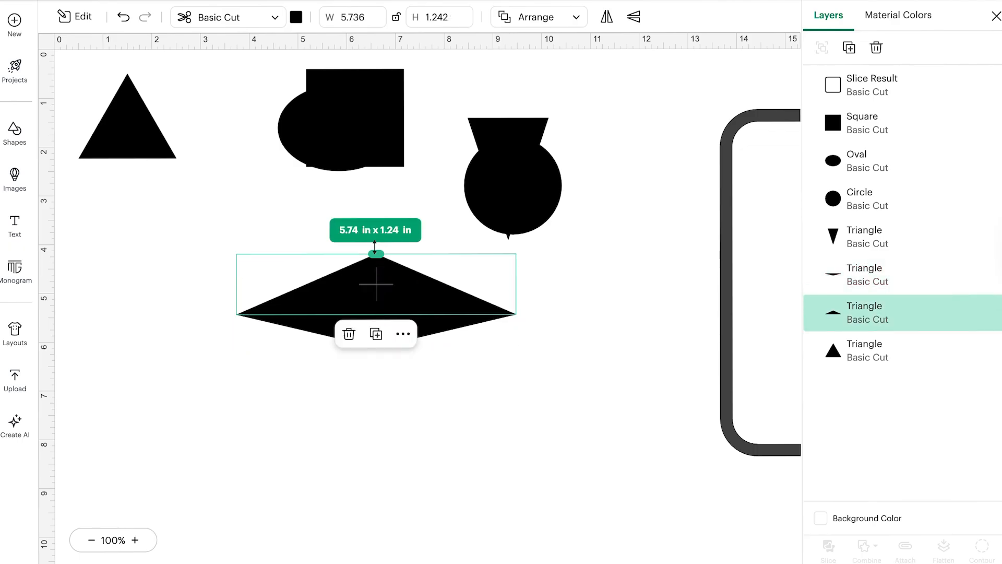
pyautogui.moveTo(374, 248); pyautogui.dragTo(374, 256)
pyautogui.click(233, 217)
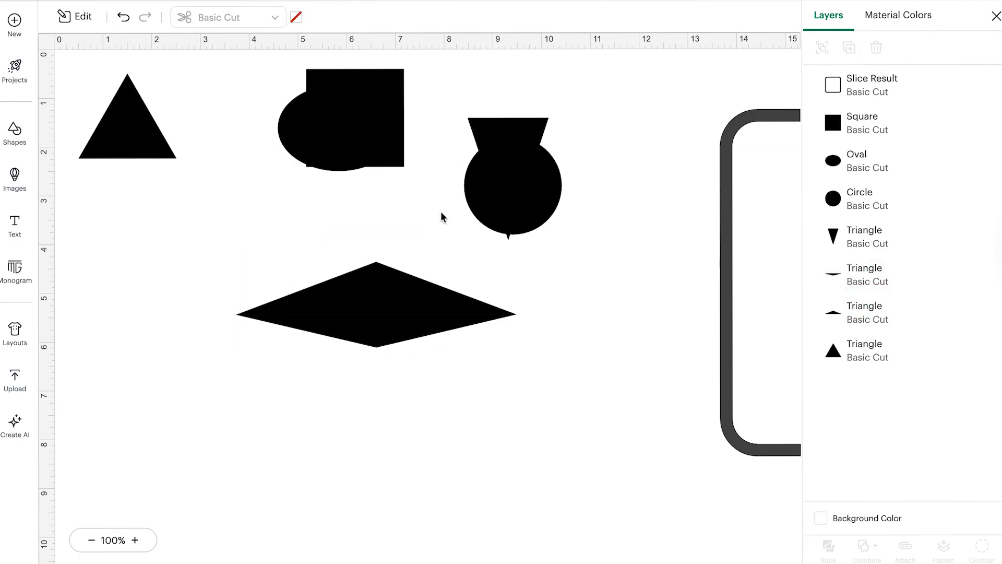
# Stretch the square into a rectangle about 3.77 in wide below the diamond and move the oval over its lower edge
pyautogui.moveTo(399, 85); pyautogui.dragTo(612, 403)
pyautogui.moveTo(513, 431); pyautogui.dragTo(433, 433)
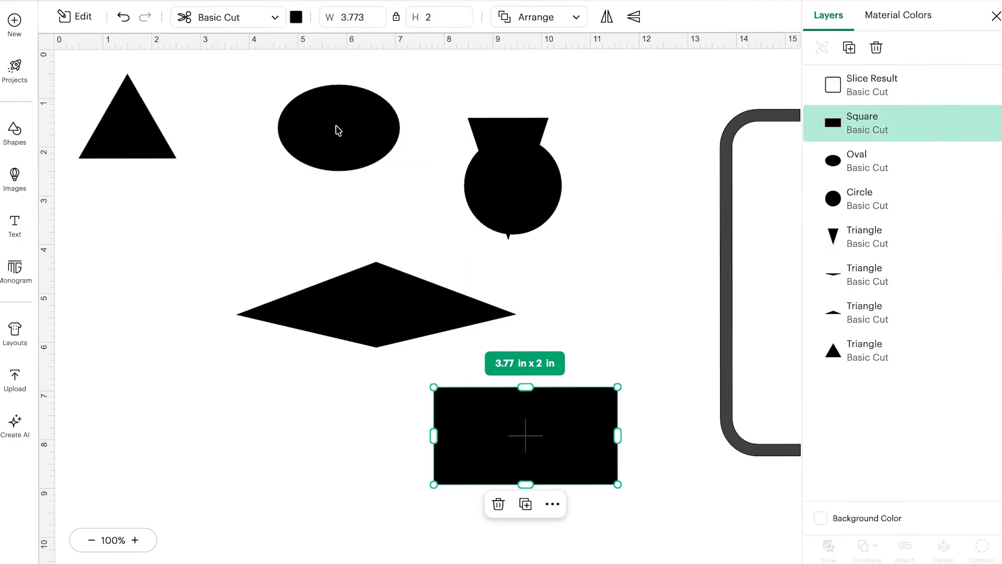
pyautogui.moveTo(335, 128); pyautogui.dragTo(506, 494)
# Color the rectangle light purple and send it to the back, behind the oval
pyautogui.click(479, 405)
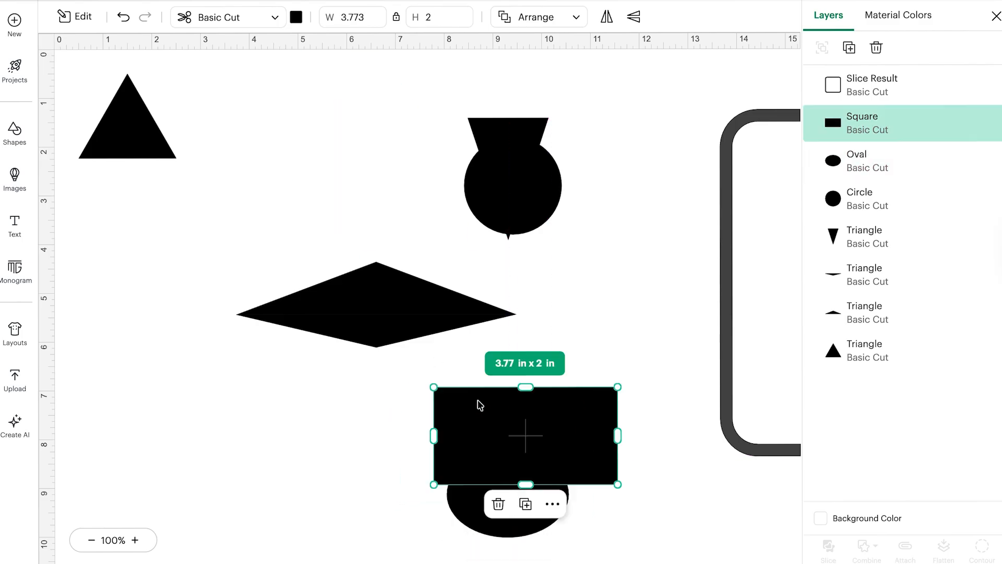
pyautogui.click(296, 17)
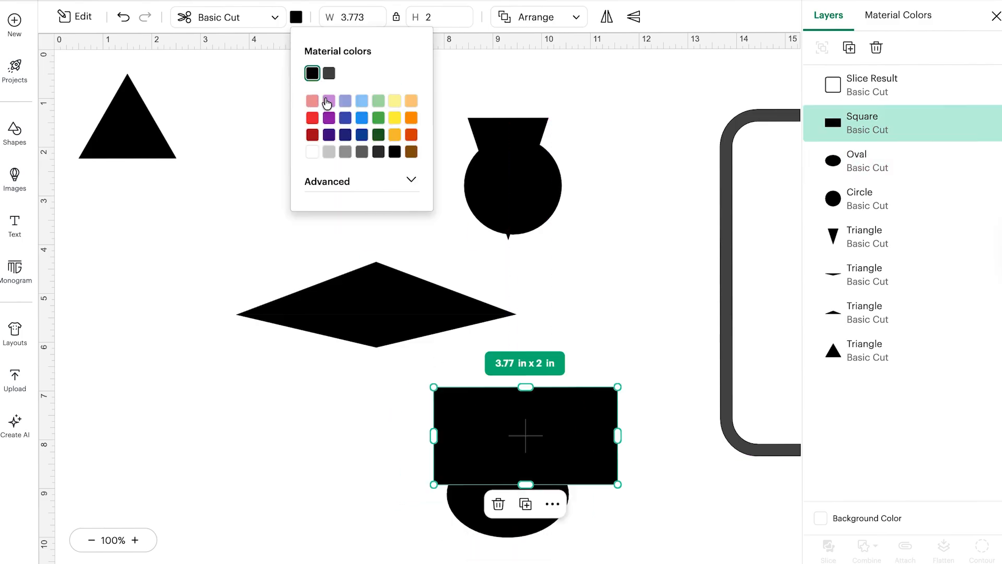
pyautogui.click(328, 101)
pyautogui.rightClick(489, 412)
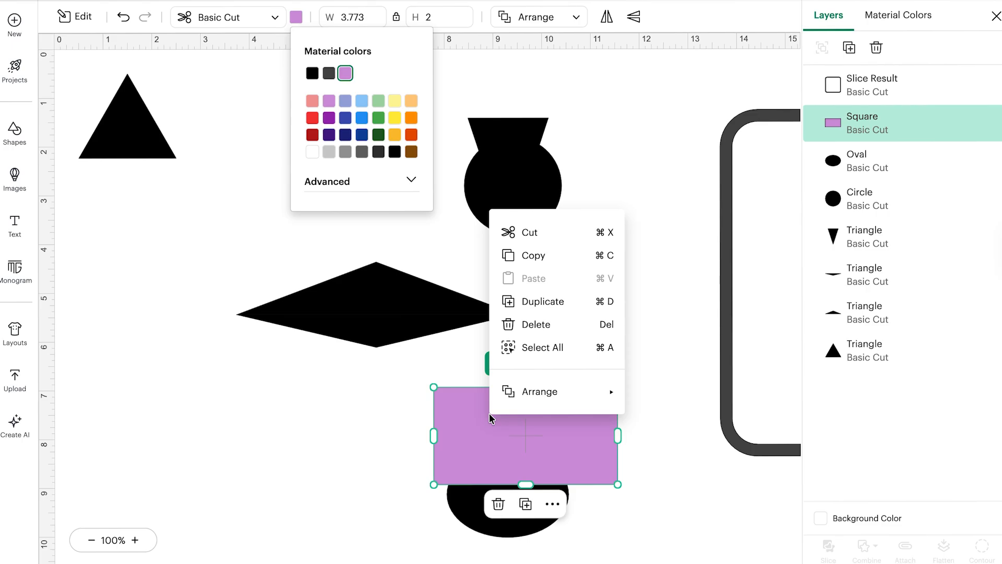
pyautogui.moveTo(537, 393)
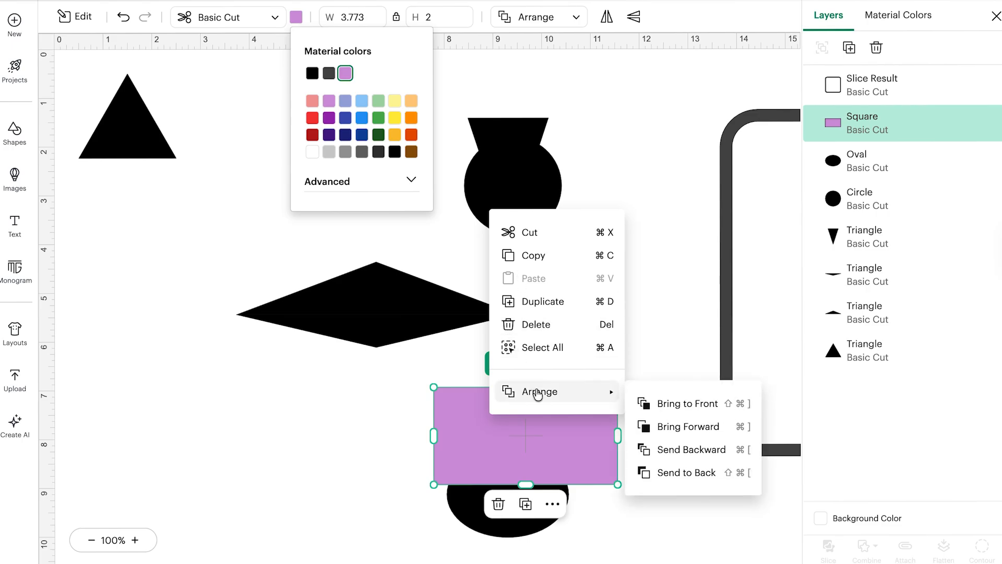
pyautogui.click(676, 474)
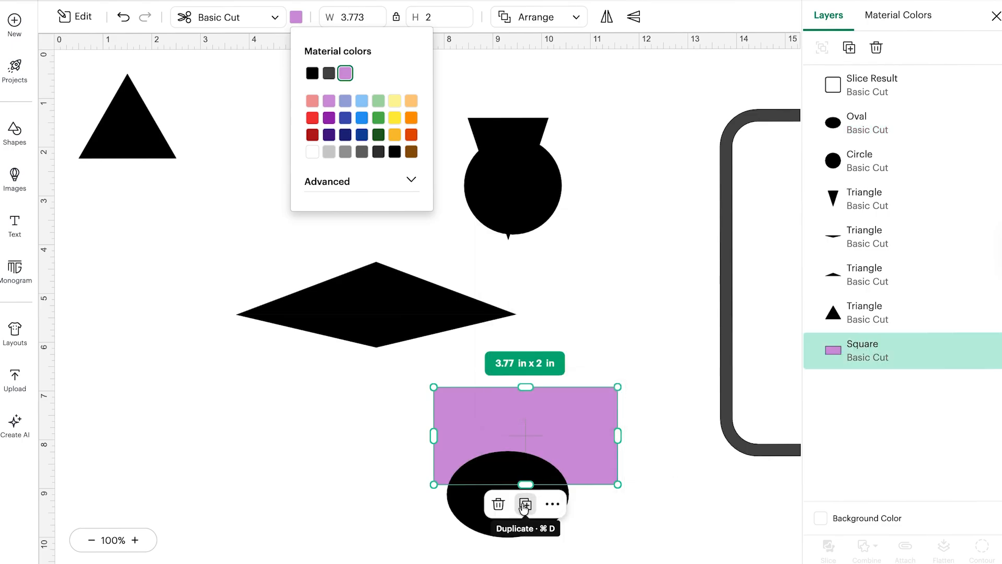
# Widen the oval to about 4.21 in and center it across the purple rectangle's lower edge
pyautogui.click(479, 497)
pyautogui.moveTo(479, 497); pyautogui.dragTo(458, 503)
pyautogui.moveTo(552, 495); pyautogui.dragTo(637, 495)
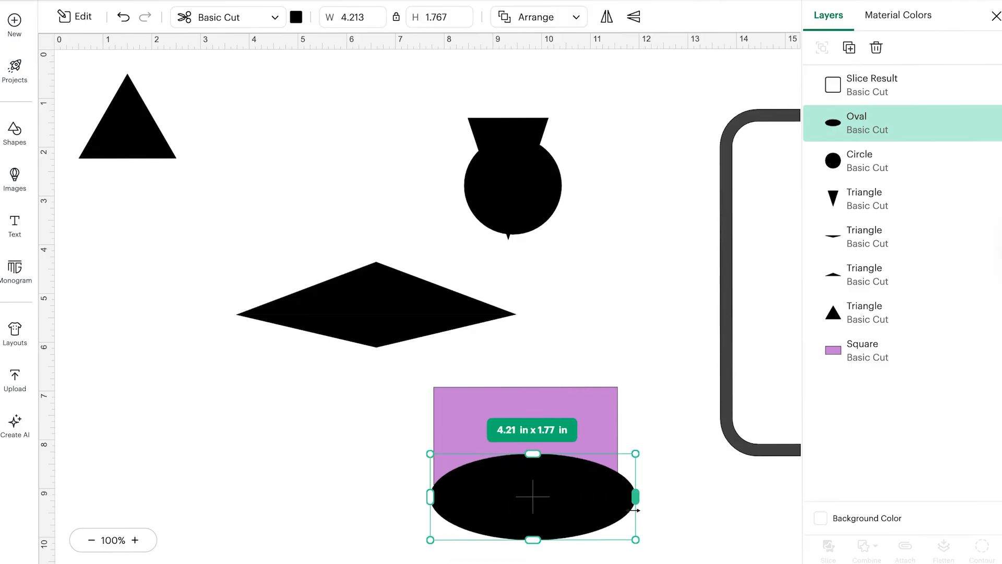
pyautogui.moveTo(523, 514); pyautogui.dragTo(519, 525)
pyautogui.click(293, 428)
# Slice the oval out of the purple rectangle and delete the leftover pieces, keeping only the rectangle with the arched bottom
pyautogui.moveTo(323, 404); pyautogui.dragTo(696, 563)
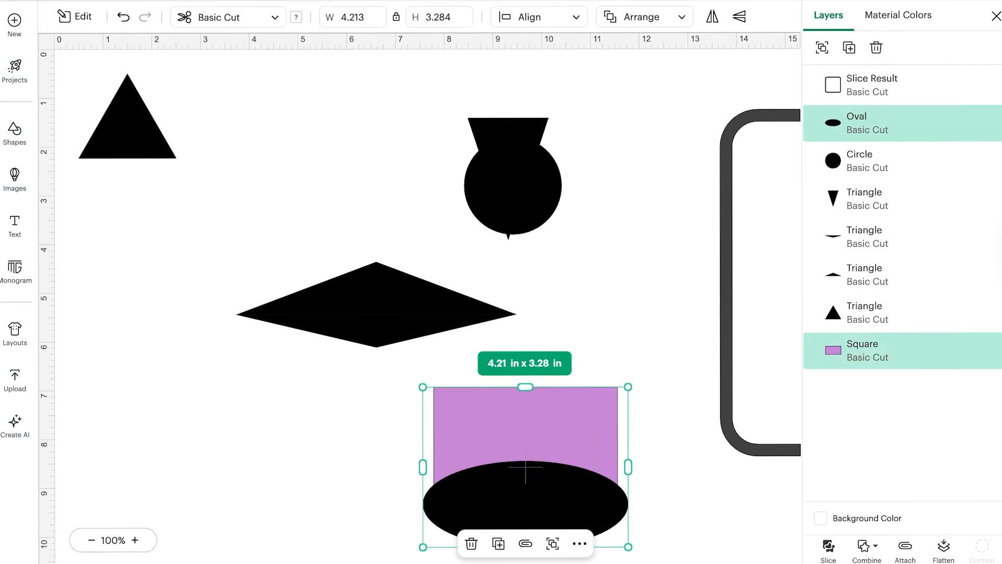
pyautogui.click(828, 546)
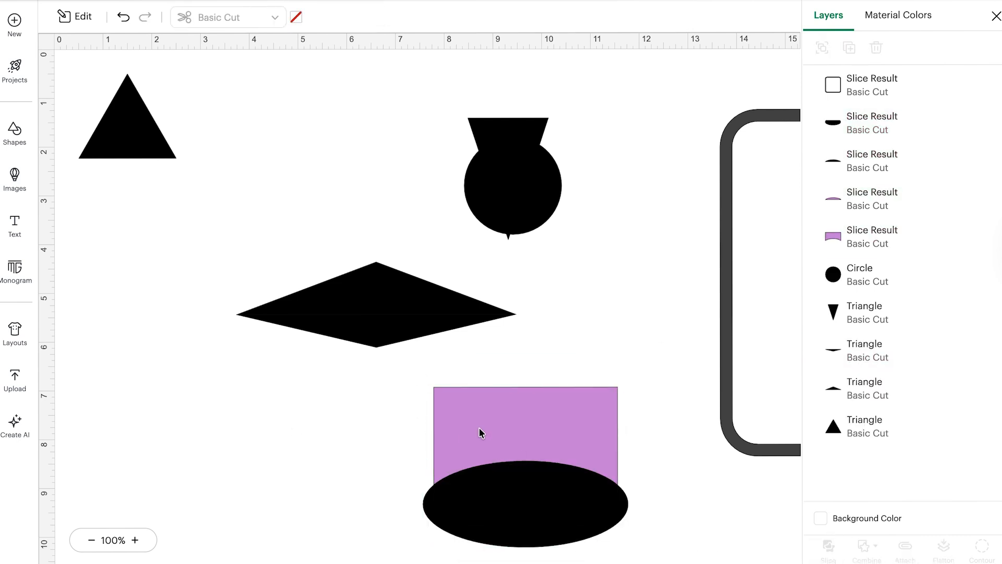
pyautogui.moveTo(479, 428); pyautogui.dragTo(295, 414)
pyautogui.click(519, 511)
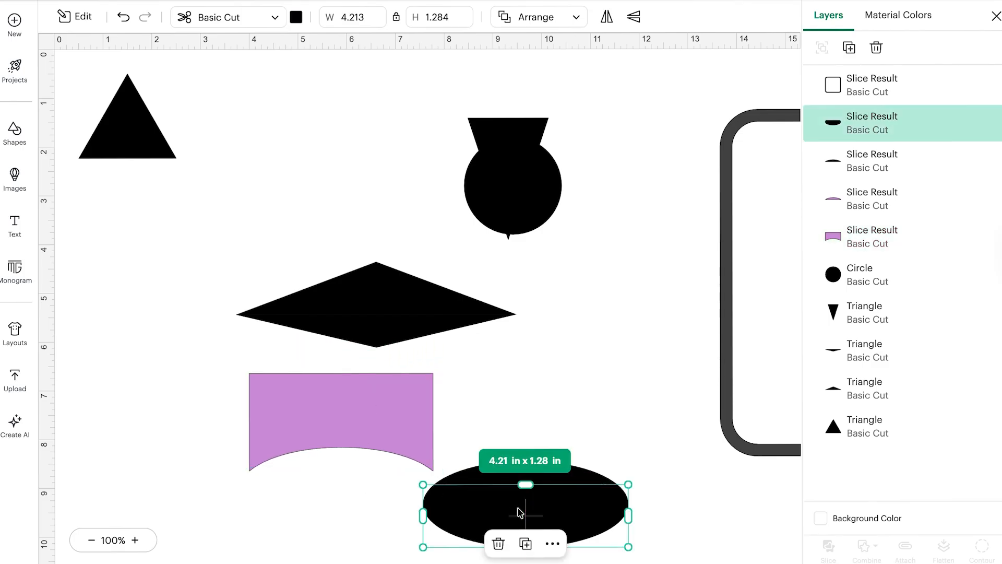
pyautogui.press('Delete')
pyautogui.click(519, 474)
pyautogui.press('Delete')
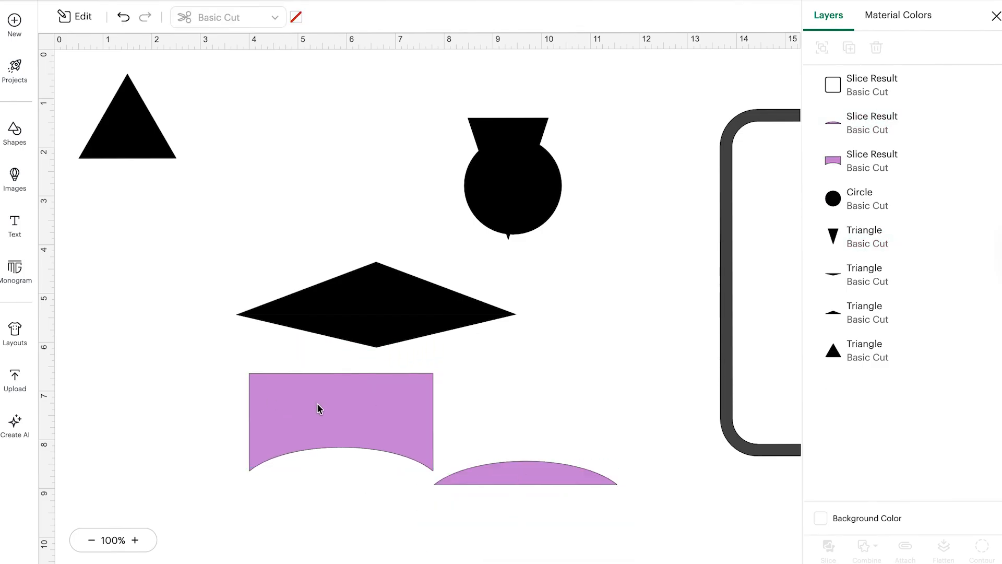
pyautogui.click(513, 473)
pyautogui.press('Delete')
# Place the arched purple piece under the diamond and set a duplicate of it aside by the frame
pyautogui.moveTo(296, 385); pyautogui.dragTo(325, 346)
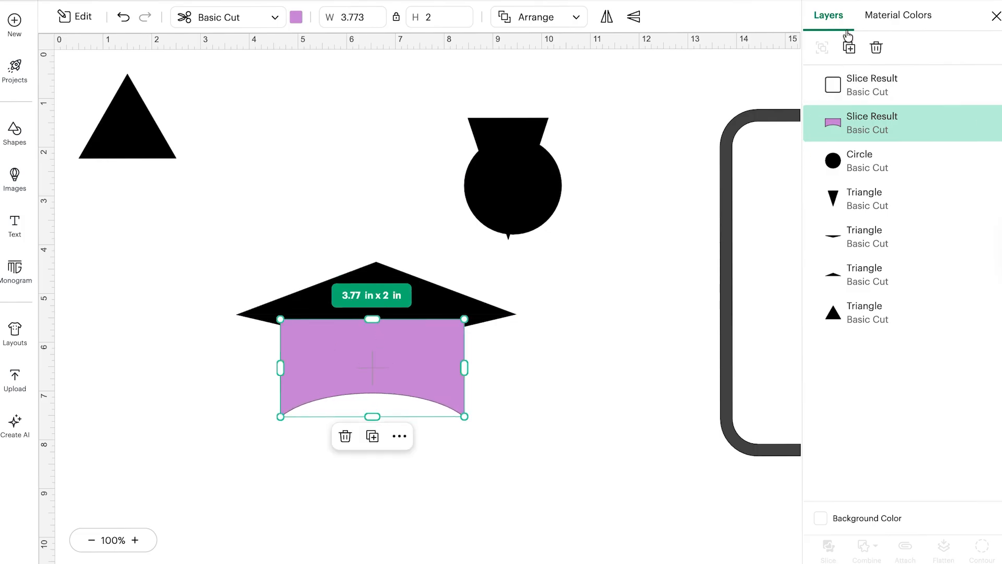
pyautogui.click(849, 48)
pyautogui.moveTo(441, 350); pyautogui.dragTo(670, 240)
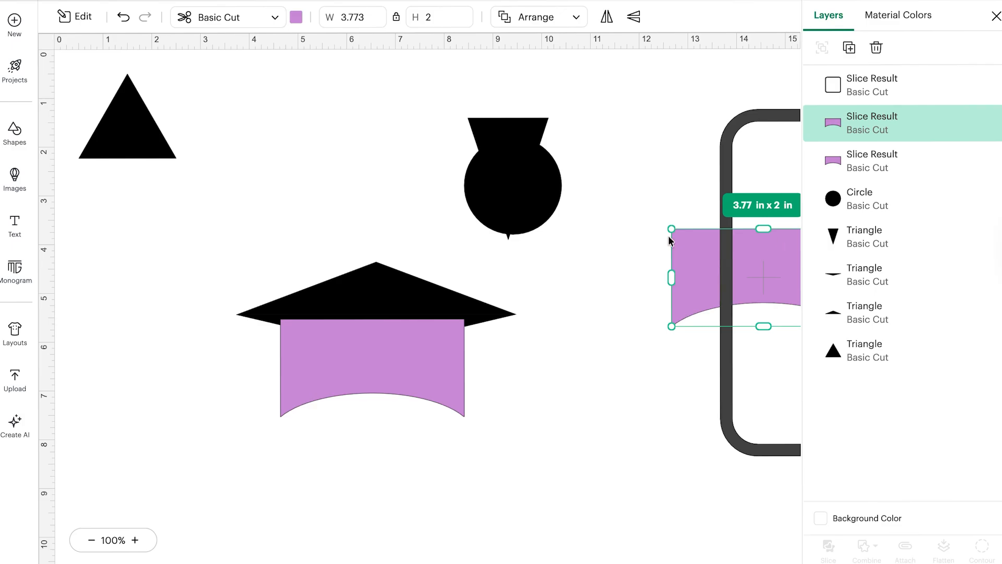
# Resize the arched piece under the diamond to about 3.32 by 1.49 in and center it beneath the diamond
pyautogui.moveTo(362, 365); pyautogui.dragTo(365, 367)
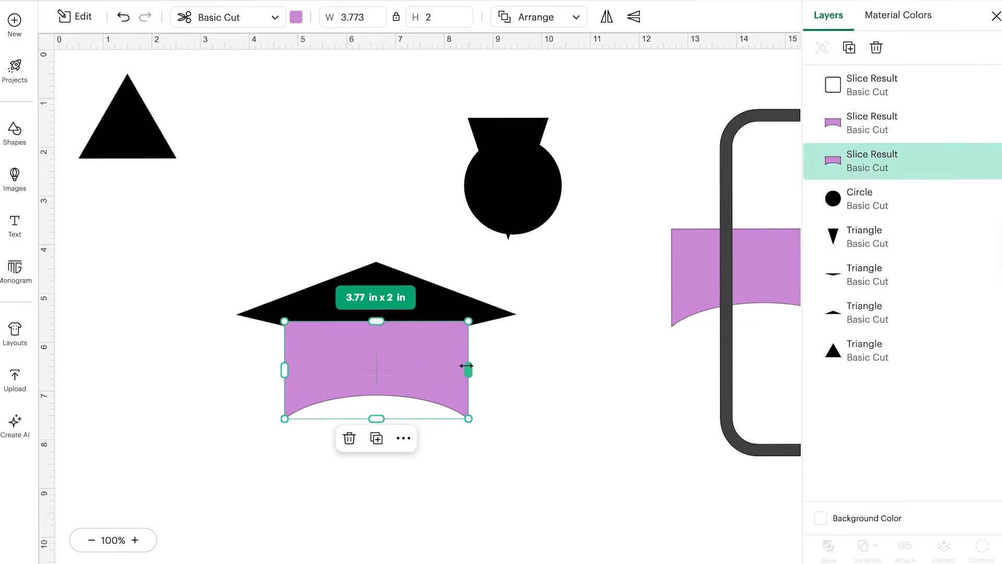
pyautogui.moveTo(461, 367); pyautogui.dragTo(444, 356)
pyautogui.moveTo(365, 418); pyautogui.dragTo(365, 394)
pyautogui.moveTo(351, 338); pyautogui.dragTo(362, 334)
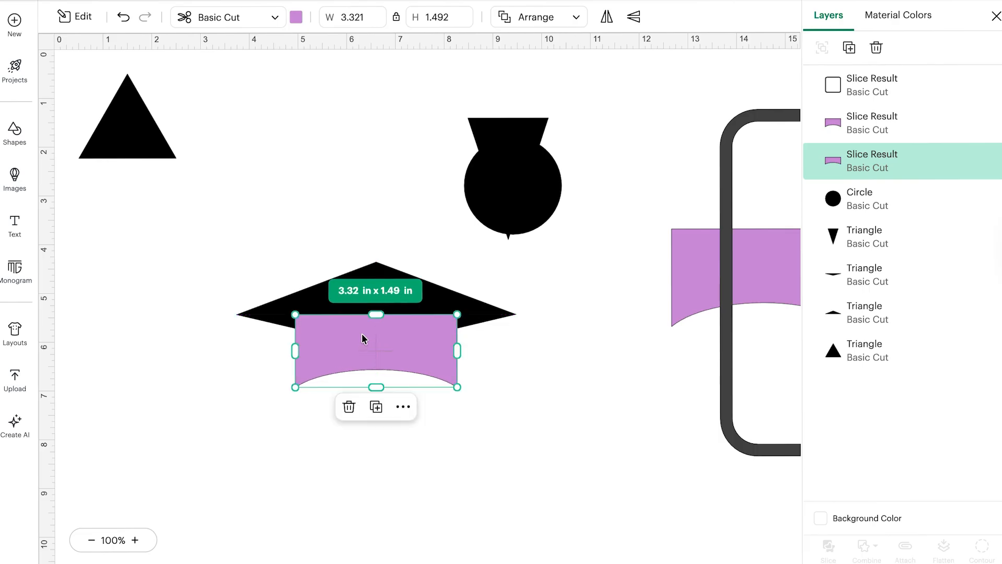
# Color the arched cap base black and shorten it slightly from its lower edge
pyautogui.click(296, 19)
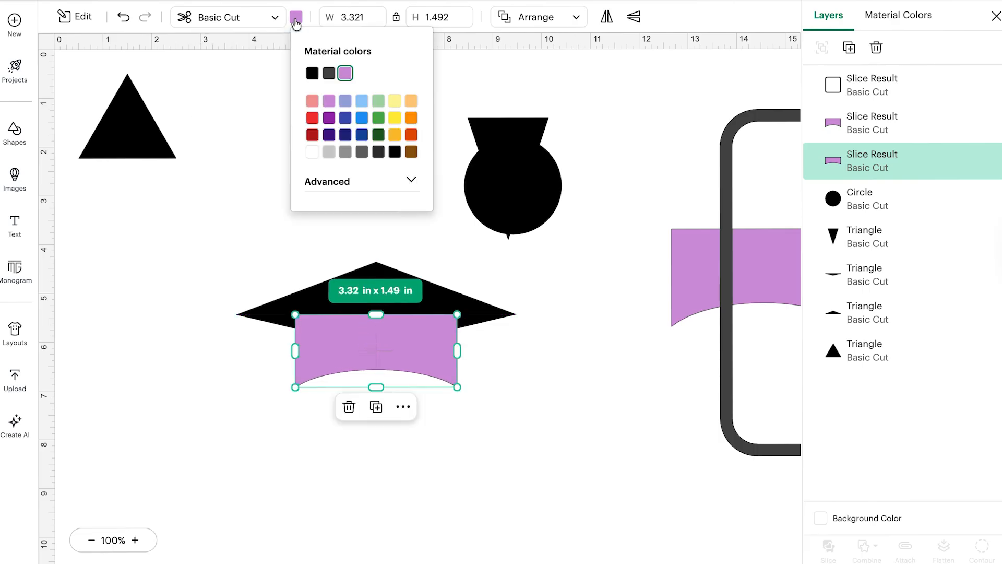
pyautogui.click(312, 73)
pyautogui.click(169, 257)
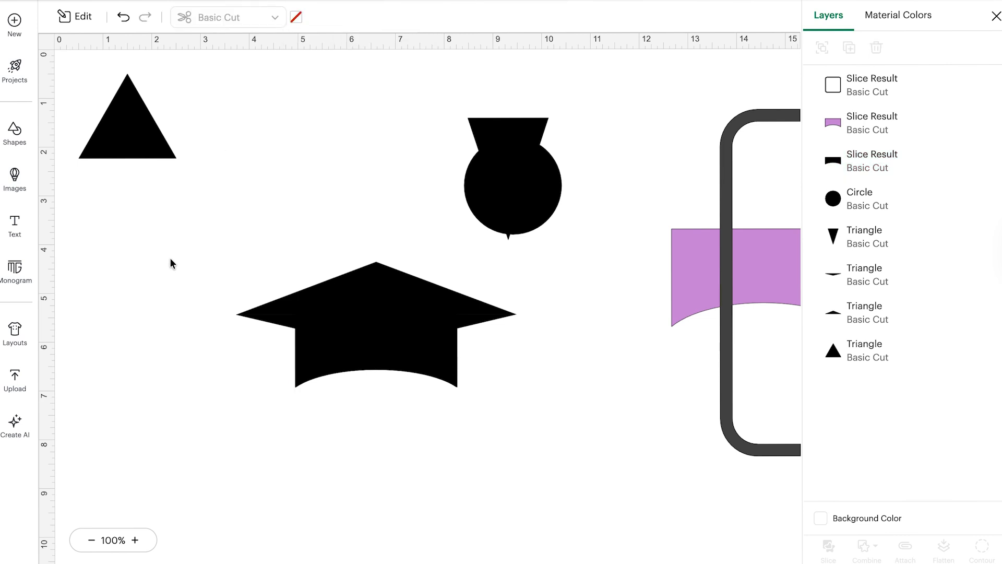
pyautogui.click(316, 365)
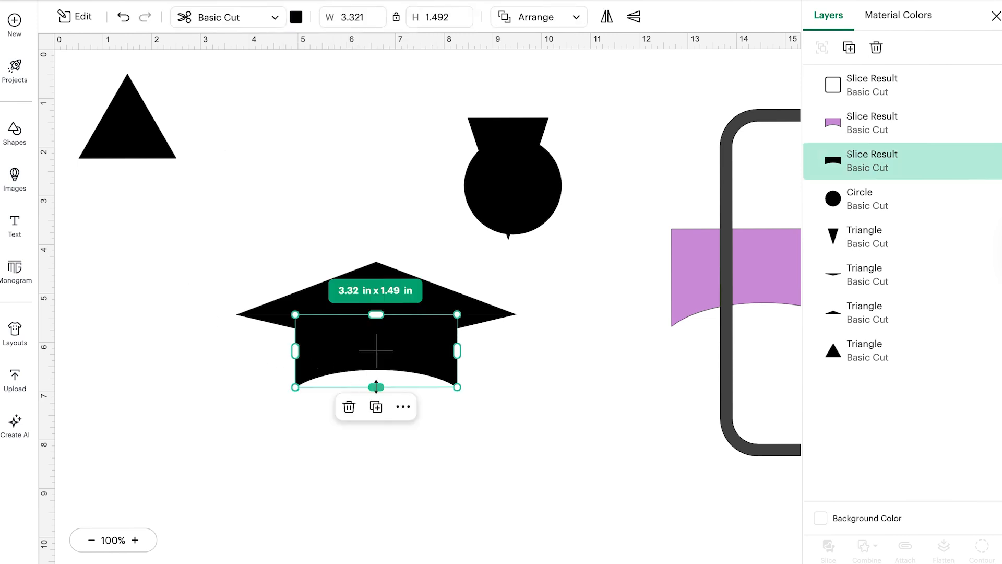
pyautogui.click(156, 331)
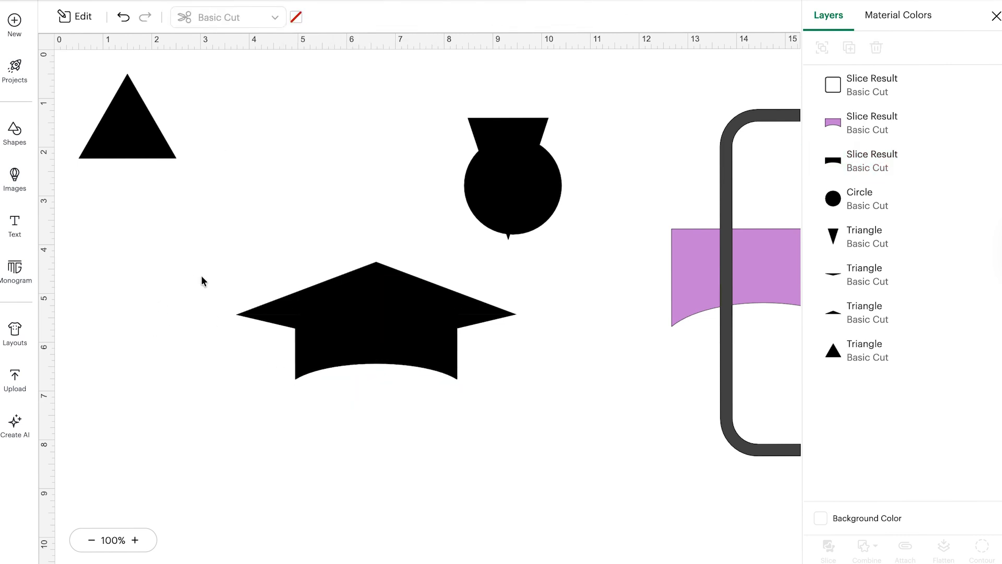
# Weld the two flat triangles and the arched base into a single graduation cap shape
pyautogui.moveTo(199, 275); pyautogui.dragTo(492, 375)
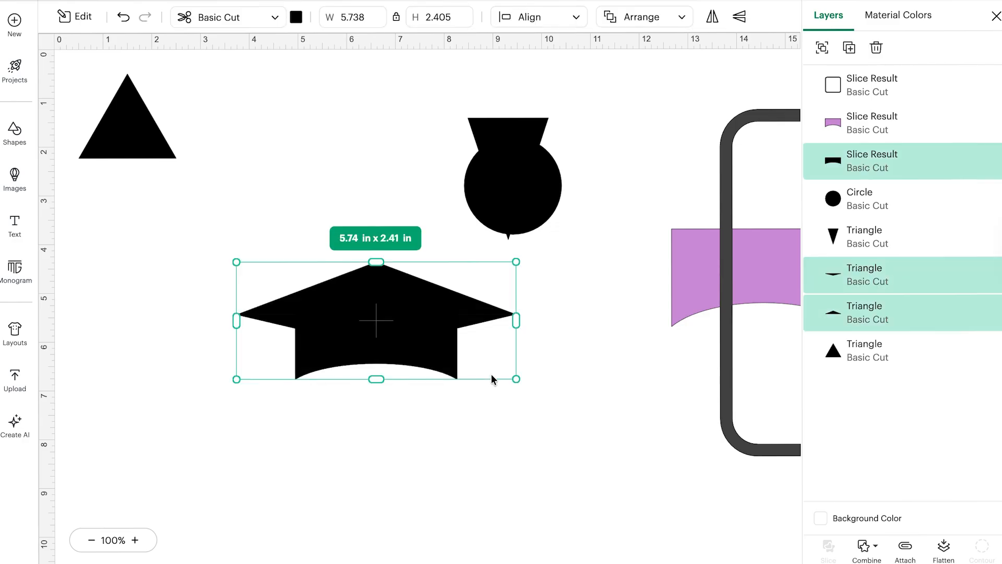
pyautogui.click(862, 547)
pyautogui.click(867, 401)
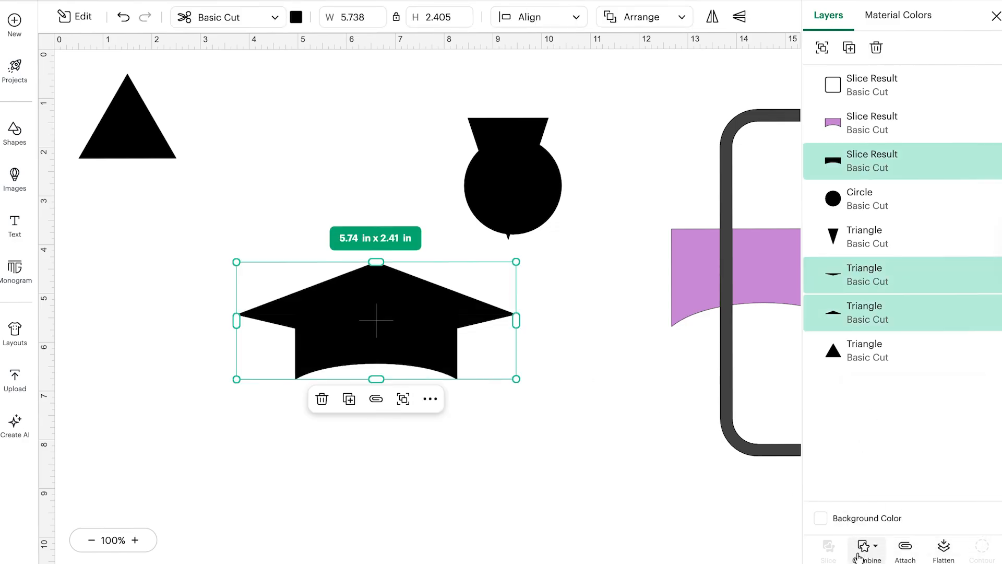
pyautogui.click(861, 553)
pyautogui.click(885, 401)
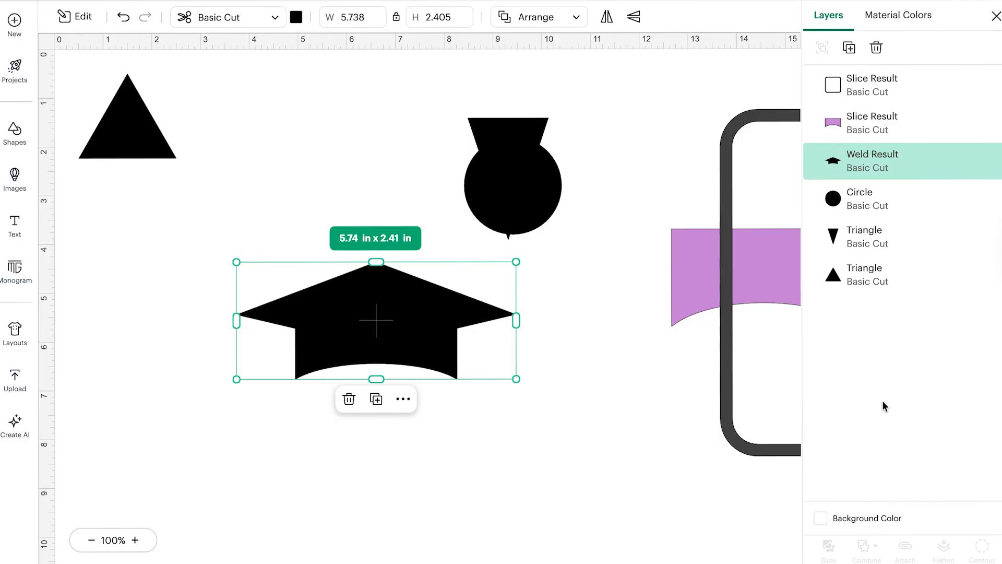
# Add a square beside the cap and narrow it to a vertical bar about 0.12 in wide by 2 in high
pyautogui.click(14, 131)
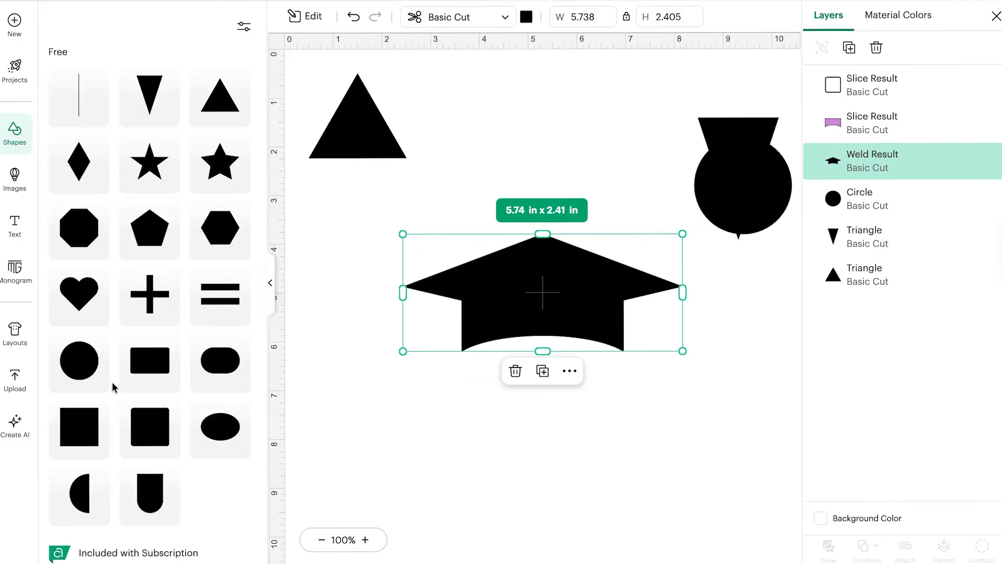
pyautogui.click(75, 429)
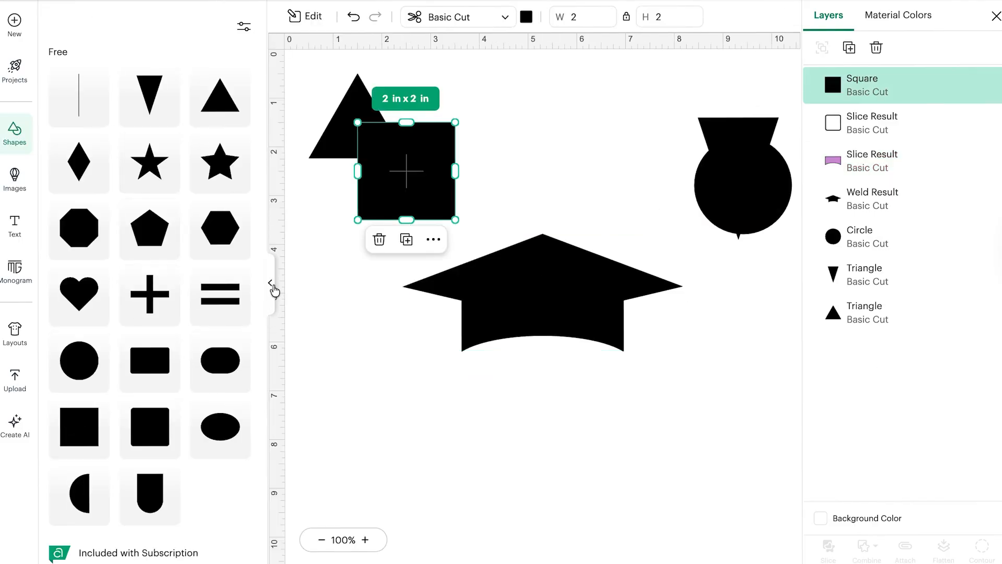
pyautogui.click(272, 284)
pyautogui.moveTo(165, 167); pyautogui.dragTo(562, 388)
pyautogui.moveTo(624, 388); pyautogui.dragTo(529, 385)
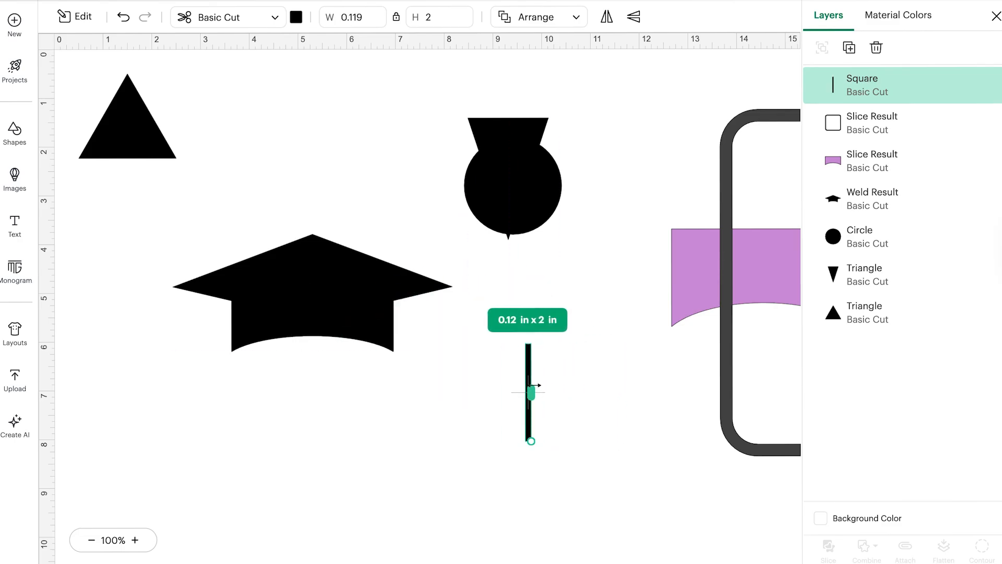
# Shrink the black circle to about 0.74 in beside the thin bar, and place a duplicate of it off to the side
pyautogui.moveTo(503, 196); pyautogui.dragTo(516, 472)
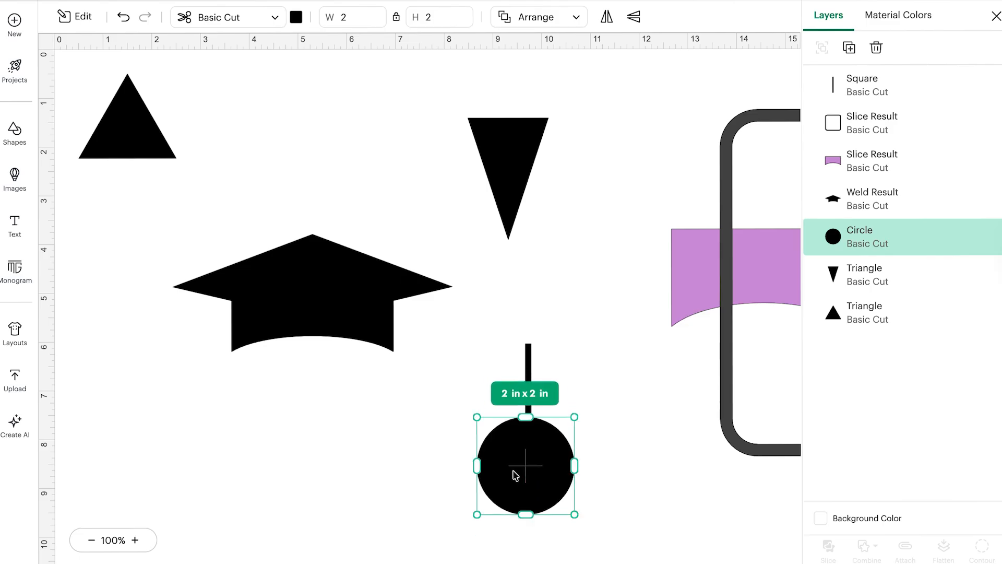
pyautogui.moveTo(576, 515); pyautogui.dragTo(513, 453)
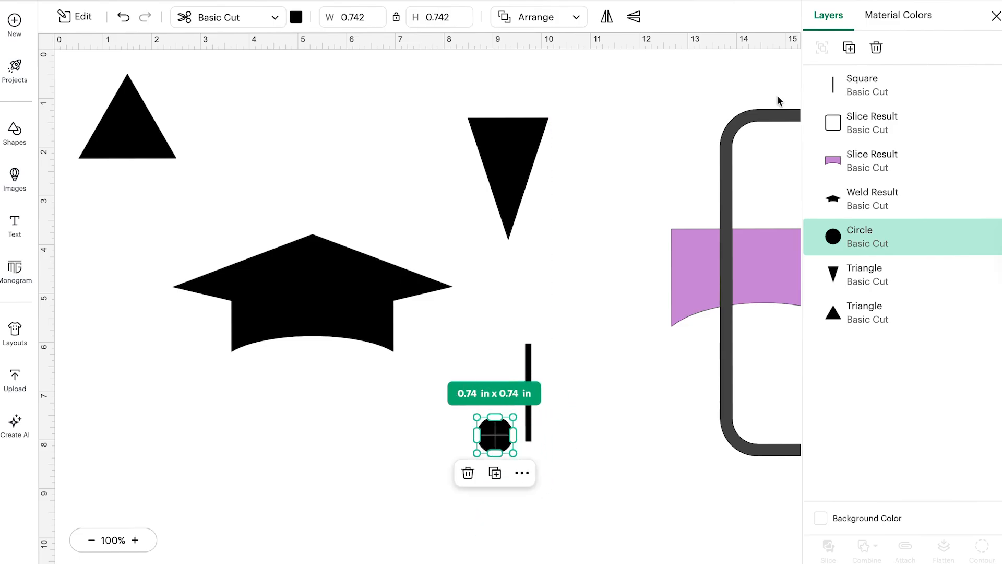
pyautogui.click(849, 48)
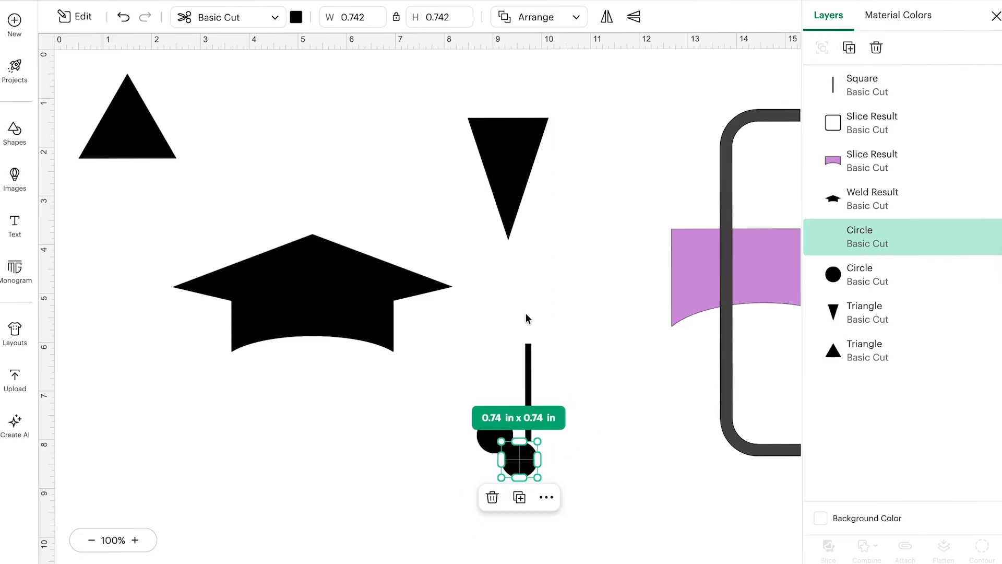
pyautogui.moveTo(518, 463); pyautogui.dragTo(326, 479)
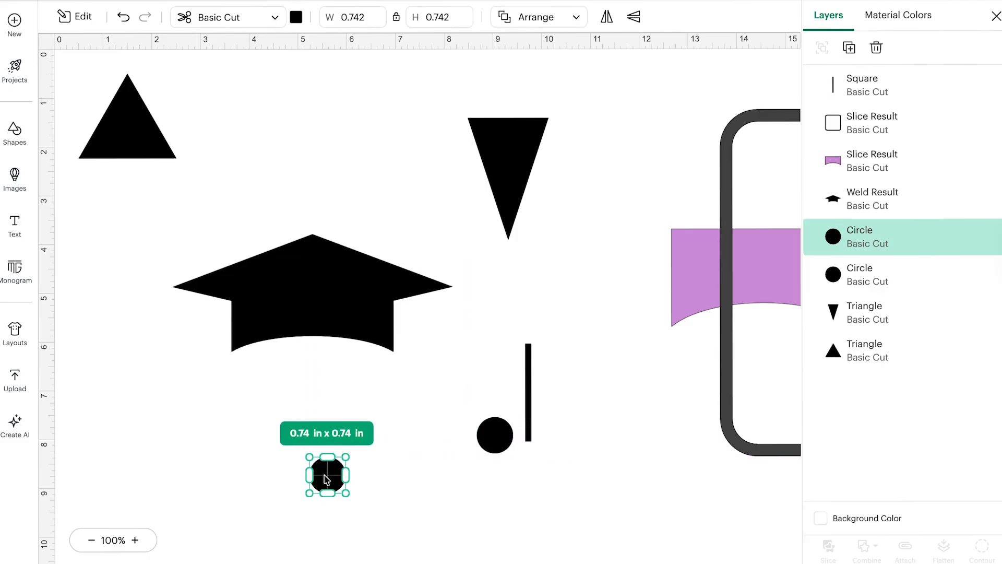
# Center the small circle on the bar's lower end and weld the two into one shape
pyautogui.click(490, 438)
pyautogui.moveTo(493, 440); pyautogui.dragTo(527, 443)
pyautogui.moveTo(484, 311); pyautogui.dragTo(609, 499)
pyautogui.click(865, 547)
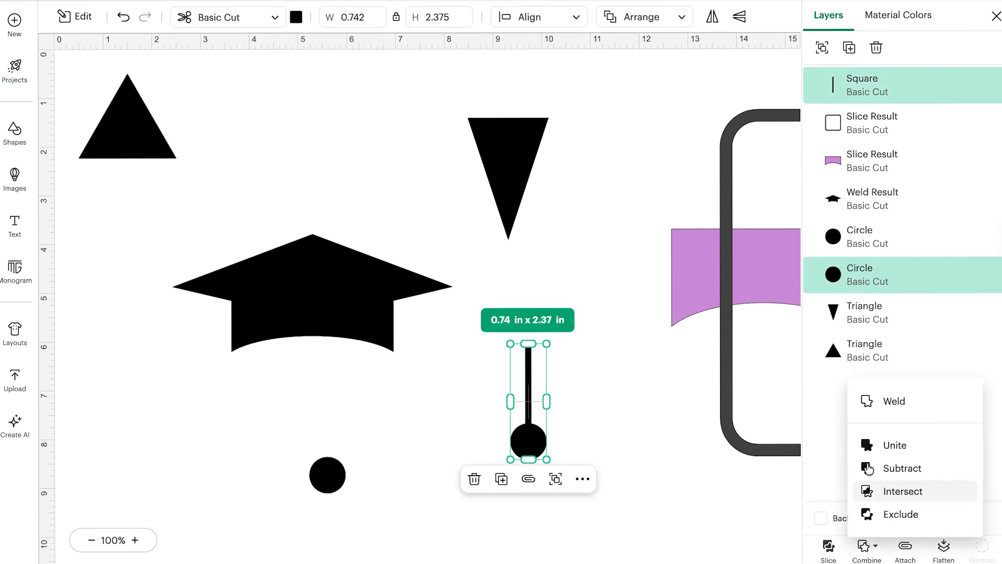
pyautogui.click(875, 401)
# Scale the welded bar and ball down proportionally to about 0.48 by 1.54 in
pyautogui.scroll(-2, 438, 481)
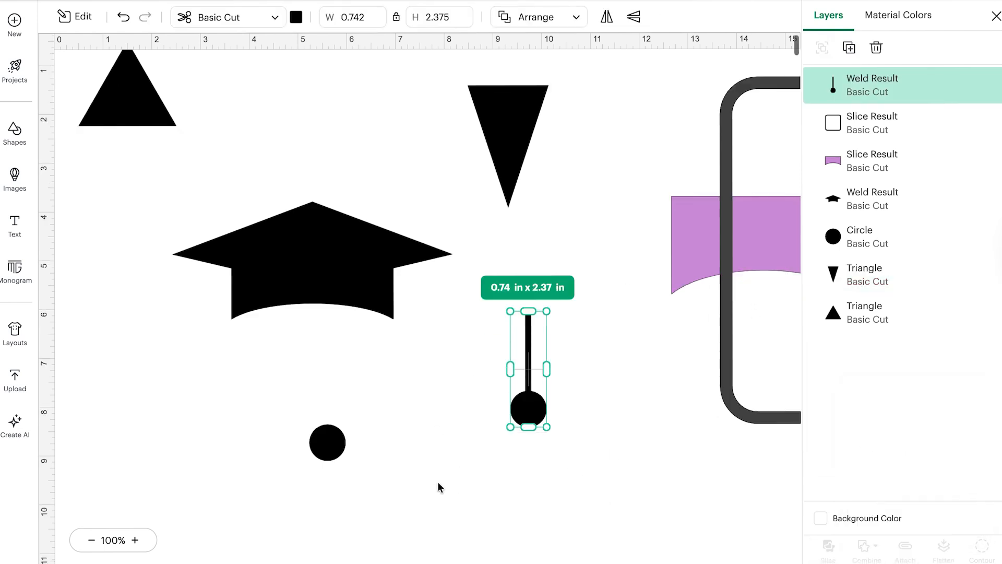
pyautogui.click(418, 368)
pyautogui.click(529, 375)
pyautogui.moveTo(549, 400); pyautogui.dragTo(522, 362)
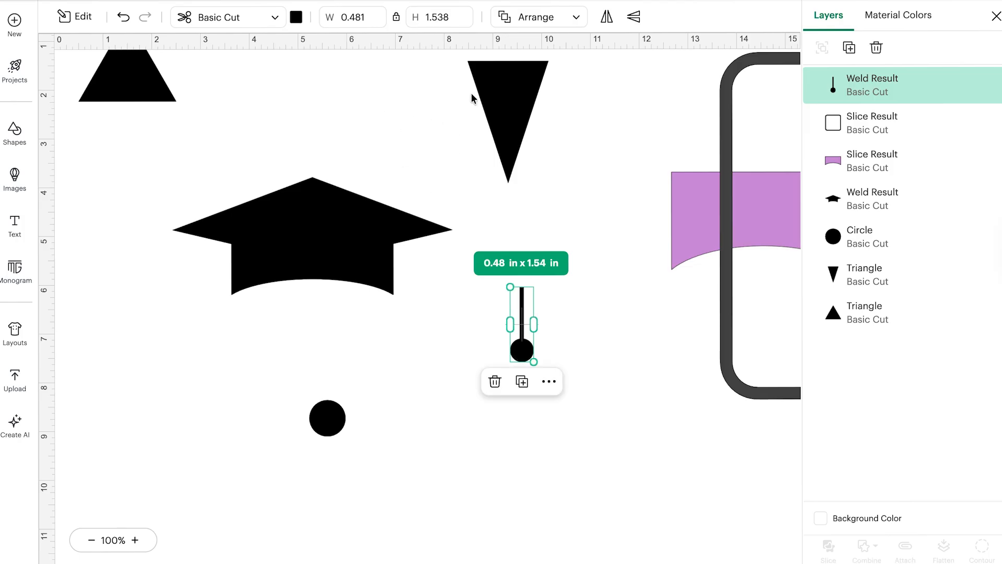
# Turn the narrow triangle point-up, scale it to about 0.82 in wide, and tuck its tip under the tassel's ball
pyautogui.moveTo(511, 93); pyautogui.dragTo(669, 397)
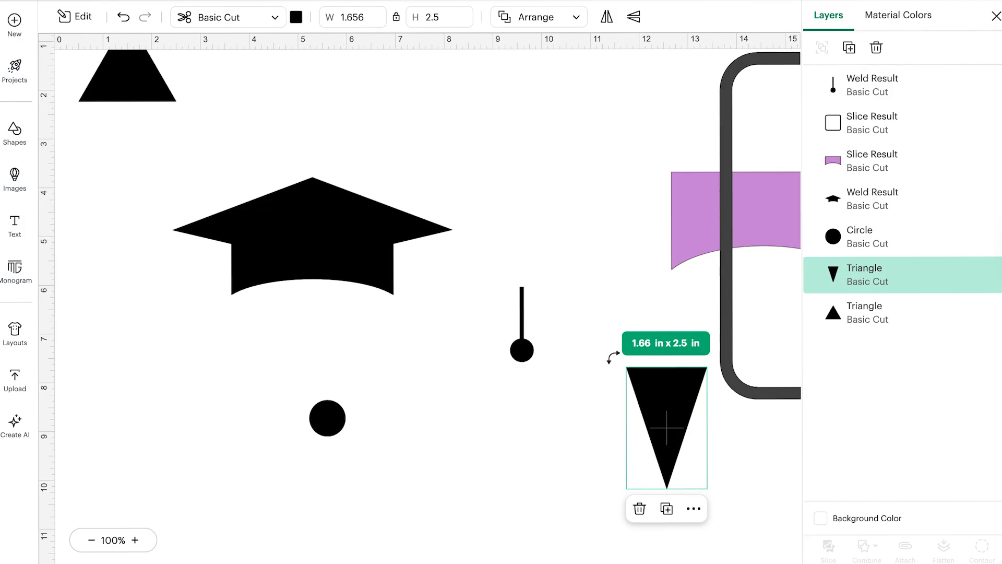
pyautogui.moveTo(611, 357); pyautogui.dragTo(745, 522)
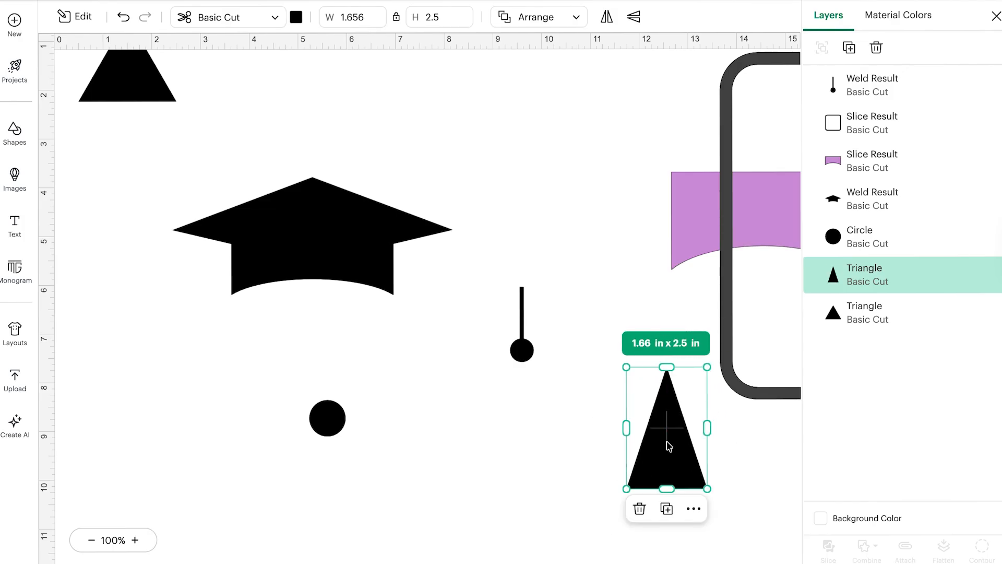
pyautogui.moveTo(669, 445); pyautogui.dragTo(526, 435)
pyautogui.moveTo(562, 477); pyautogui.dragTo(526, 388)
pyautogui.click(430, 377)
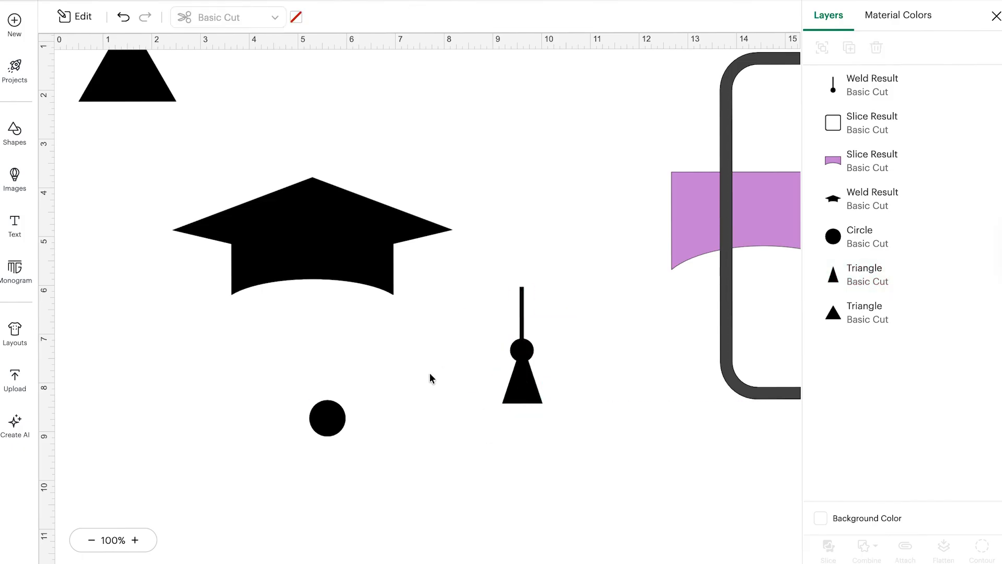
# Weld the triangle to the bar and ball to form a single tassel
pyautogui.moveTo(493, 239); pyautogui.dragTo(546, 468)
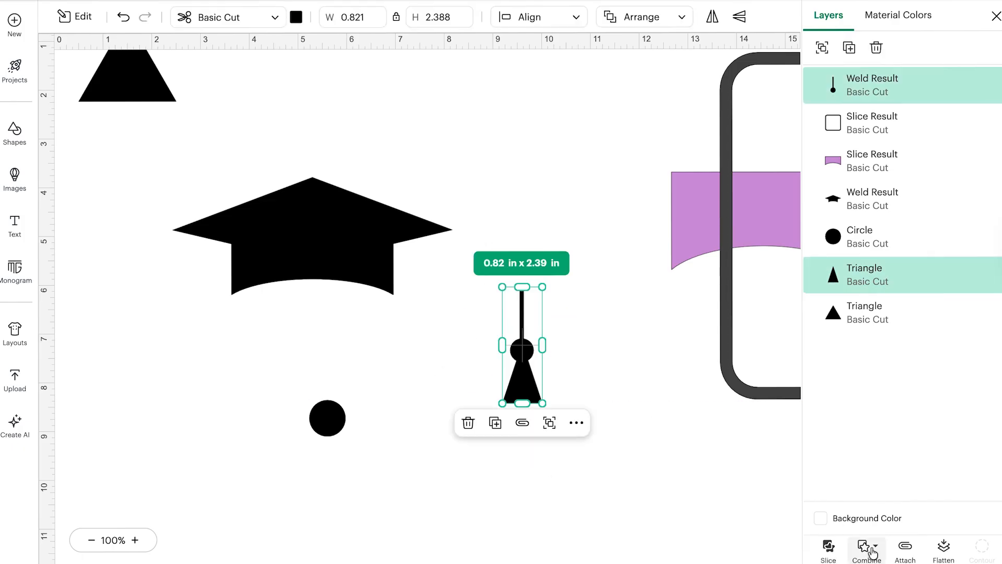
pyautogui.click(864, 547)
pyautogui.click(882, 412)
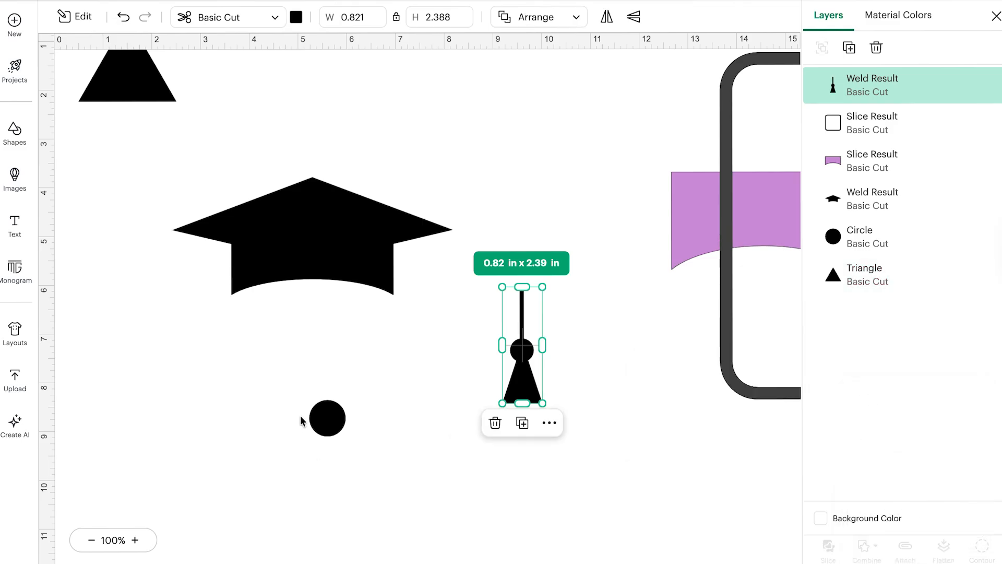
# Bring the tassel and the wide triangle together so the triangle's tip overlaps the tassel's lower edge, tilting the triangle slightly
pyautogui.click(327, 420)
pyautogui.moveTo(520, 394); pyautogui.dragTo(575, 293)
pyautogui.moveTo(93, 80); pyautogui.dragTo(566, 371)
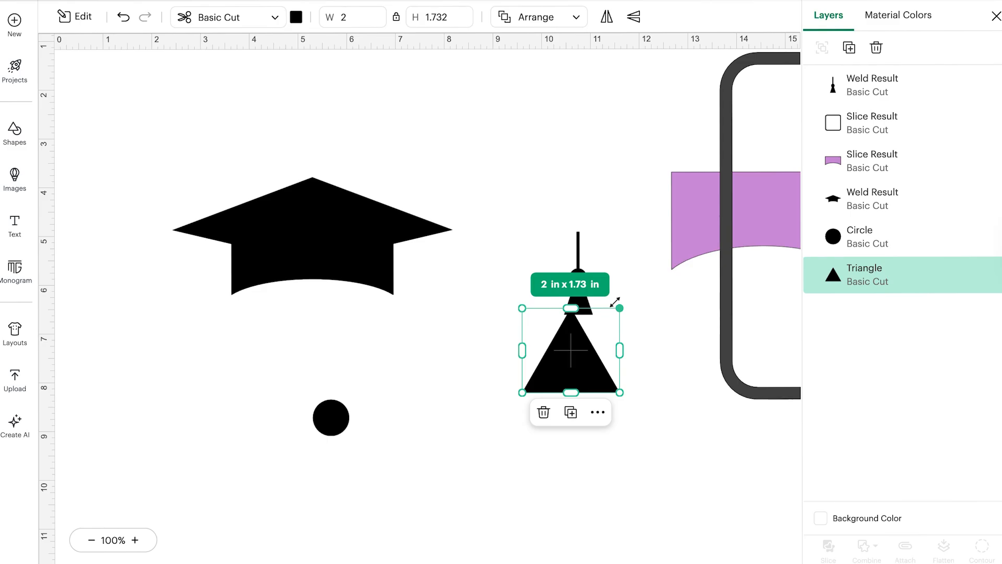
pyautogui.moveTo(619, 295); pyautogui.dragTo(623, 300)
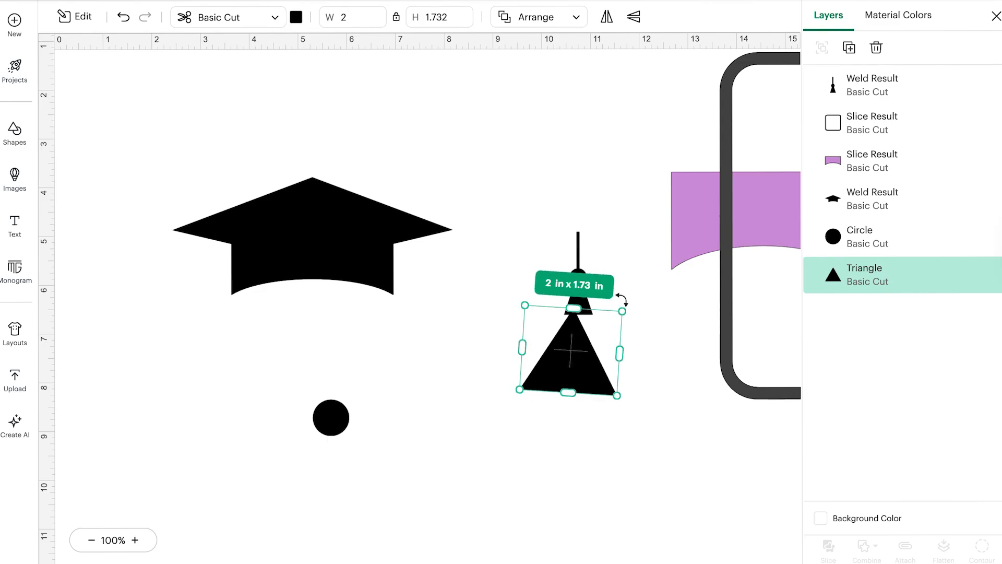
# Slice the triangle's tip out of the tassel's lower edge and move the notched tassel clear of the triangle
pyautogui.click(503, 160)
pyautogui.moveTo(527, 163); pyautogui.dragTo(588, 404)
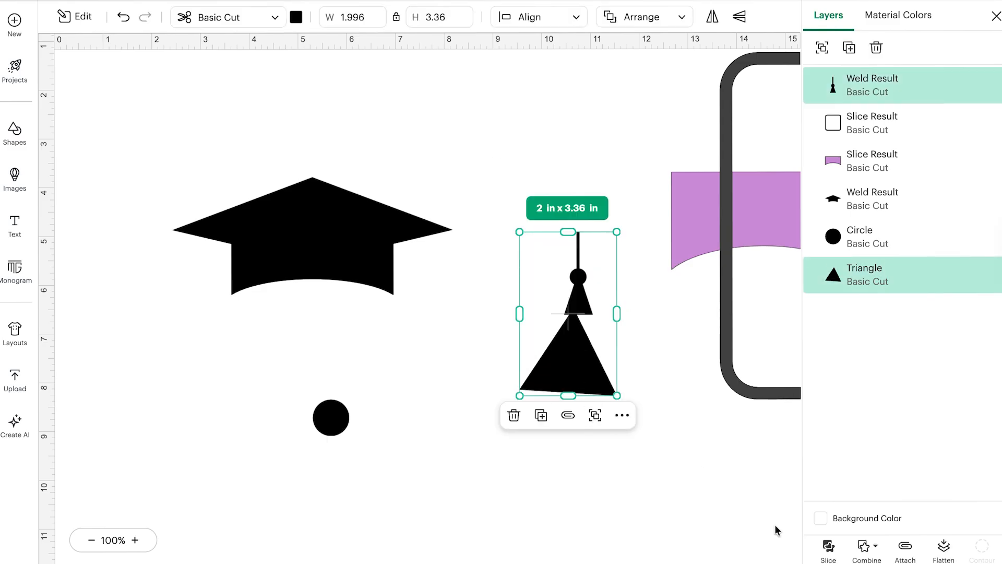
pyautogui.click(829, 546)
pyautogui.click(578, 302)
pyautogui.moveTo(578, 302); pyautogui.dragTo(579, 268)
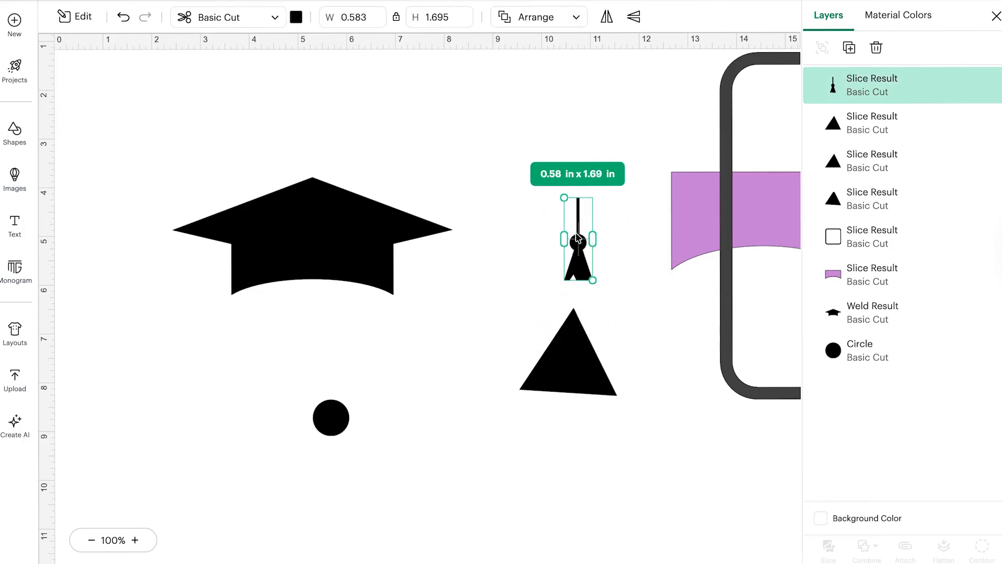
# Rotate the leftover triangle, overlap its corner with the tassel's hem beside the first notch, and slice a second notch
pyautogui.moveTo(582, 355); pyautogui.dragTo(634, 330)
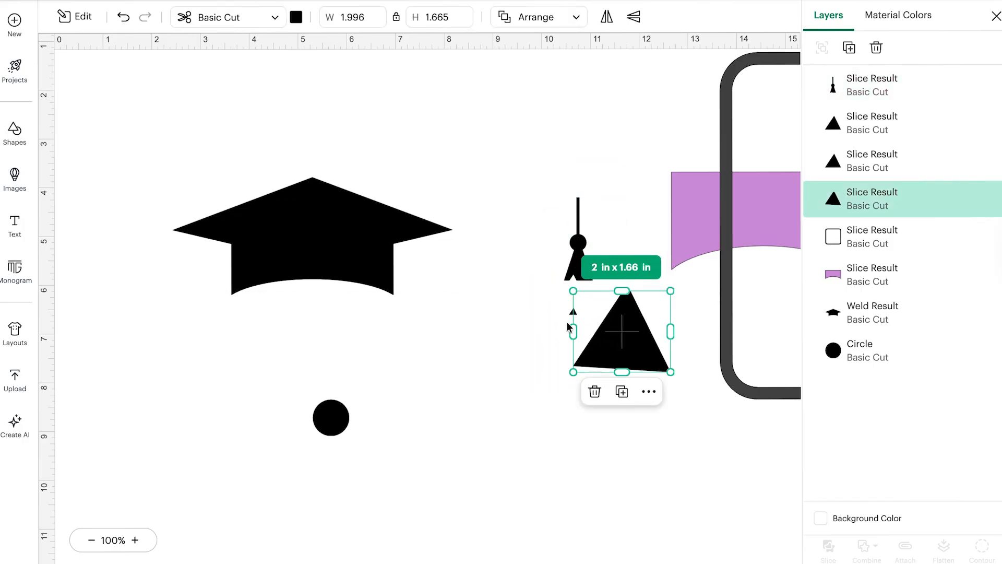
pyautogui.moveTo(670, 290); pyautogui.dragTo(688, 425)
pyautogui.click(529, 305)
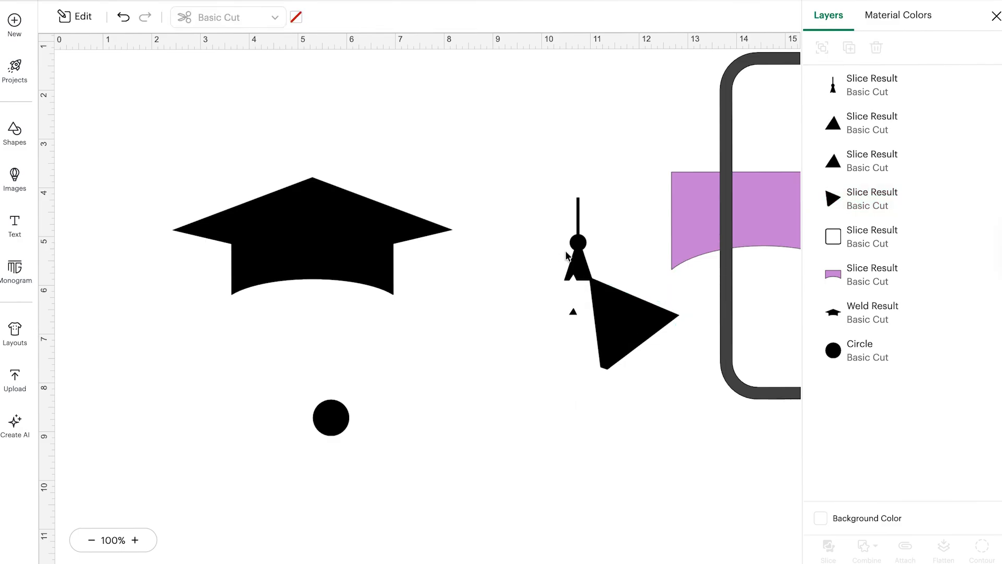
pyautogui.moveTo(573, 260); pyautogui.dragTo(583, 260)
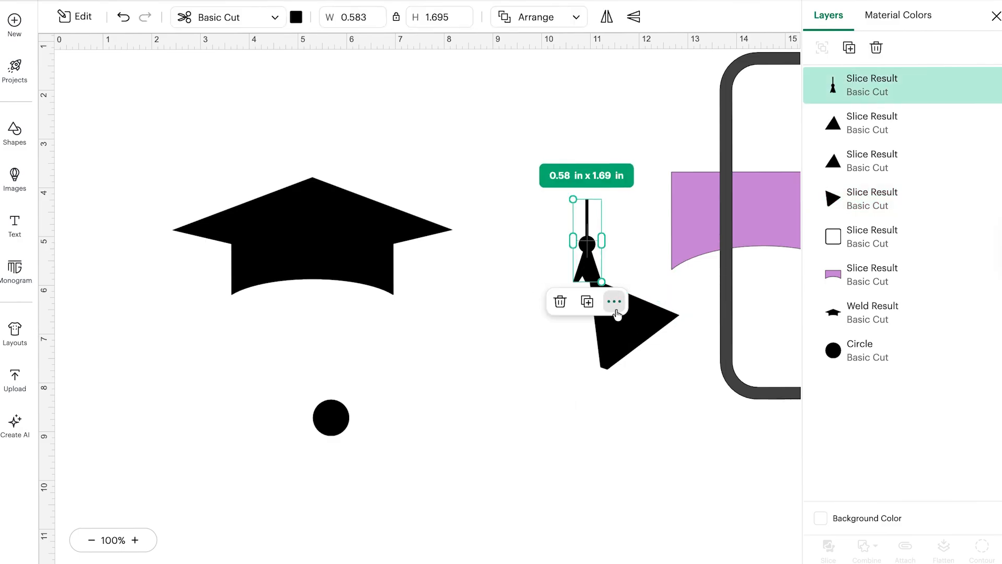
pyautogui.moveTo(613, 333)
pyautogui.mouseDown()
pyautogui.moveTo(613, 349)
pyautogui.moveTo(619, 329)
pyautogui.mouseUp()
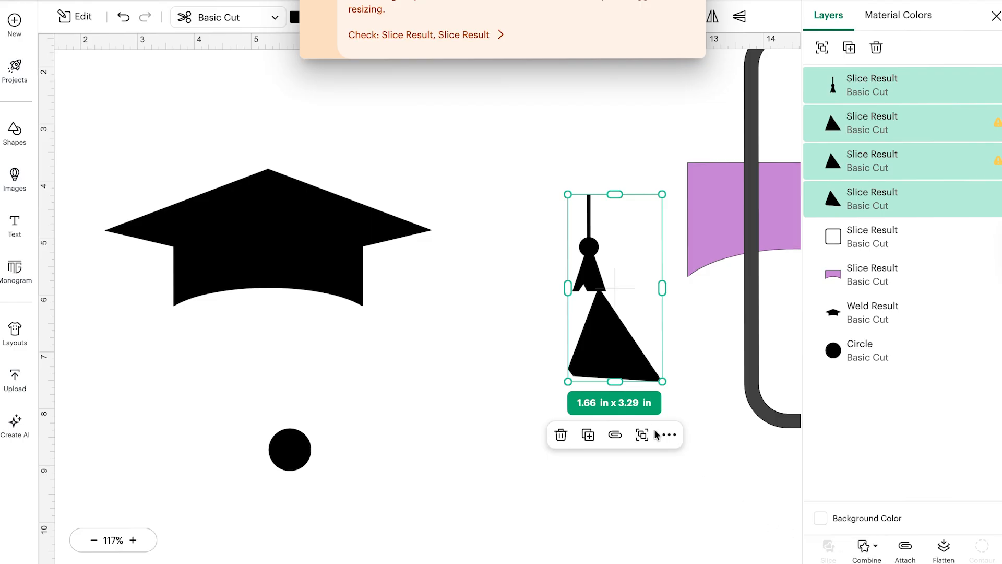
# Separate the tassel from the cut pieces and delete the small slivers and the leftover triangle
pyautogui.click(494, 232)
pyautogui.moveTo(589, 251); pyautogui.dragTo(583, 207)
pyautogui.moveTo(608, 367); pyautogui.dragTo(621, 441)
pyautogui.click(594, 276)
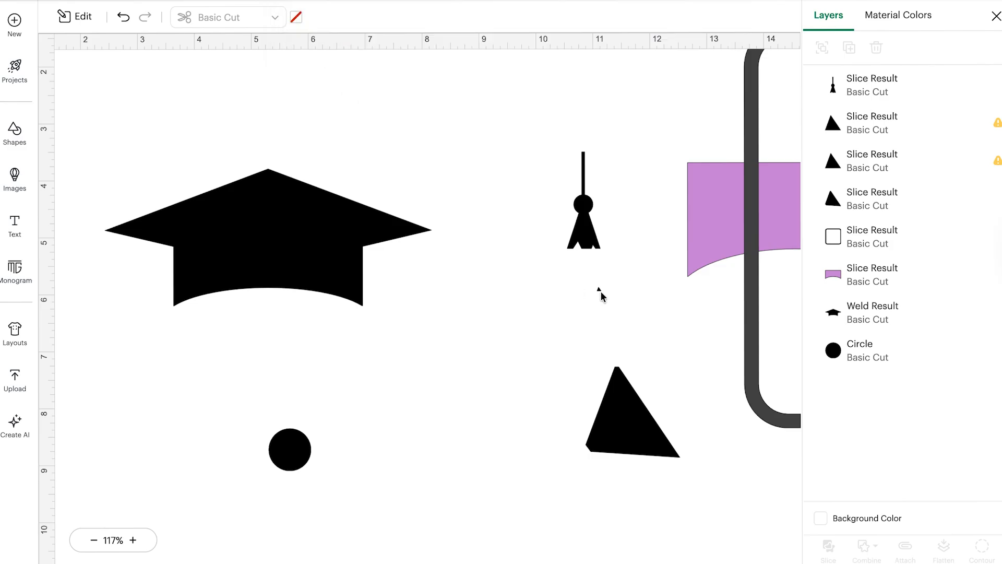
pyautogui.moveTo(564, 273); pyautogui.dragTo(637, 320)
pyautogui.click(606, 449)
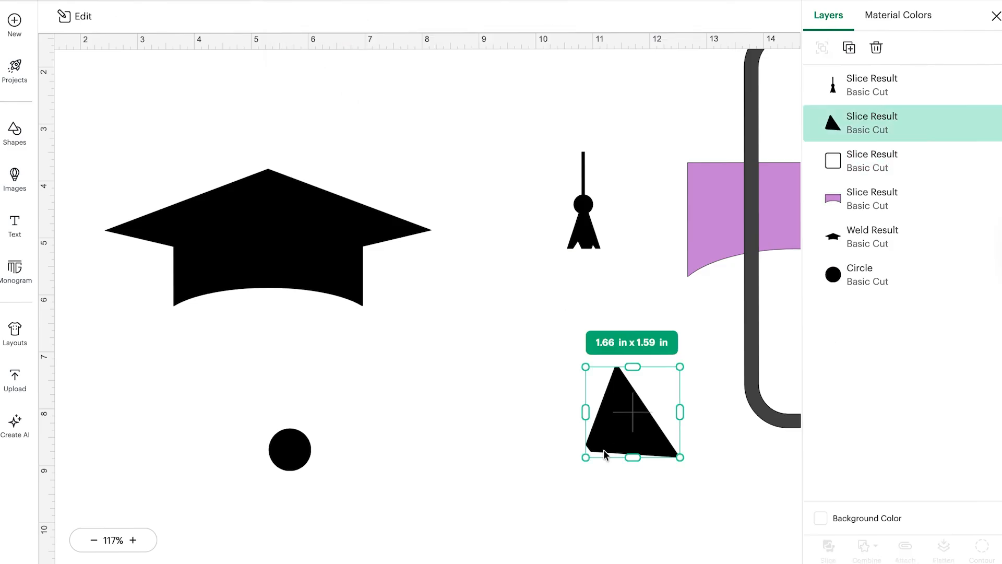
pyautogui.press('Delete')
# Hang the tassel from the cap's right point, sized about 0.59 by 1.72 in, and delete the spare circle
pyautogui.moveTo(587, 210); pyautogui.dragTo(413, 285)
pyautogui.moveTo(420, 320)
pyautogui.mouseDown()
pyautogui.moveTo(410, 292)
pyautogui.moveTo(422, 324)
pyautogui.mouseUp()
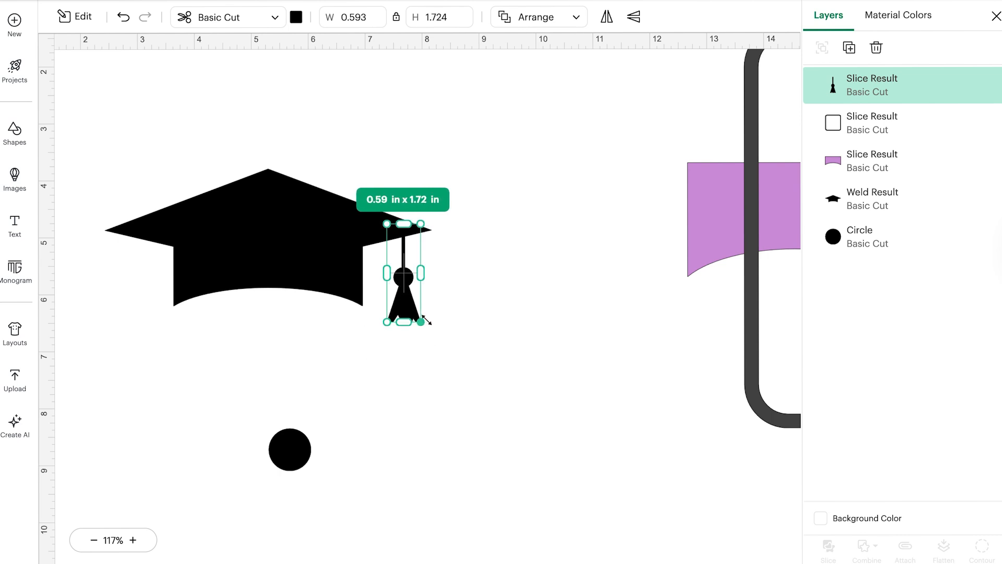
pyautogui.click(294, 462)
pyautogui.press('Delete')
# Weld the tassel and the graduation cap into one shape
pyautogui.moveTo(98, 143); pyautogui.dragTo(553, 348)
pyautogui.click(868, 549)
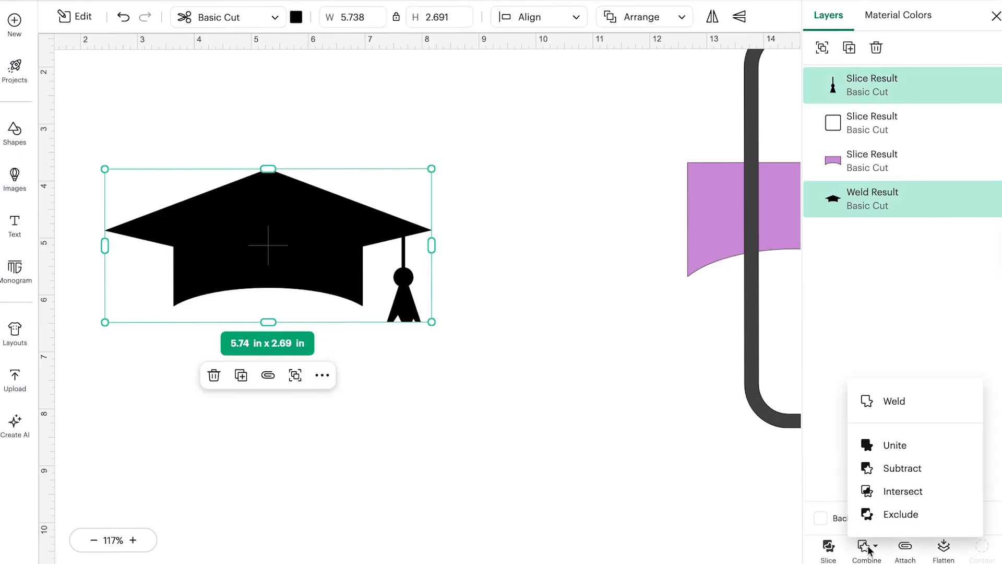
pyautogui.click(877, 402)
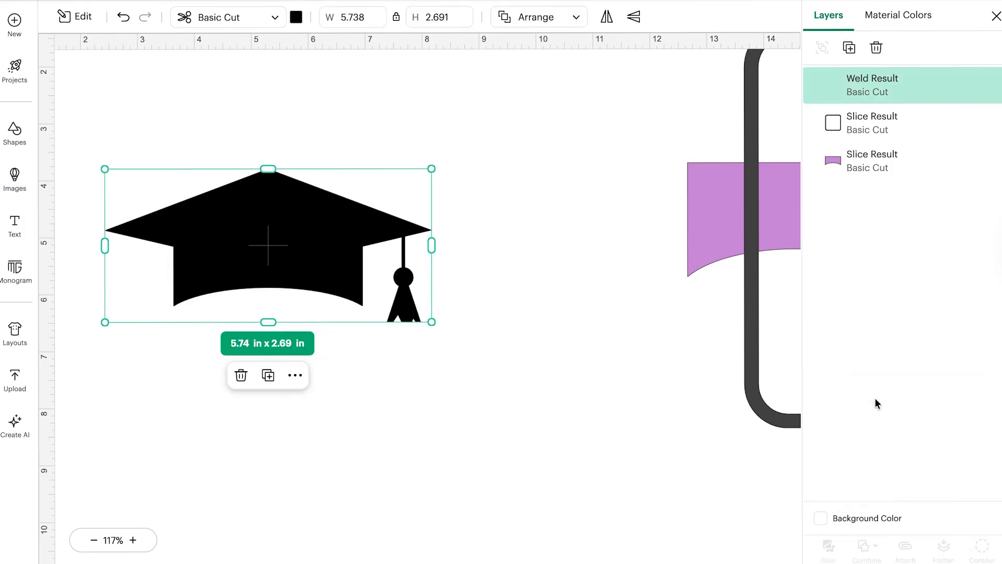
pyautogui.click(557, 409)
# Add a square beside the cap and reduce it to a thin bar about 0.09 in wide by 1.02 in high
pyautogui.click(15, 133)
pyautogui.click(81, 424)
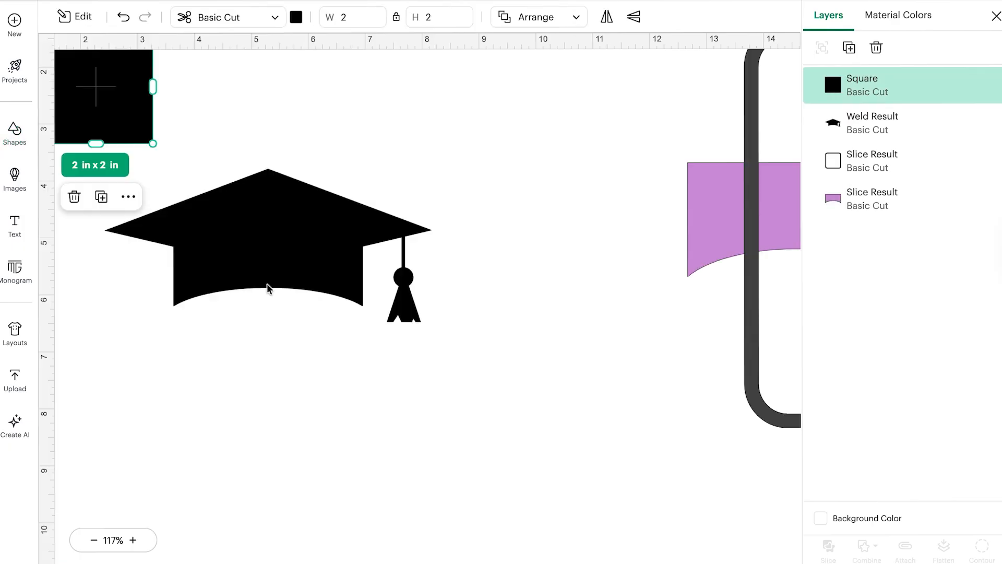
pyautogui.moveTo(104, 99); pyautogui.dragTo(552, 243)
pyautogui.moveTo(515, 188); pyautogui.dragTo(514, 240)
pyautogui.moveTo(551, 269); pyautogui.dragTo(482, 271)
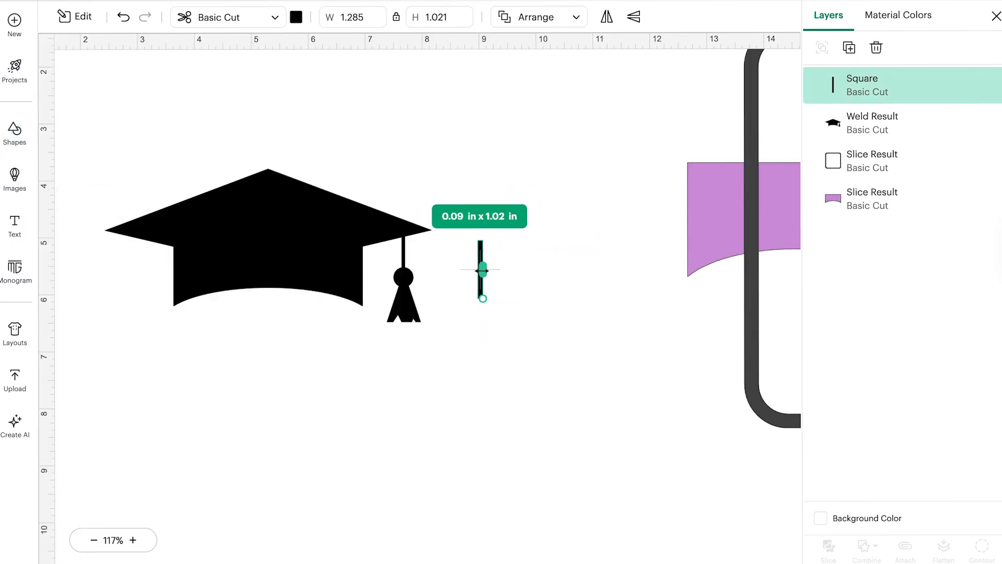
# Position the cap so its tassel cord overlaps the thin bar, and weld the bar to the cap
pyautogui.moveTo(287, 219); pyautogui.dragTo(362, 233)
pyautogui.moveTo(252, 83); pyautogui.dragTo(608, 403)
pyautogui.click(864, 545)
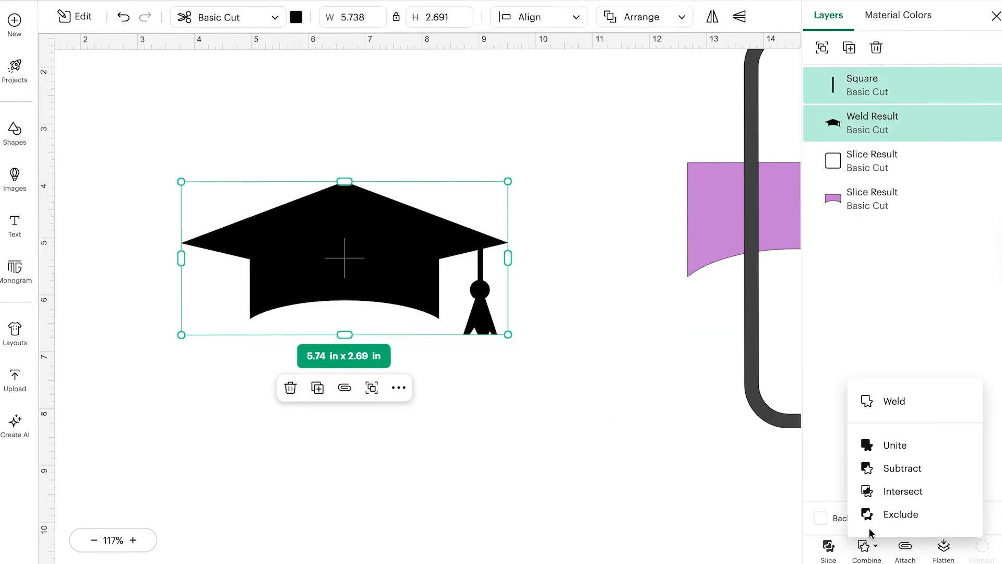
pyautogui.click(864, 400)
# Move the rounded frame to the left part of the canvas, clear of the cap, and delete the leftover purple piece
pyautogui.moveTo(282, 248); pyautogui.dragTo(340, 512)
pyautogui.moveTo(758, 267); pyautogui.dragTo(128, 281)
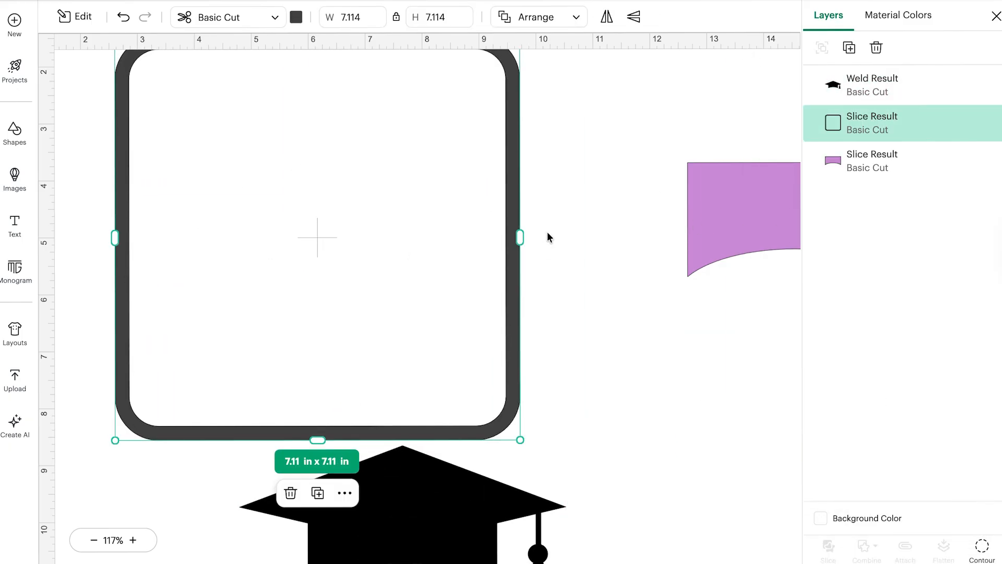
pyautogui.click(756, 240)
pyautogui.press('Delete')
pyautogui.click(208, 322)
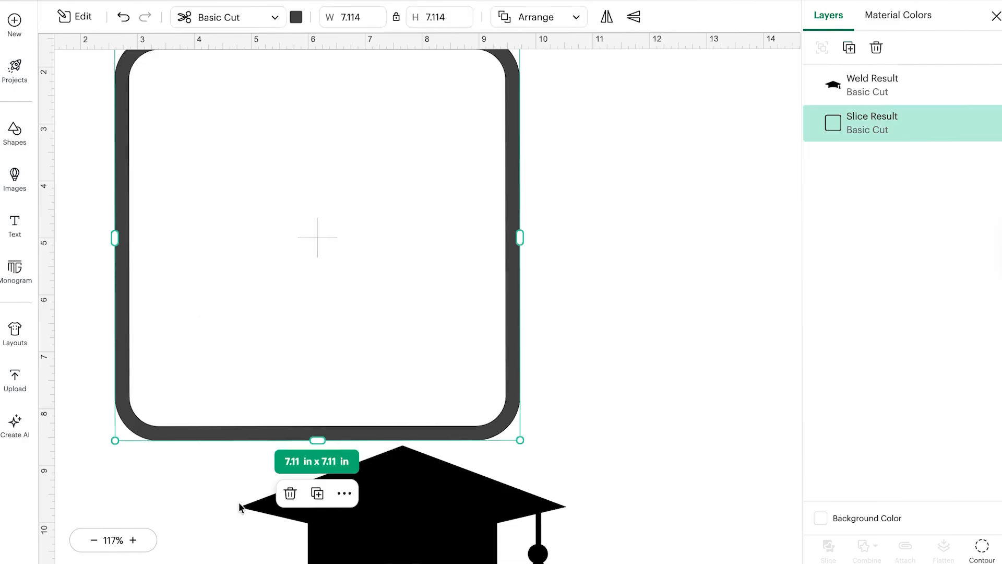
# Move the graduation cap to the right of the rounded frame
pyautogui.moveTo(374, 517); pyautogui.dragTo(663, 240)
pyautogui.scroll(3, 172, 277)
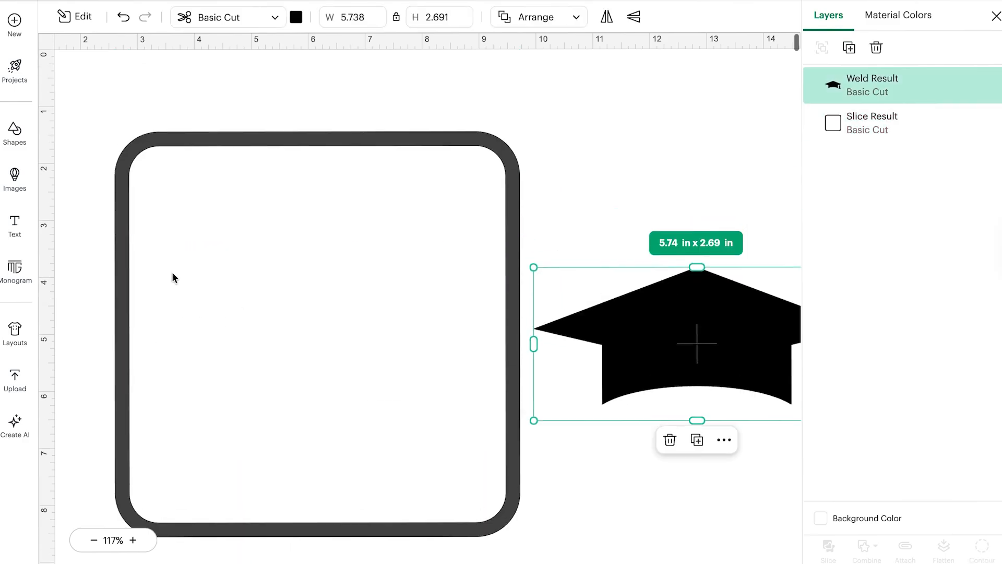
pyautogui.scroll(-1, 157, 311)
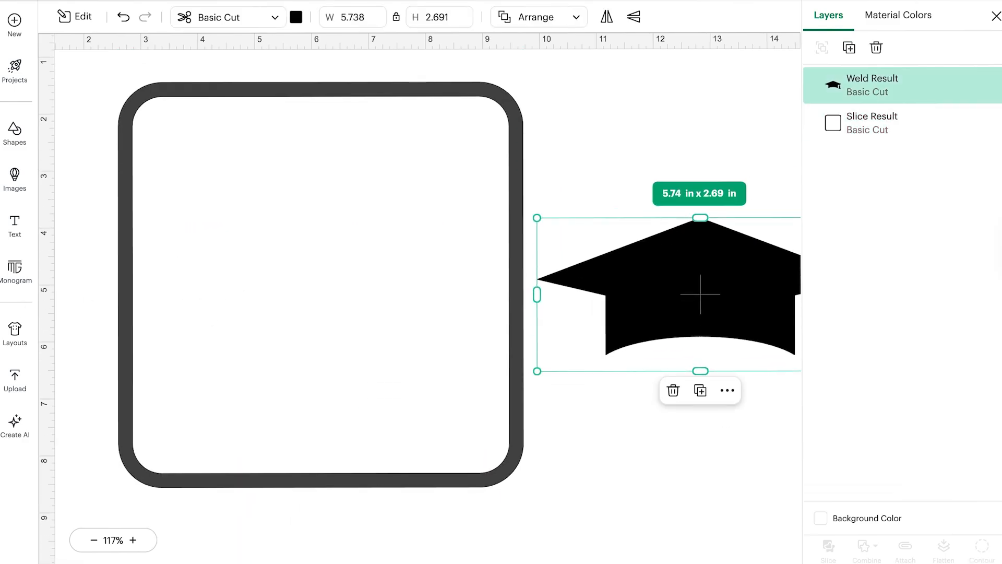
# Add a five-pointed star and place it below the graduation cap
pyautogui.click(13, 134)
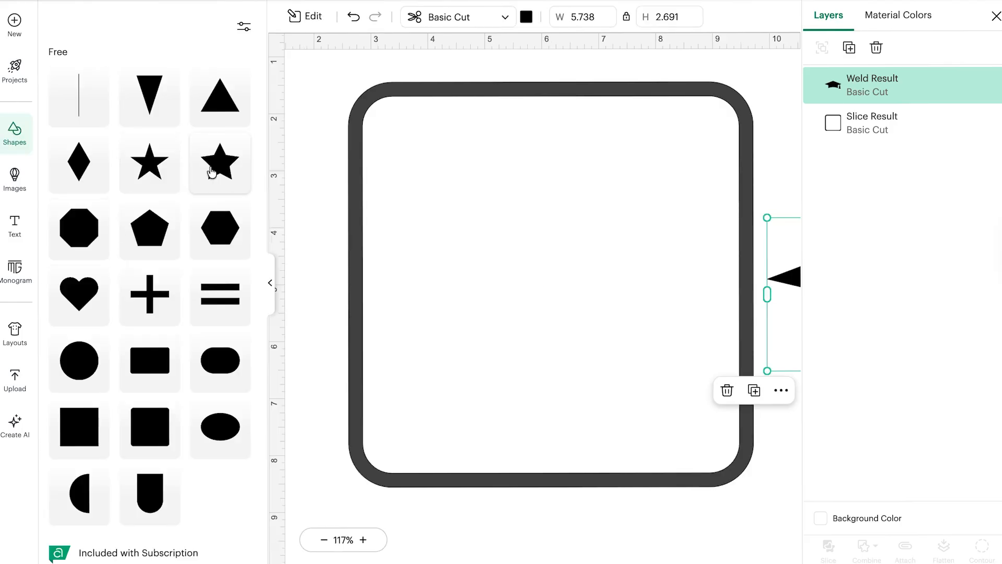
pyautogui.click(211, 172)
pyautogui.click(270, 286)
pyautogui.moveTo(104, 111); pyautogui.dragTo(694, 501)
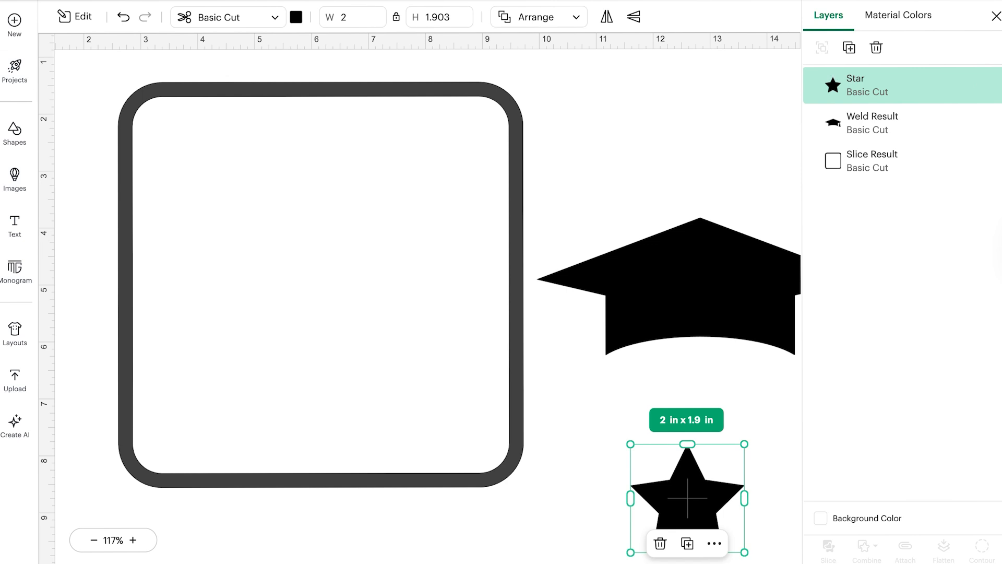
# Create a rounded-corner offset around the star at a distance of 0.167 in
pyautogui.click(76, 16)
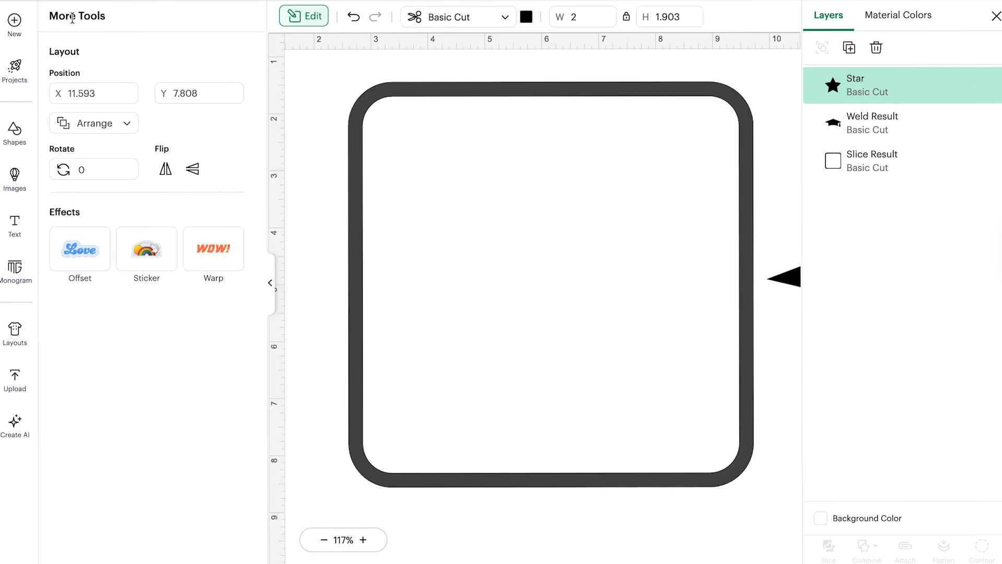
pyautogui.click(82, 255)
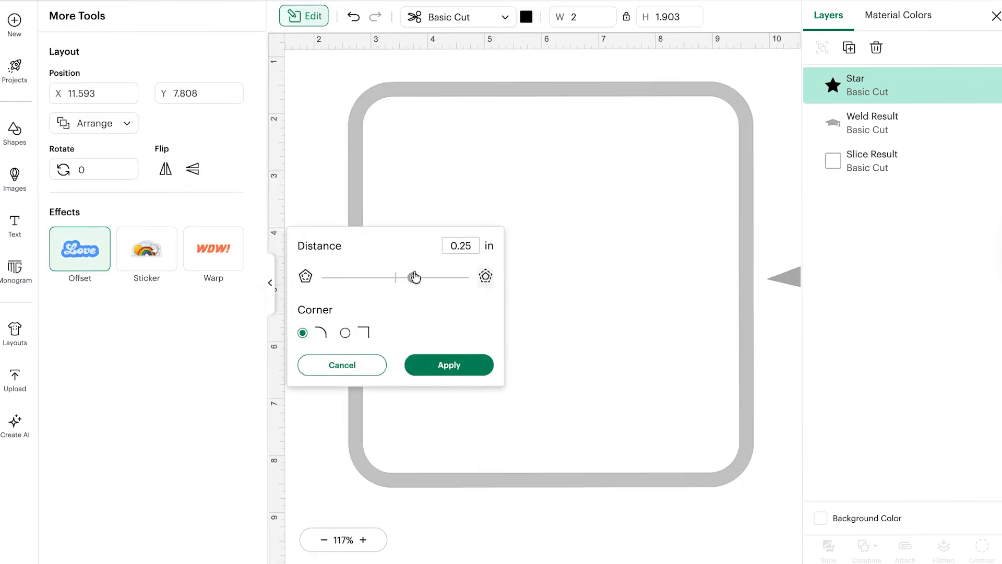
pyautogui.click(360, 374)
pyautogui.hscroll(5, 588, 340)
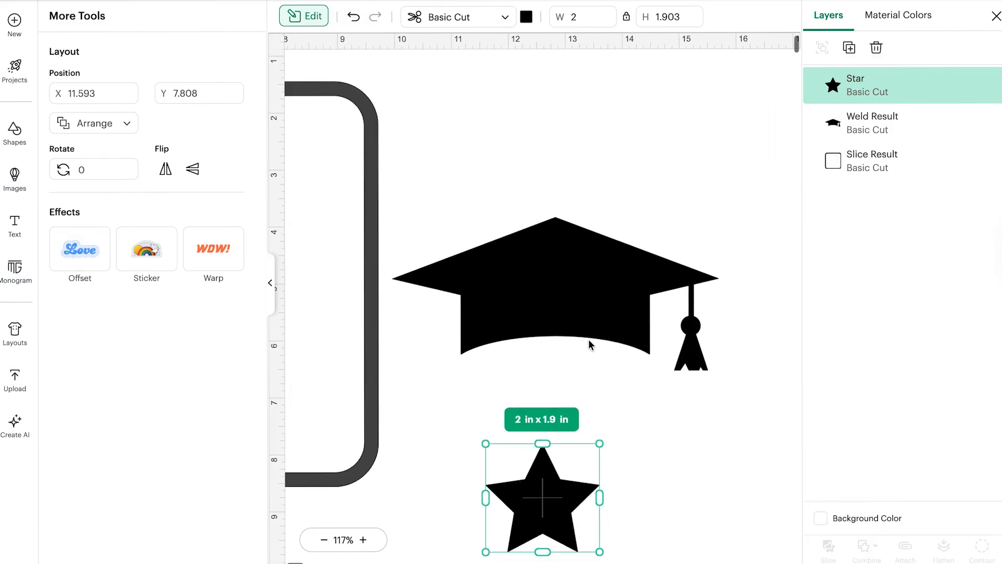
pyautogui.scroll(-3, 588, 339)
pyautogui.click(80, 249)
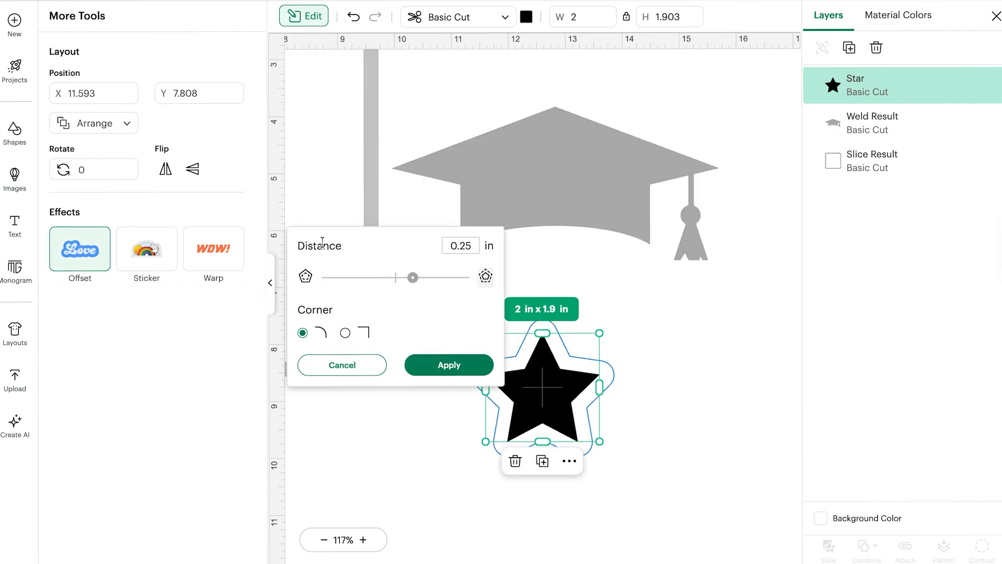
pyautogui.moveTo(417, 282); pyautogui.dragTo(408, 283)
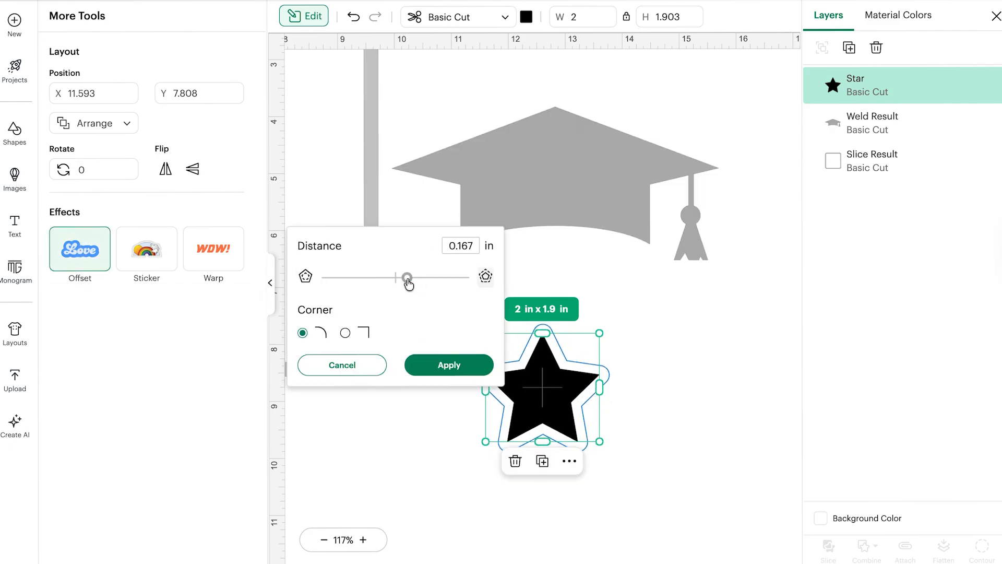
pyautogui.click(446, 364)
# Select the star together with its offset and slice them
pyautogui.click(438, 477)
pyautogui.moveTo(458, 318); pyautogui.dragTo(621, 462)
pyautogui.click(828, 549)
# Pull the two solid star pieces out of the star outline and place the outline beside them, below the cap
pyautogui.moveTo(517, 409); pyautogui.dragTo(763, 405)
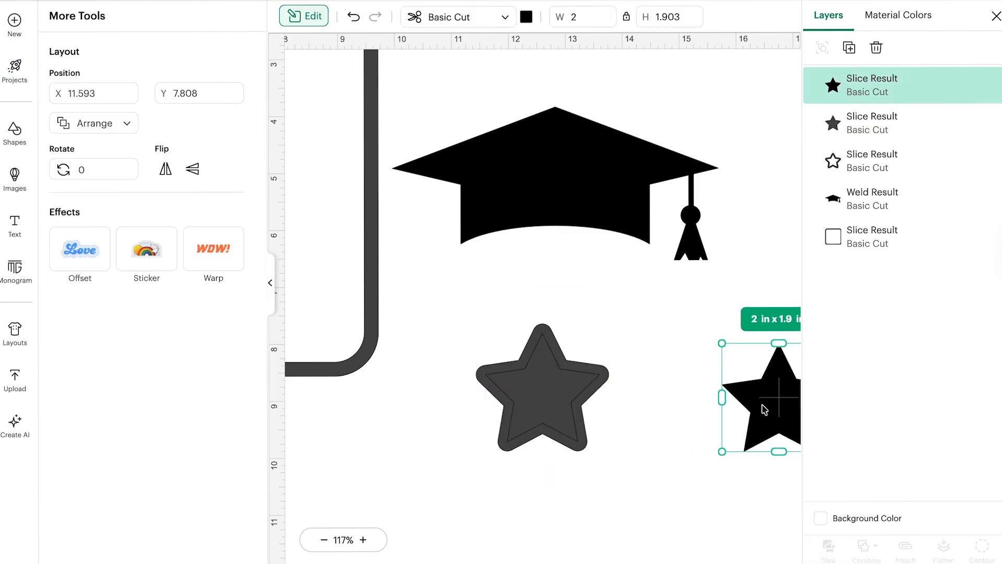
pyautogui.click(543, 387)
pyautogui.moveTo(543, 387); pyautogui.dragTo(796, 495)
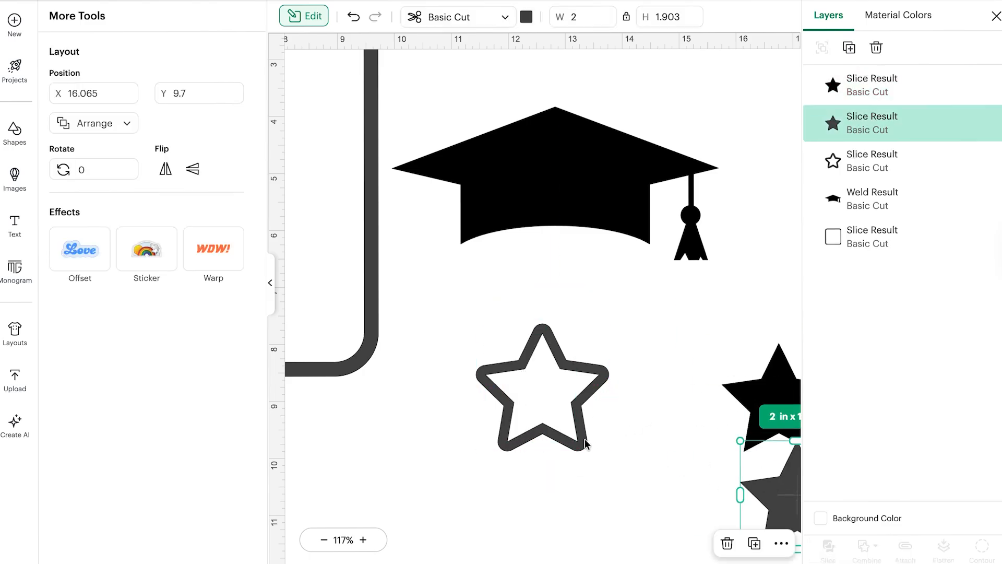
pyautogui.moveTo(585, 444); pyautogui.dragTo(714, 444)
# Move the graduation cap farther right of the rounded frame, just above the stars
pyautogui.moveTo(572, 210); pyautogui.dragTo(633, 199)
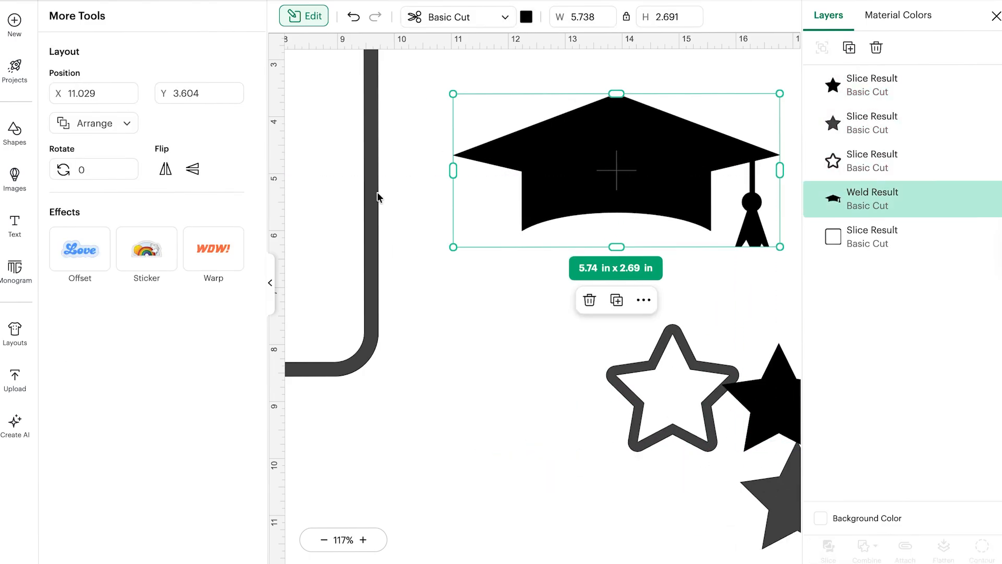
pyautogui.hscroll(-2, 378, 197)
pyautogui.click(270, 282)
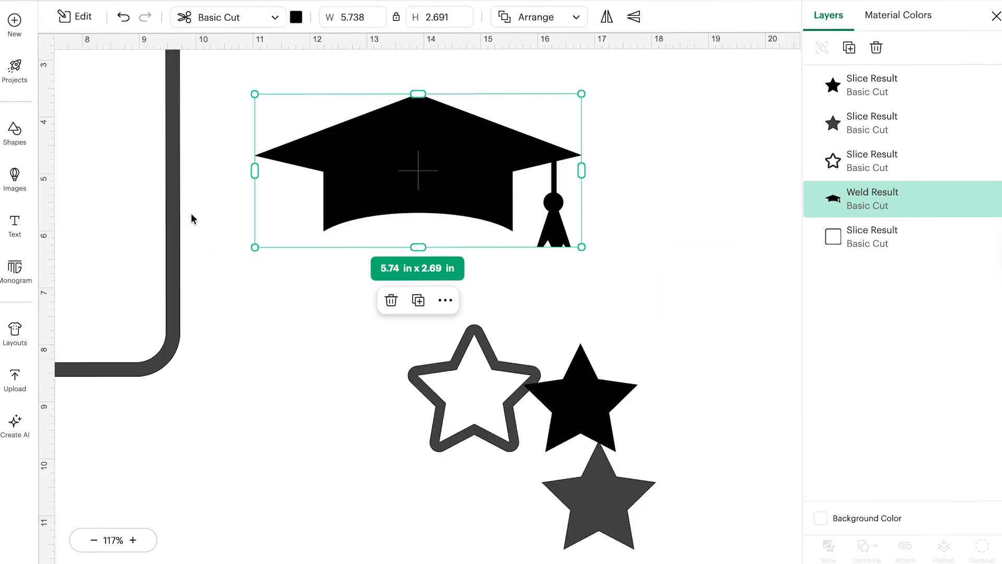
pyautogui.moveTo(375, 174); pyautogui.dragTo(473, 220)
# Add the text GRADUATION over the rounded frame
pyautogui.hscroll(-20, 206, 248)
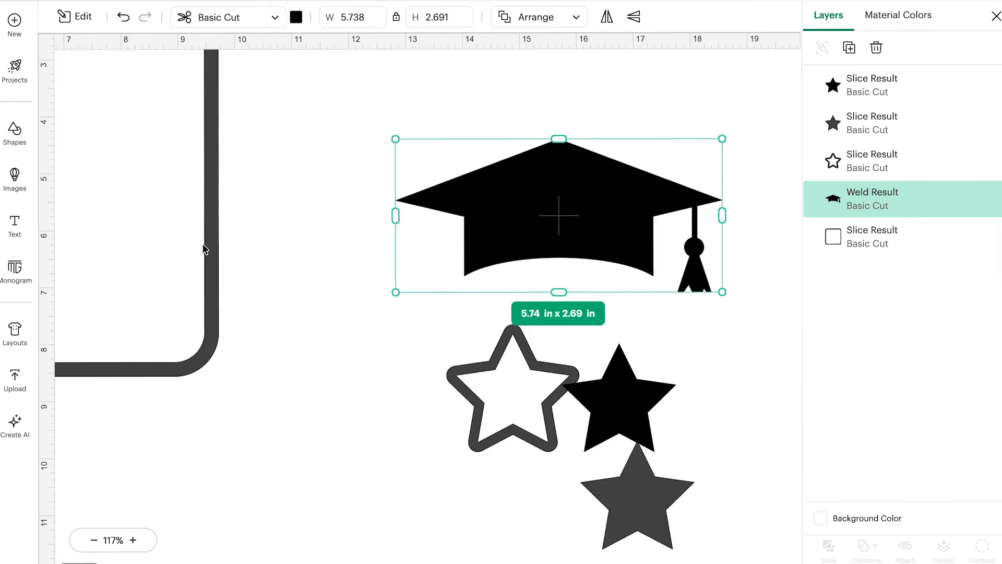
pyautogui.scroll(7, 204, 249)
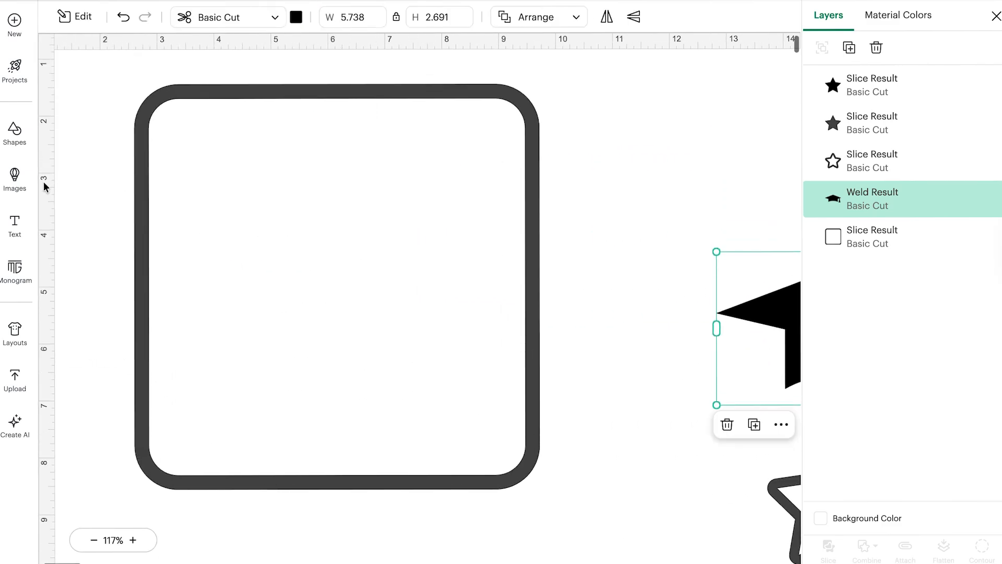
pyautogui.click(9, 230)
pyautogui.write('GRADUA')
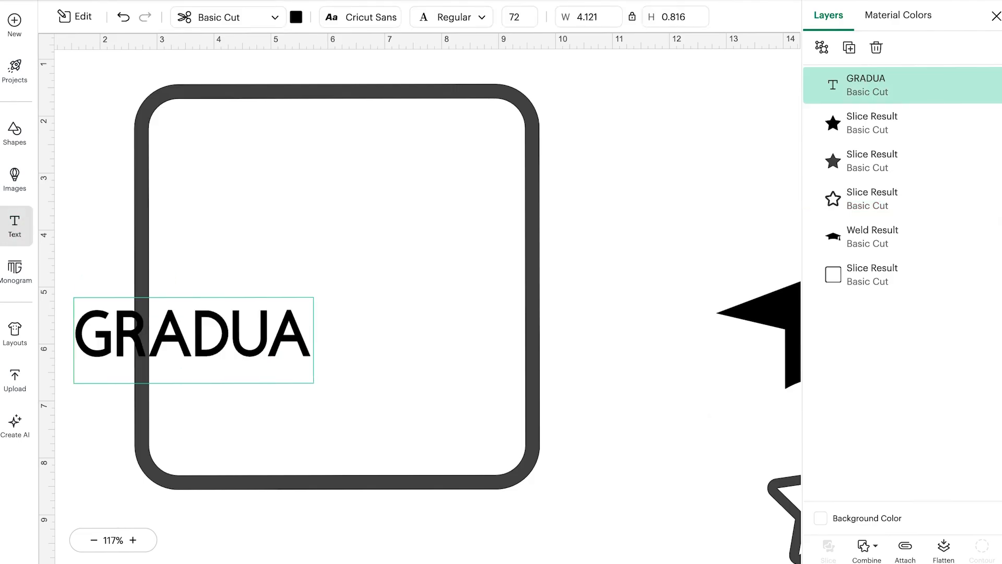
pyautogui.write('TION')
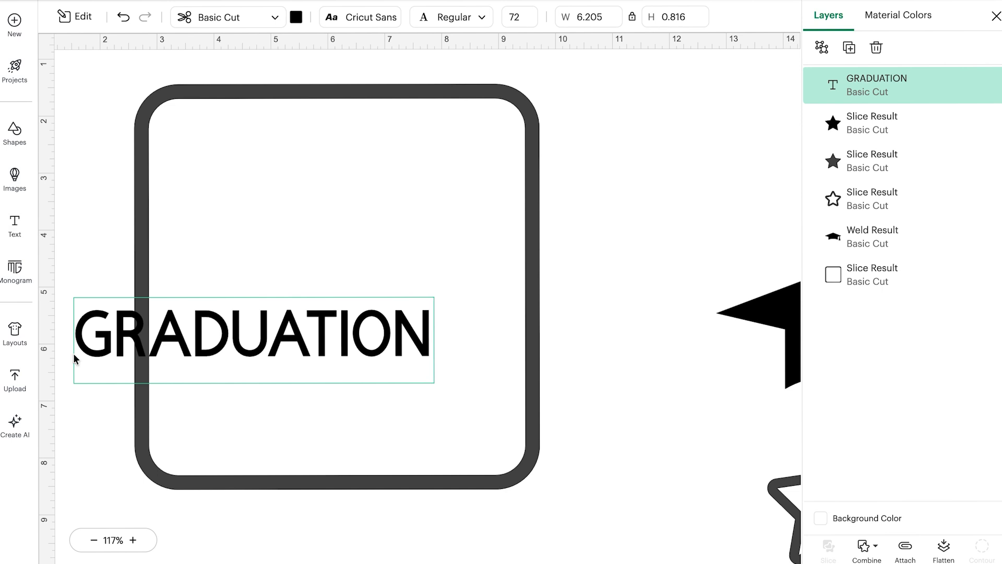
pyautogui.press('Escape')
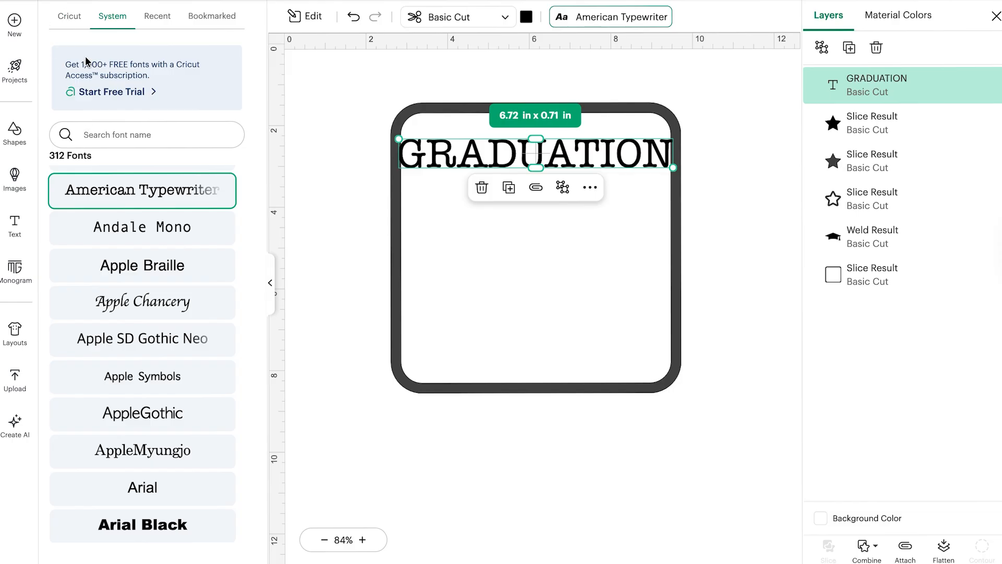
# Find and apply the Extreme Fonts - Little League font to the GRADUATION text, and lower the text within the frame
pyautogui.click(69, 16)
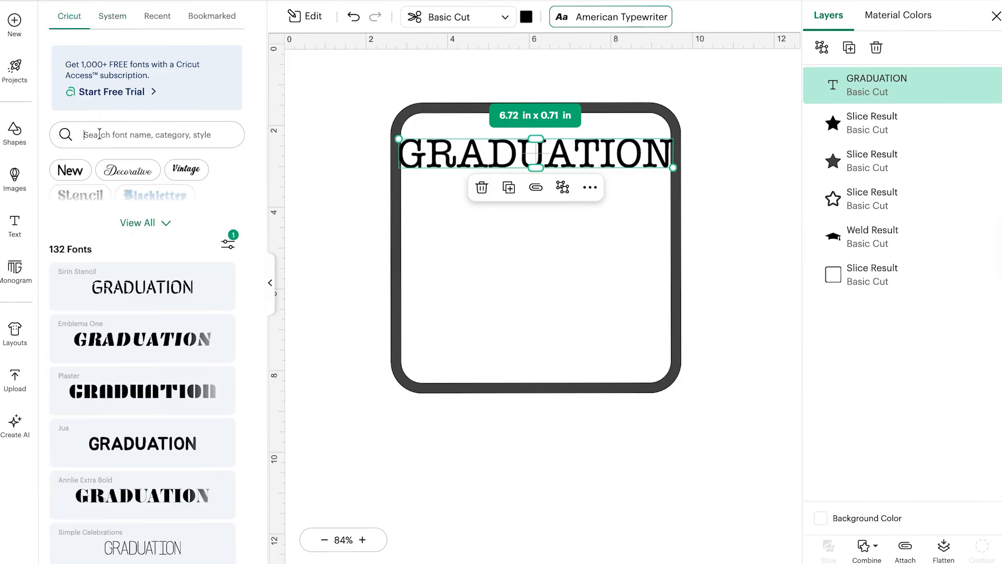
pyautogui.write('little')
pyautogui.click(104, 340)
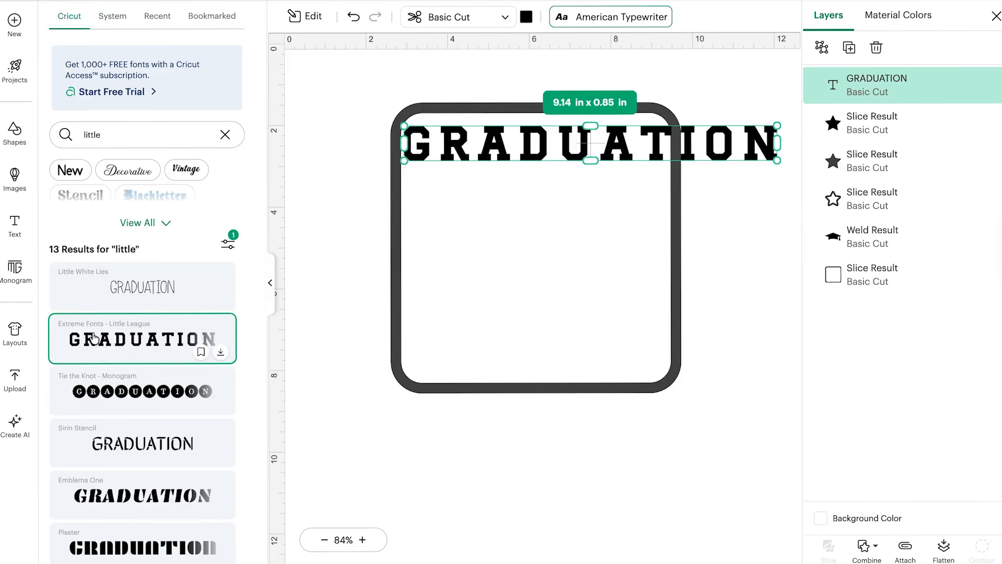
pyautogui.moveTo(470, 165); pyautogui.dragTo(468, 214)
pyautogui.click(270, 284)
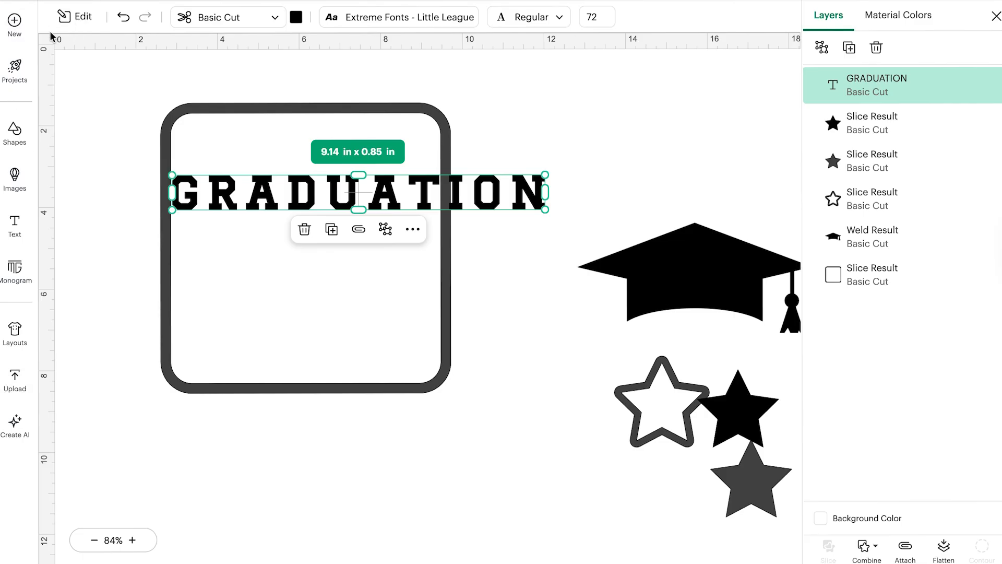
# Tighten the letter spacing of the GRADUATION text to -1.3
pyautogui.click(72, 17)
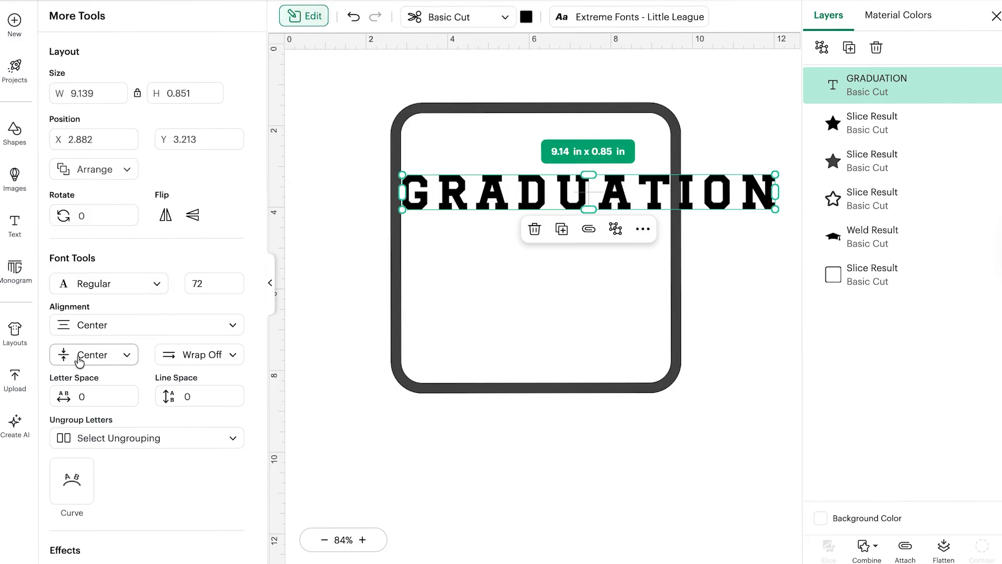
pyautogui.click(126, 400)
pyautogui.click(126, 400)
pyautogui.click(126, 399)
pyautogui.click(126, 400)
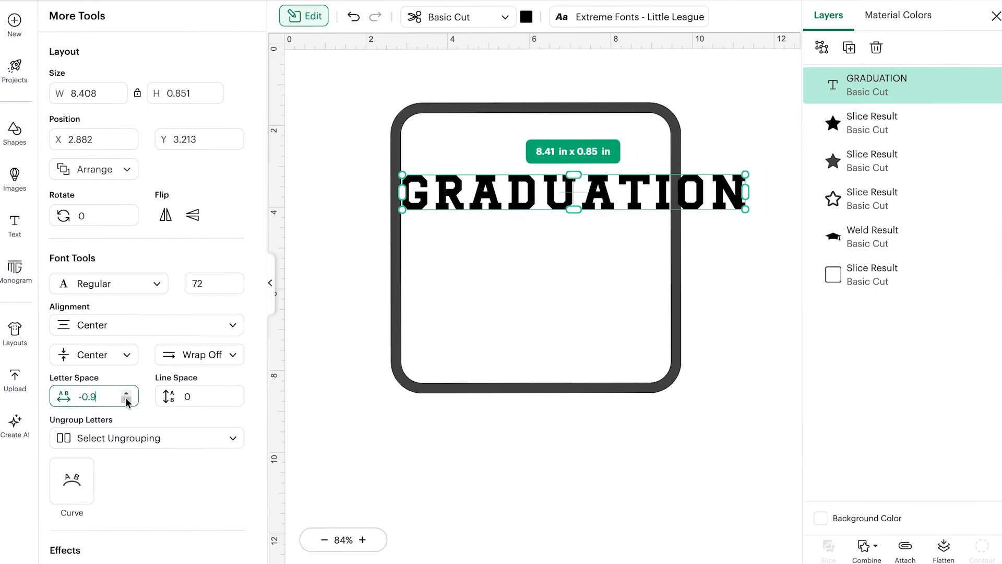
pyautogui.click(126, 400)
pyautogui.click(126, 399)
pyautogui.click(127, 400)
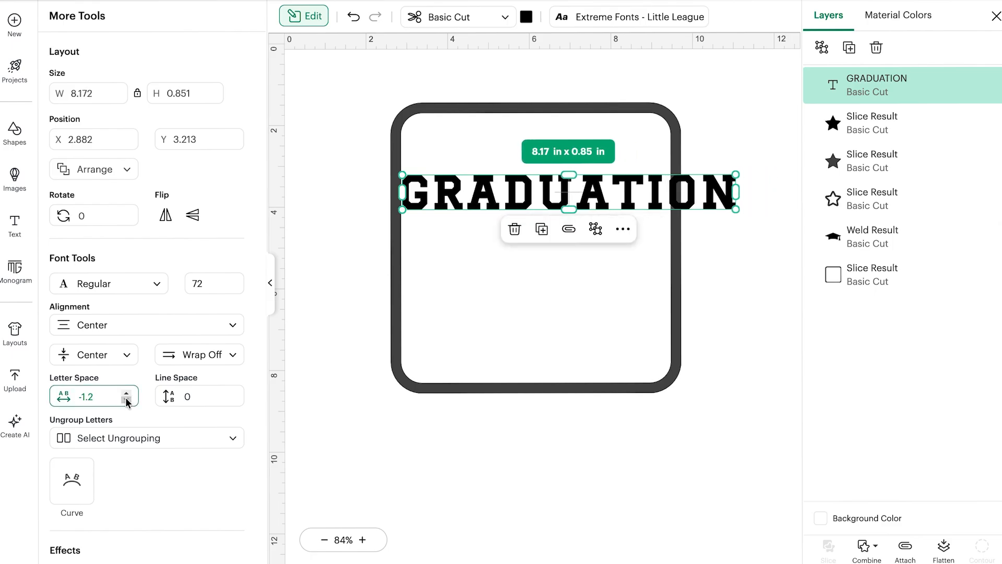
pyautogui.click(126, 400)
# Curve the GRADUATION text into an upward arch about 7.44 in wide and 3.26 in high
pyautogui.click(65, 467)
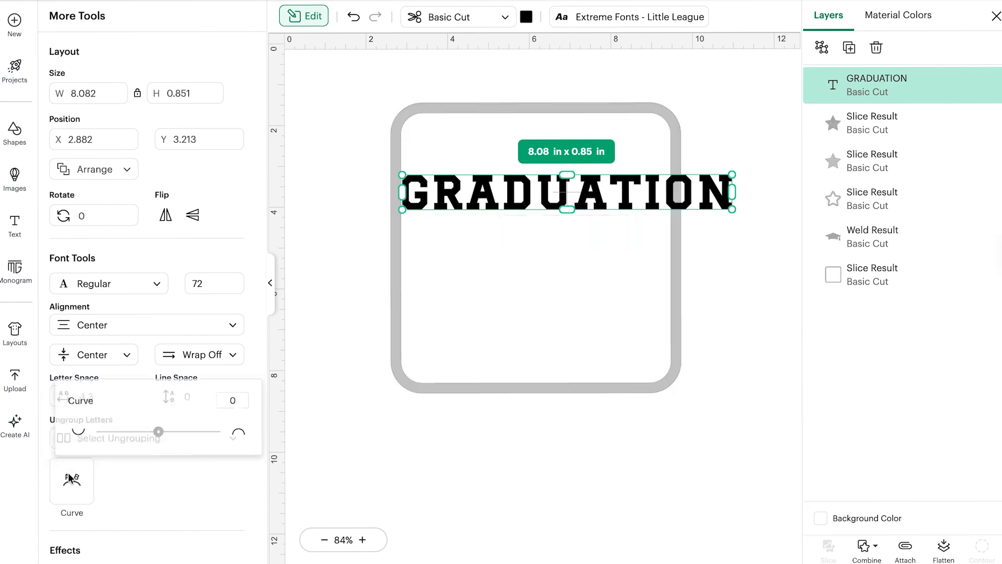
pyautogui.moveTo(159, 433); pyautogui.dragTo(184, 433)
pyautogui.click(136, 327)
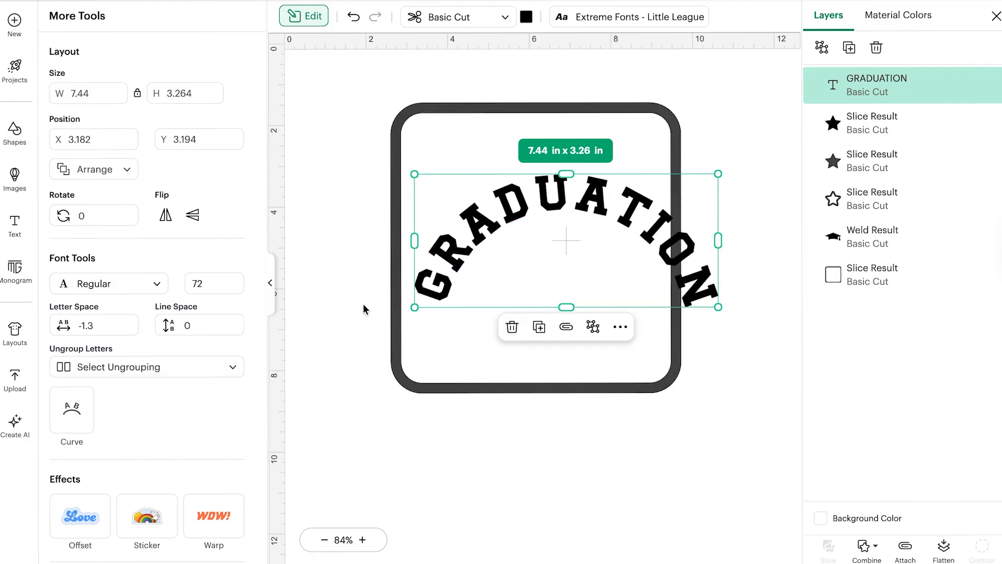
# Move the arched text to the top of the rounded frame and scale it down to about 6.74 in wide
pyautogui.moveTo(474, 251); pyautogui.dragTo(459, 198)
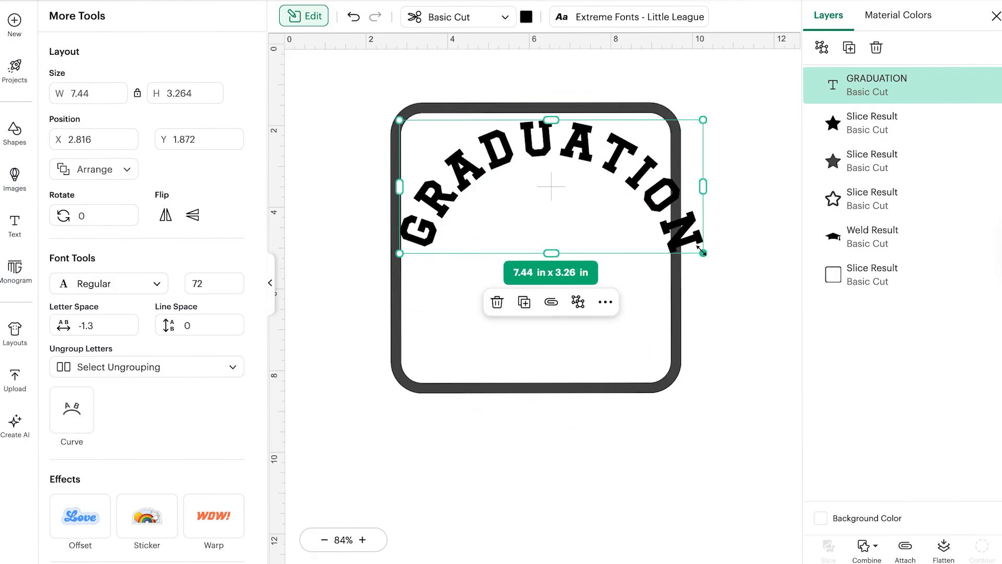
pyautogui.moveTo(702, 253); pyautogui.dragTo(675, 237)
pyautogui.moveTo(500, 143); pyautogui.dragTo(502, 138)
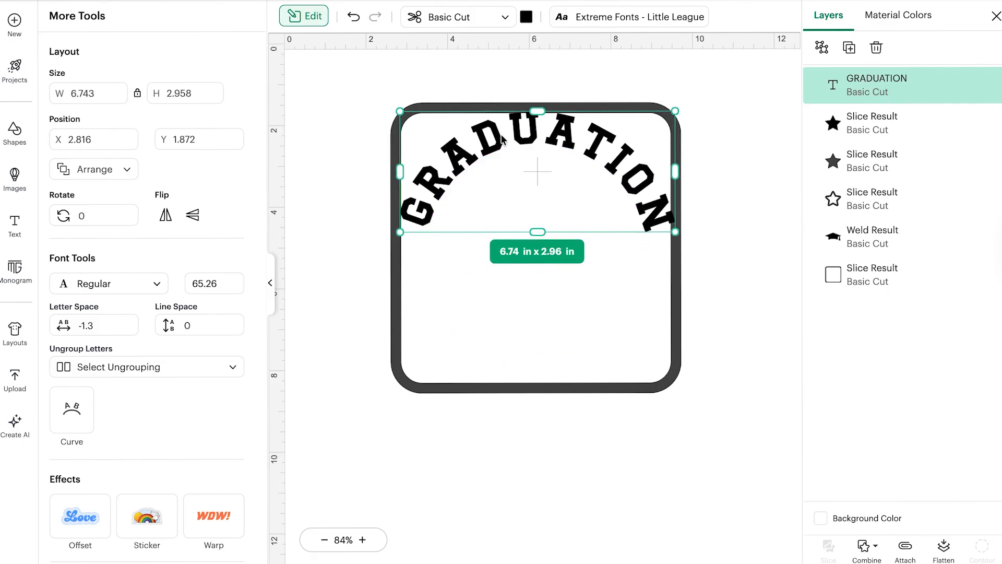
pyautogui.click(315, 95)
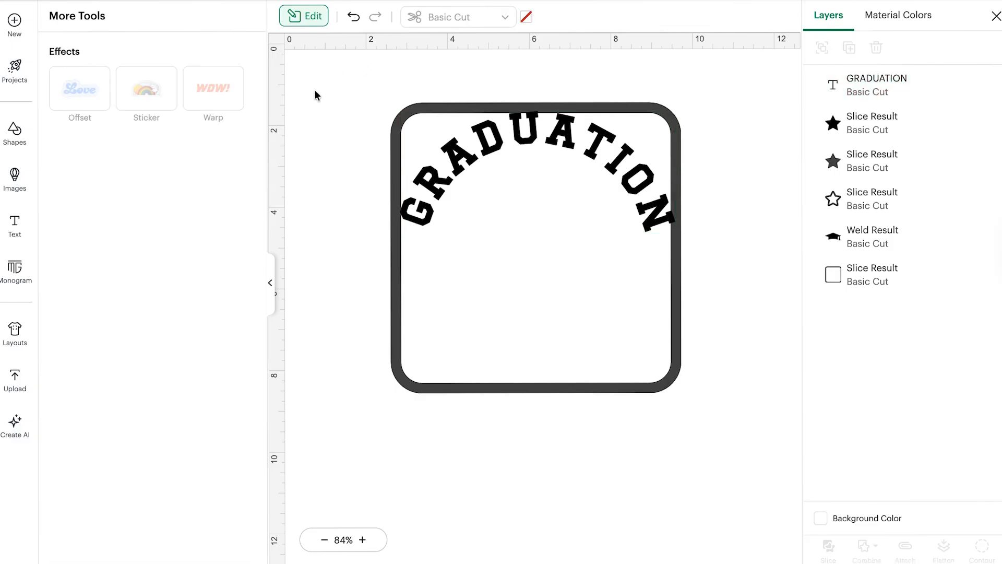
# Add a circle, place it to the right of the frame and enlarge it to about 3.6 in across
pyautogui.click(13, 131)
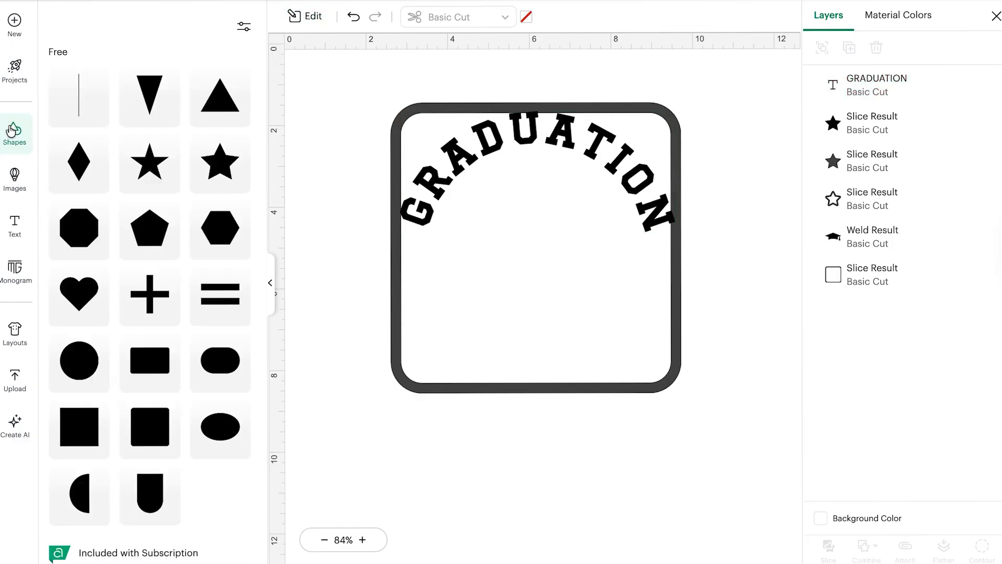
pyautogui.click(72, 365)
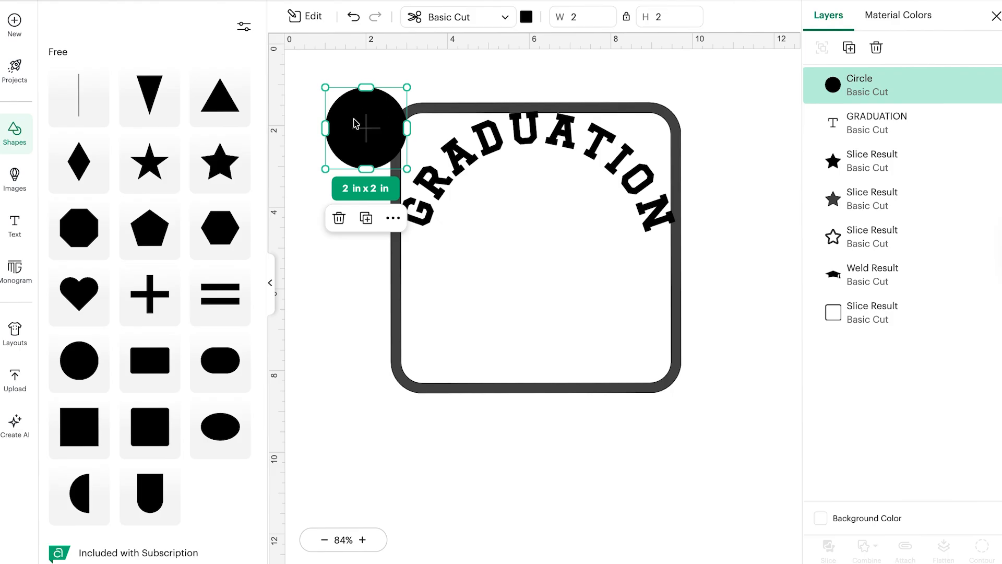
pyautogui.moveTo(354, 123); pyautogui.dragTo(664, 138)
pyautogui.click(763, 405)
pyautogui.moveTo(705, 179); pyautogui.dragTo(770, 247)
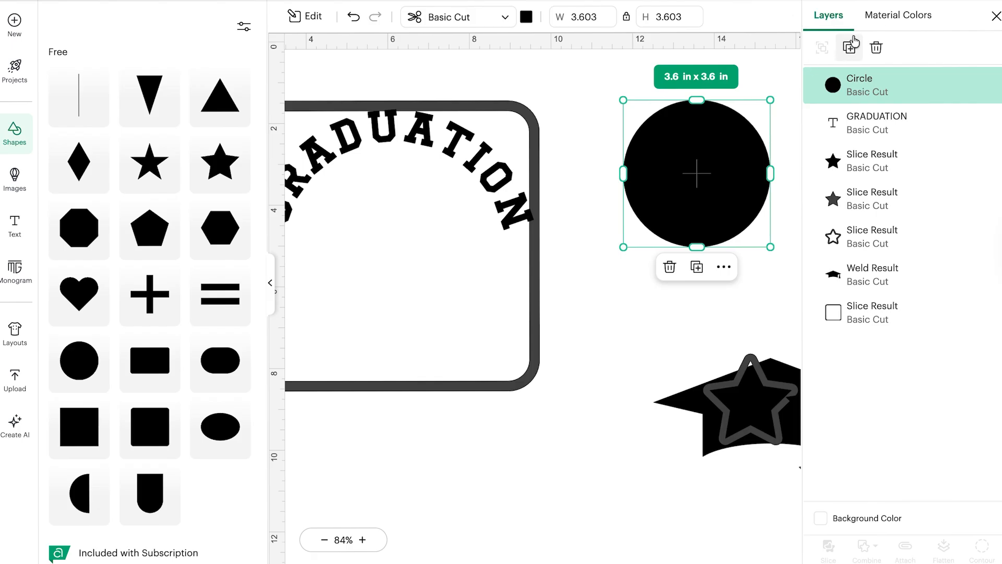
# Create a rounded-corner offset around the circle at a distance of 0.167 in
pyautogui.click(302, 20)
pyautogui.click(84, 259)
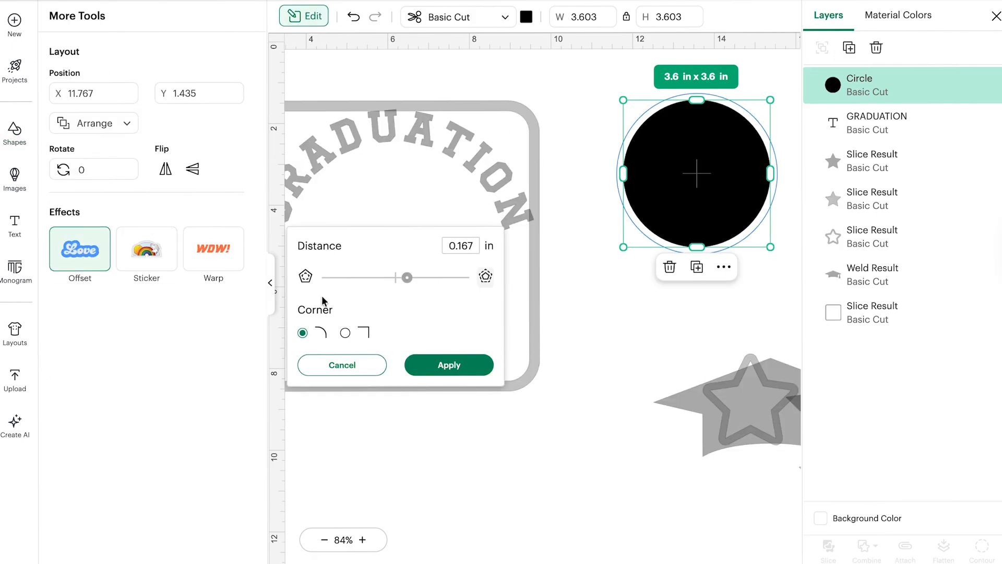
pyautogui.click(448, 365)
# Slice the circle with its offset and move the two solid discs away from the ring
pyautogui.moveTo(604, 77); pyautogui.dragTo(779, 262)
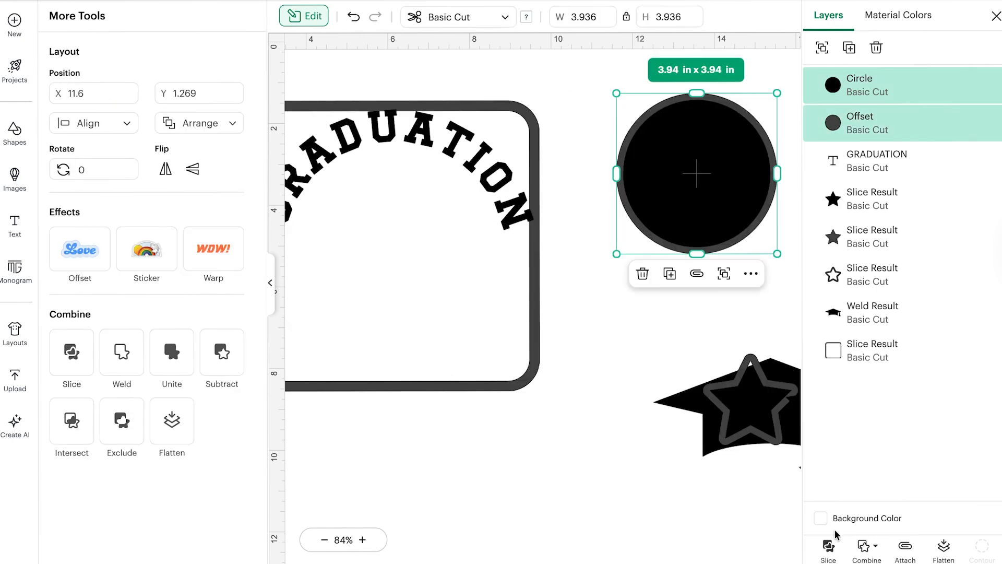
pyautogui.click(828, 548)
pyautogui.moveTo(696, 172); pyautogui.dragTo(792, 390)
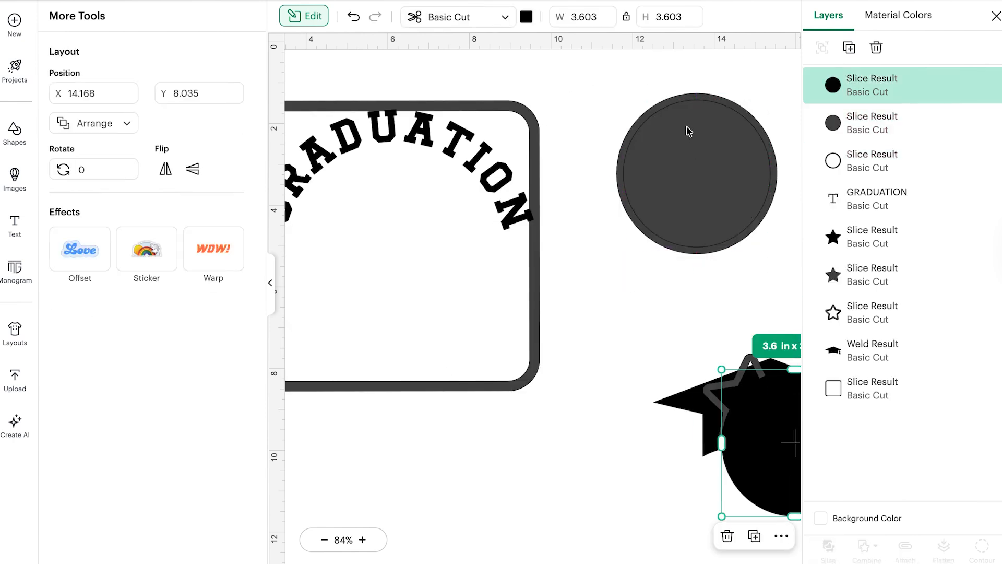
pyautogui.moveTo(686, 130); pyautogui.dragTo(762, 404)
# Place the ring inside the frame beneath the arched text, resize it to about 5.7 in across and center it horizontally
pyautogui.moveTo(752, 231); pyautogui.dragTo(543, 386)
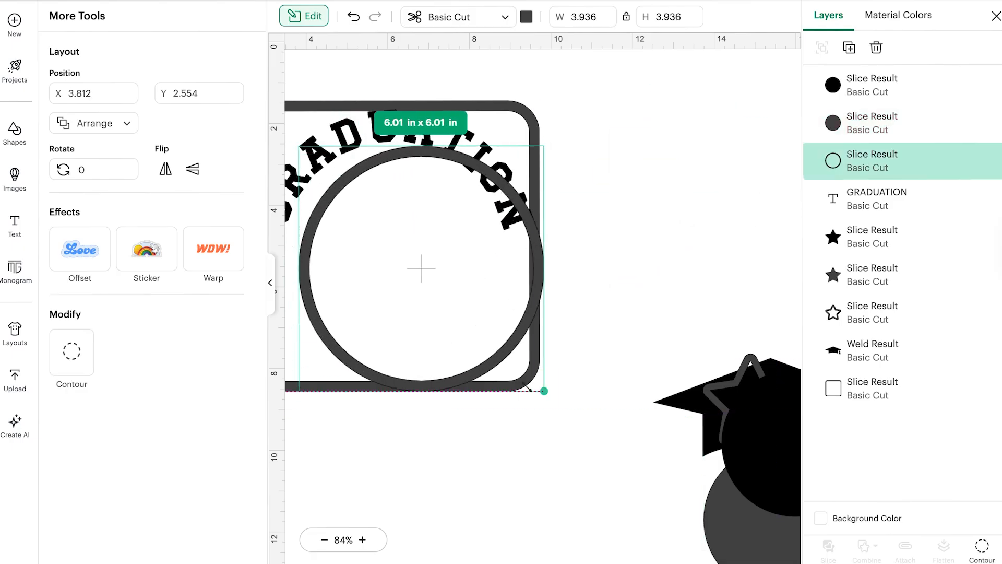
pyautogui.hscroll(-5, 632, 328)
pyautogui.moveTo(454, 253)
pyautogui.mouseDown()
pyautogui.moveTo(445, 266)
pyautogui.moveTo(449, 257)
pyautogui.mouseUp()
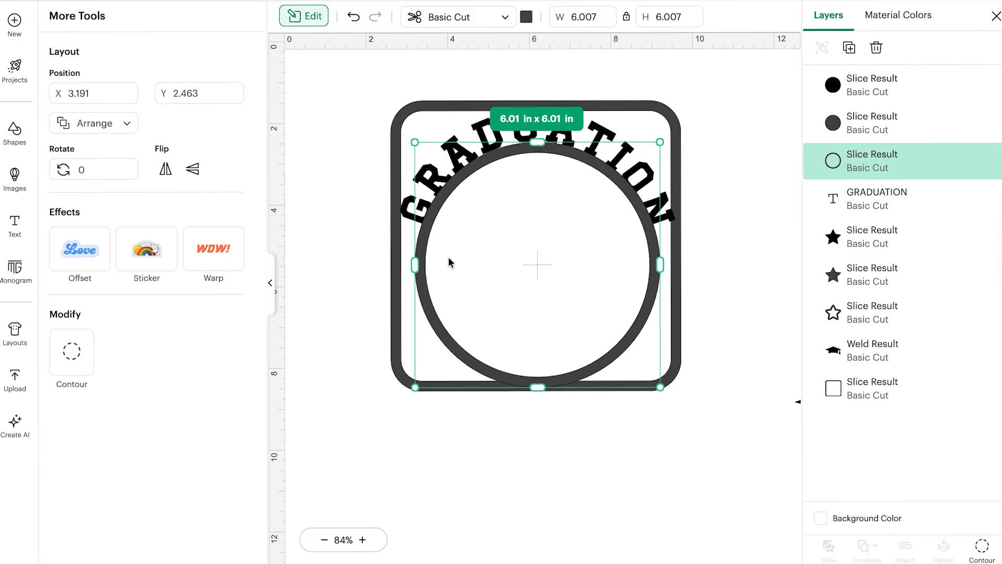
pyautogui.moveTo(663, 138); pyautogui.dragTo(653, 147)
pyautogui.moveTo(543, 230); pyautogui.dragTo(541, 230)
pyautogui.moveTo(656, 139); pyautogui.dragTo(652, 147)
pyautogui.click(369, 145)
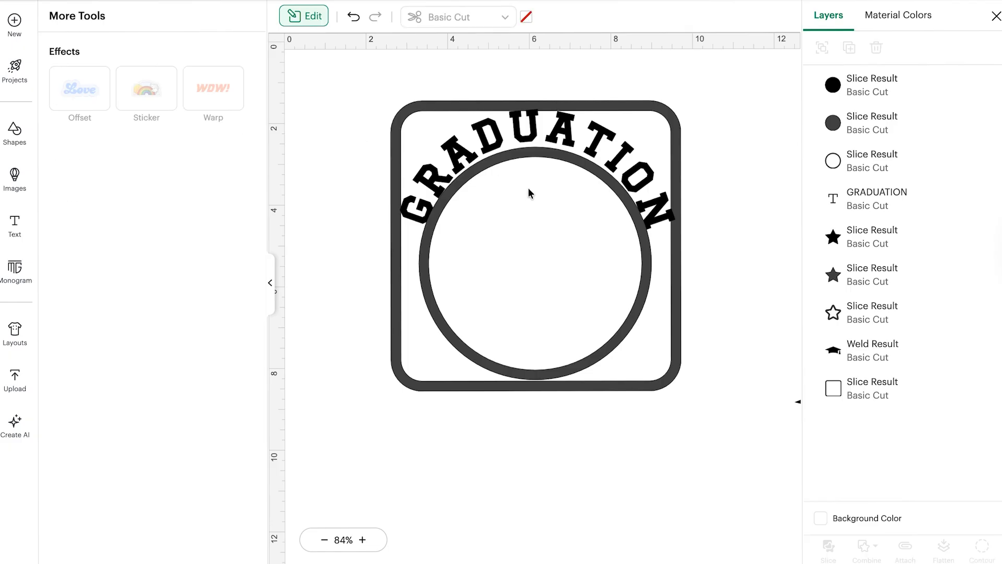
pyautogui.moveTo(527, 192); pyautogui.dragTo(527, 199)
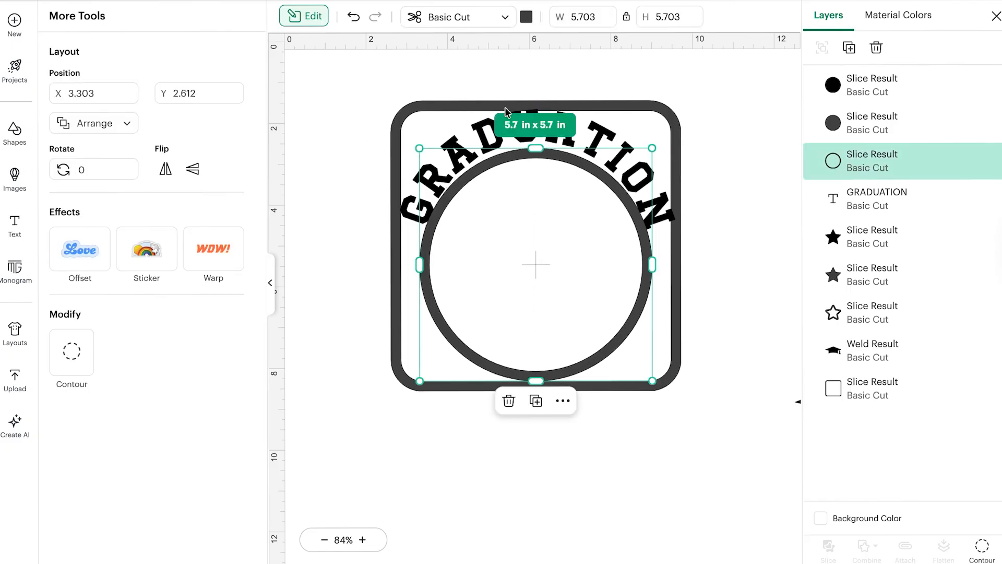
# Lower the arched GRADUATION text until it overlaps the top of the ring and move the rounded frame away to the right
pyautogui.click(391, 79)
pyautogui.moveTo(501, 126); pyautogui.dragTo(502, 134)
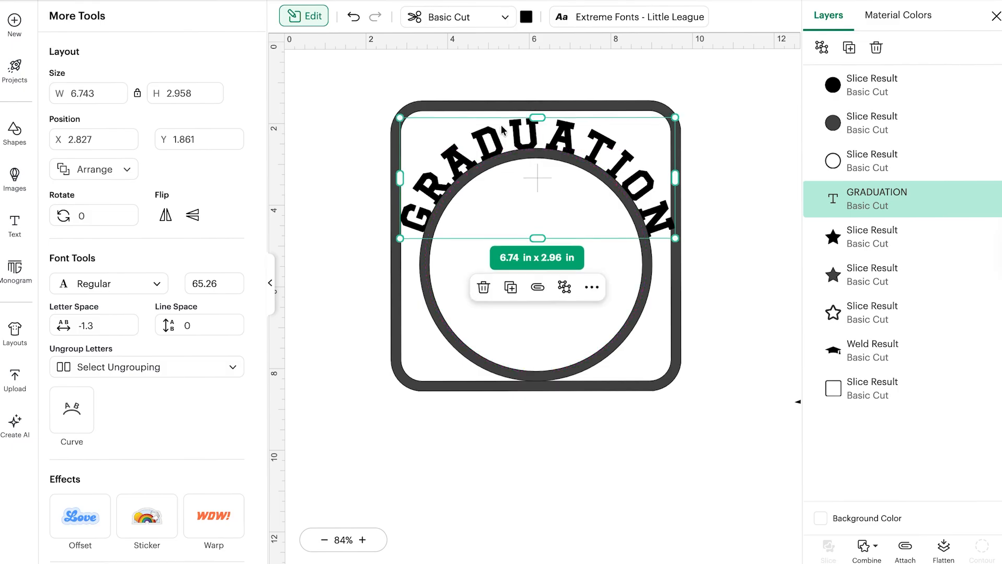
pyautogui.click(365, 82)
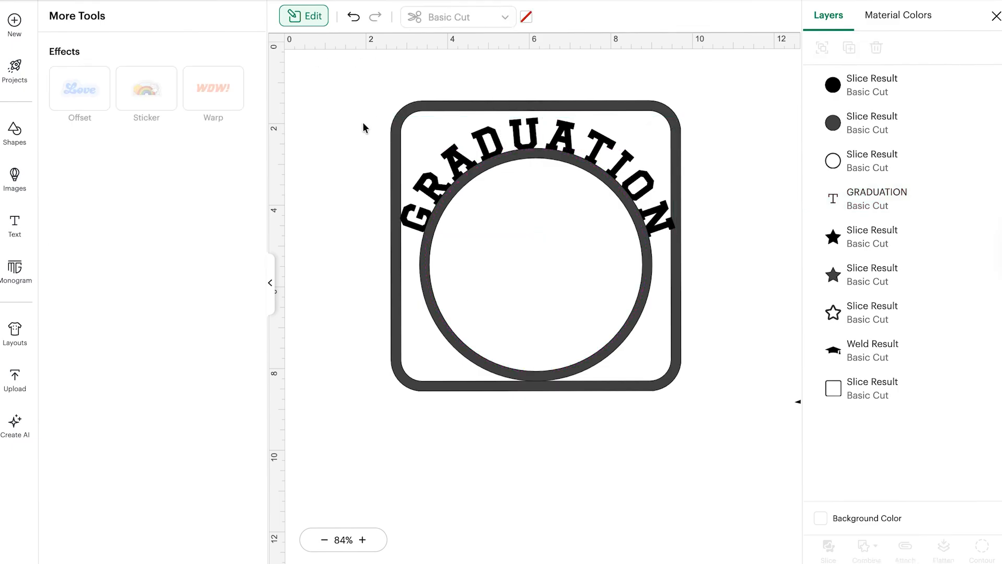
pyautogui.moveTo(398, 121); pyautogui.dragTo(763, 142)
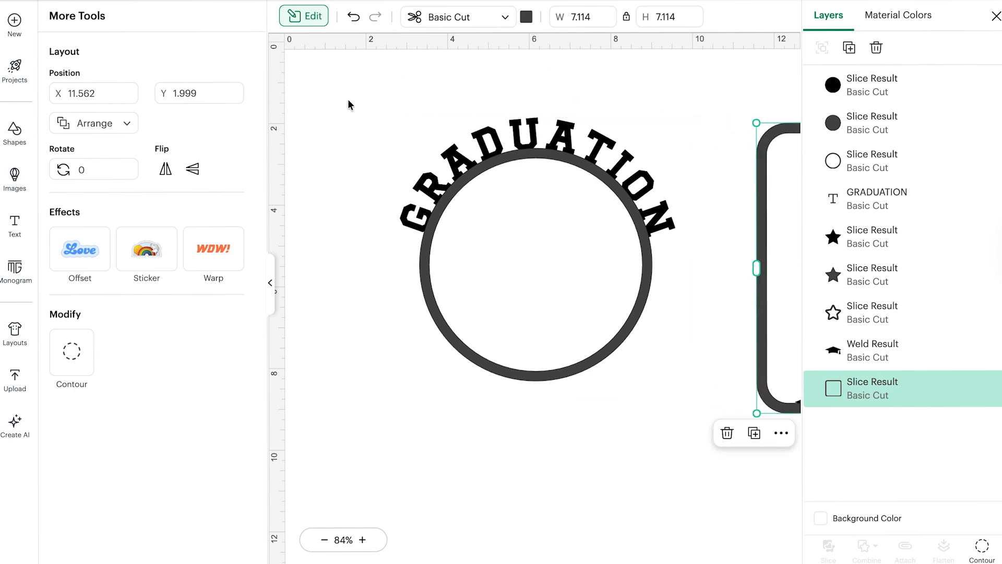
# Nudge the arched text to center it over the ring, and weld the text and ring together
pyautogui.moveTo(452, 150); pyautogui.dragTo(451, 150)
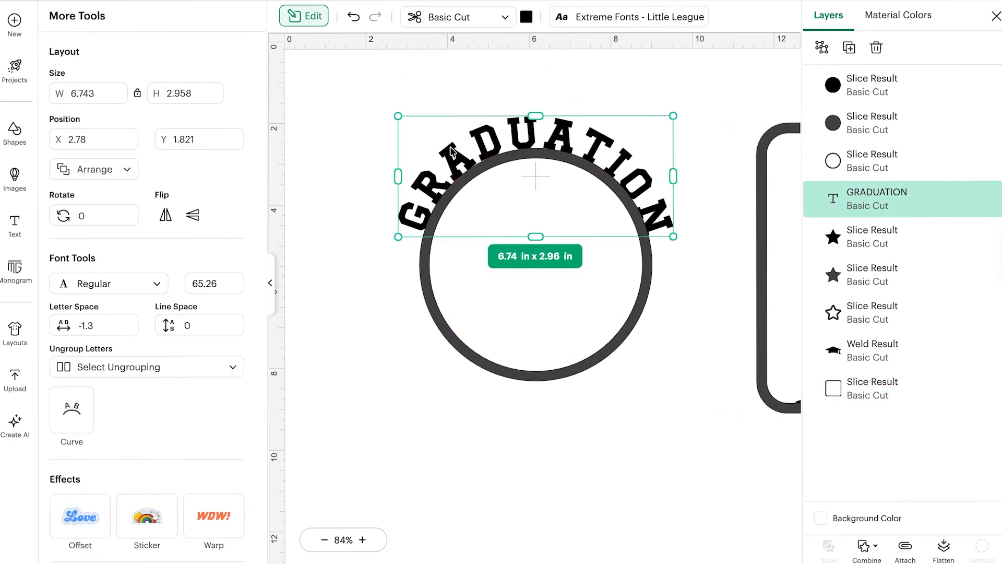
pyautogui.click(345, 118)
pyautogui.click(415, 148)
pyautogui.click(351, 87)
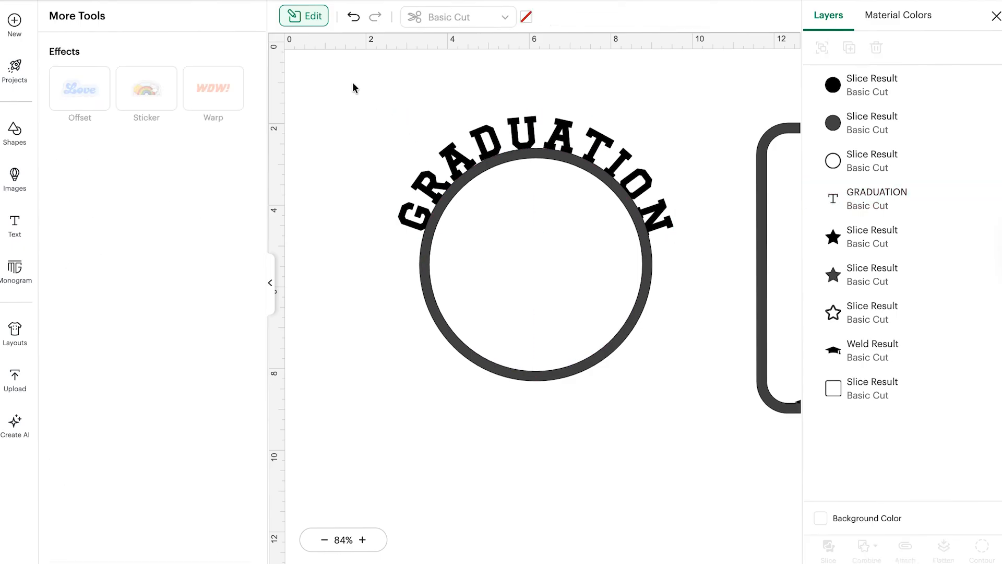
pyautogui.moveTo(352, 87); pyautogui.dragTo(686, 426)
pyautogui.moveTo(380, 94); pyautogui.dragTo(655, 389)
pyautogui.click(864, 546)
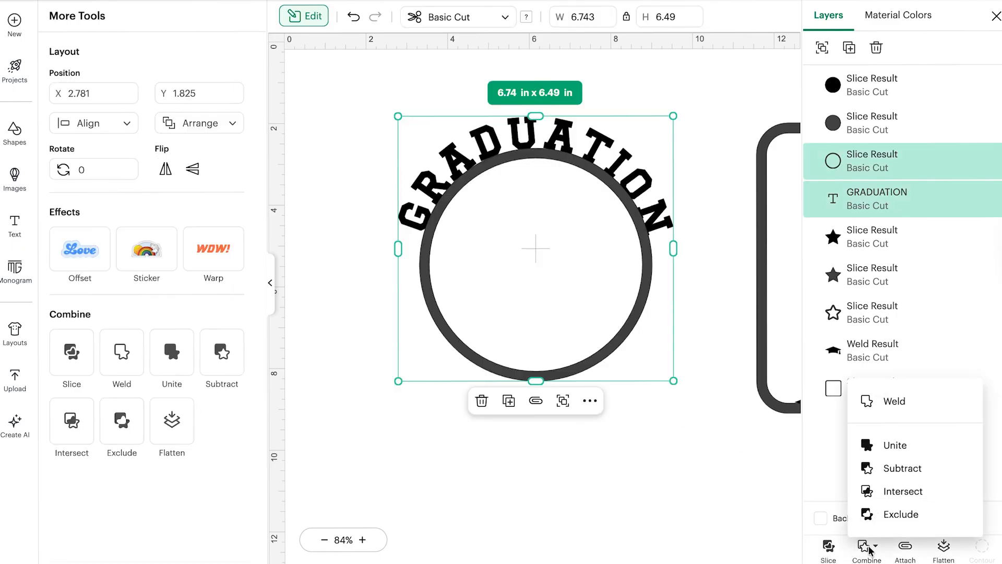
pyautogui.click(881, 414)
# Move the frame back around the welded text and ring, and stretch the welded piece without locked proportions to about 6.65 in high
pyautogui.moveTo(760, 290); pyautogui.dragTo(391, 273)
pyautogui.click(532, 193)
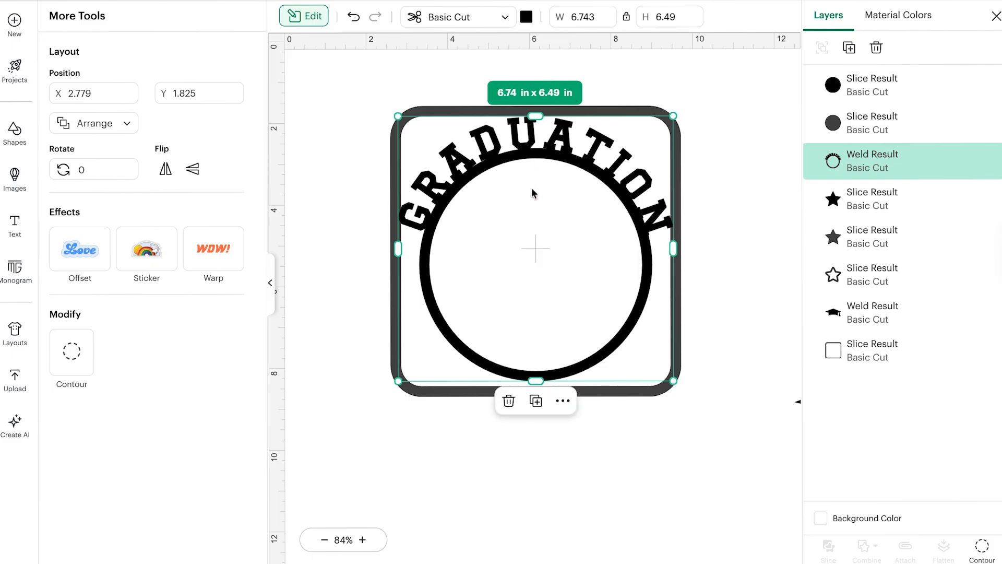
pyautogui.click(626, 16)
pyautogui.moveTo(536, 380); pyautogui.dragTo(536, 387)
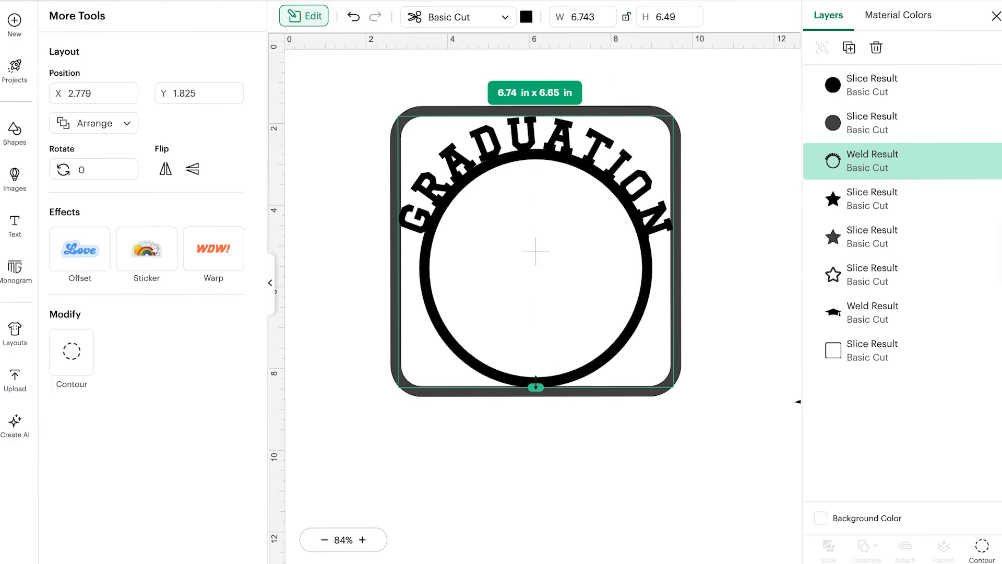
pyautogui.click(559, 479)
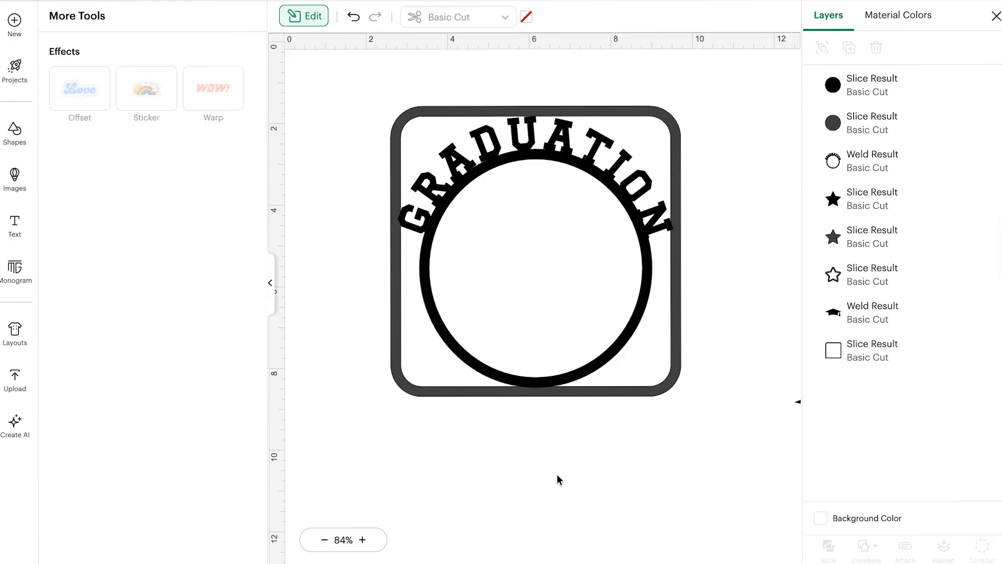
pyautogui.click(511, 135)
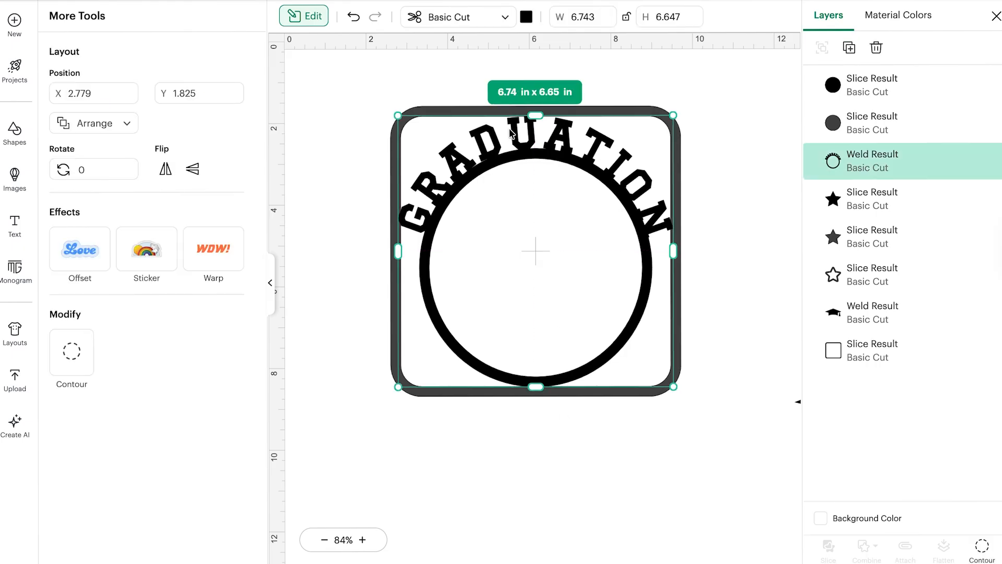
# Move the star outline clear of the cap, place the cap inside the ring and resize it to about 5.39 in wide
pyautogui.click(788, 167)
pyautogui.hscroll(5, 783, 188)
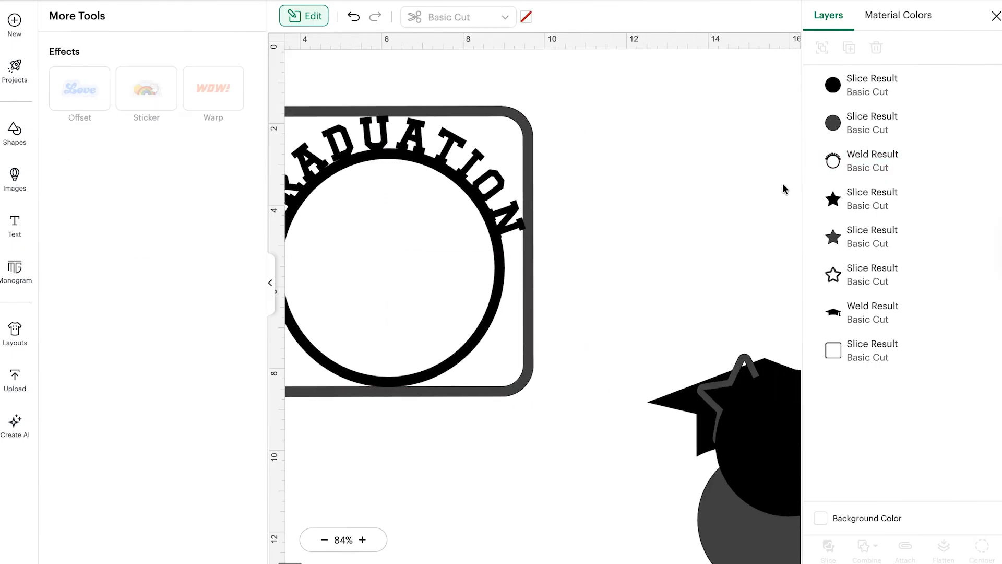
pyautogui.moveTo(673, 381); pyautogui.dragTo(583, 103)
pyautogui.moveTo(668, 398); pyautogui.dragTo(405, 286)
pyautogui.hscroll(-5, 405, 286)
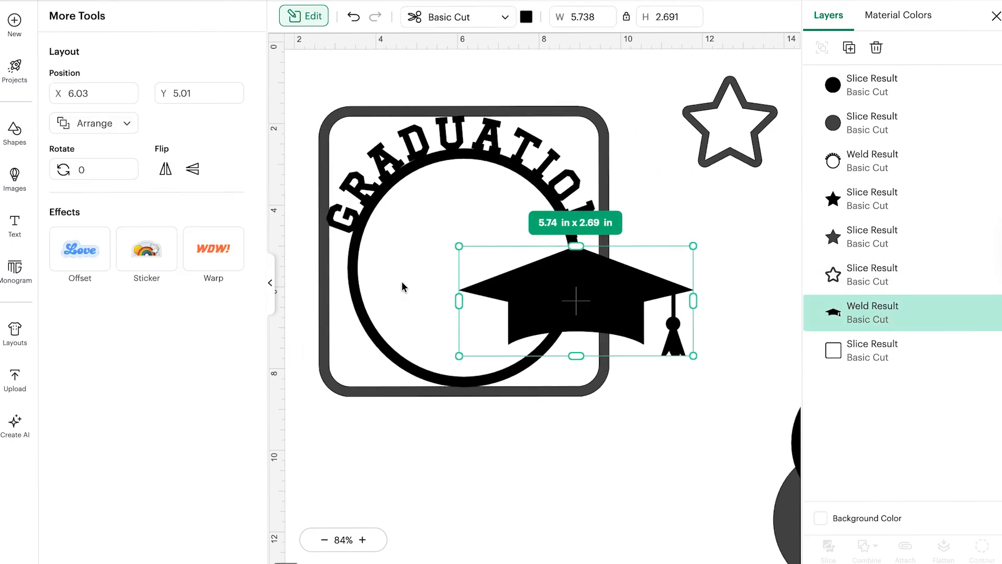
pyautogui.moveTo(625, 299); pyautogui.dragTo(544, 259)
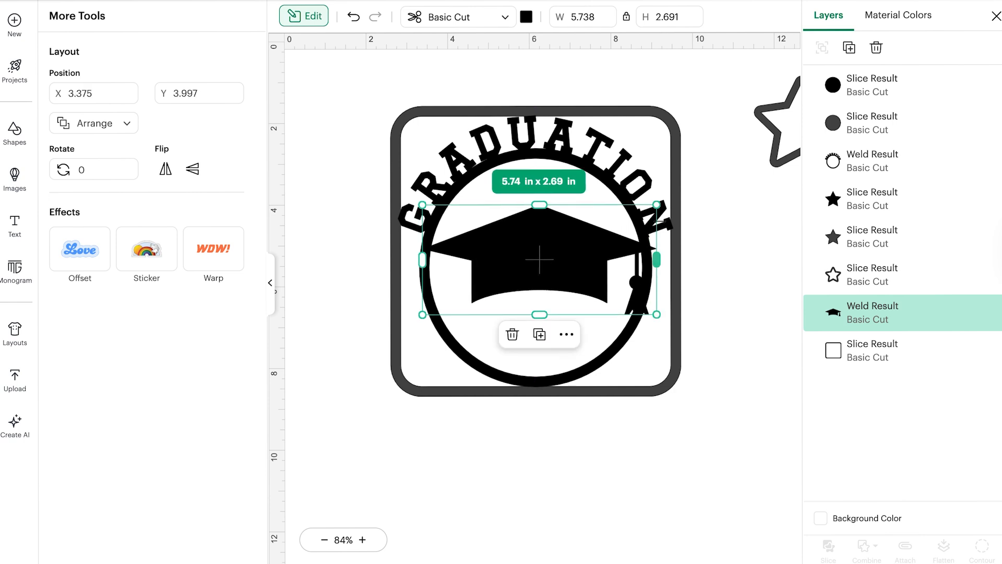
pyautogui.moveTo(658, 201); pyautogui.dragTo(646, 202)
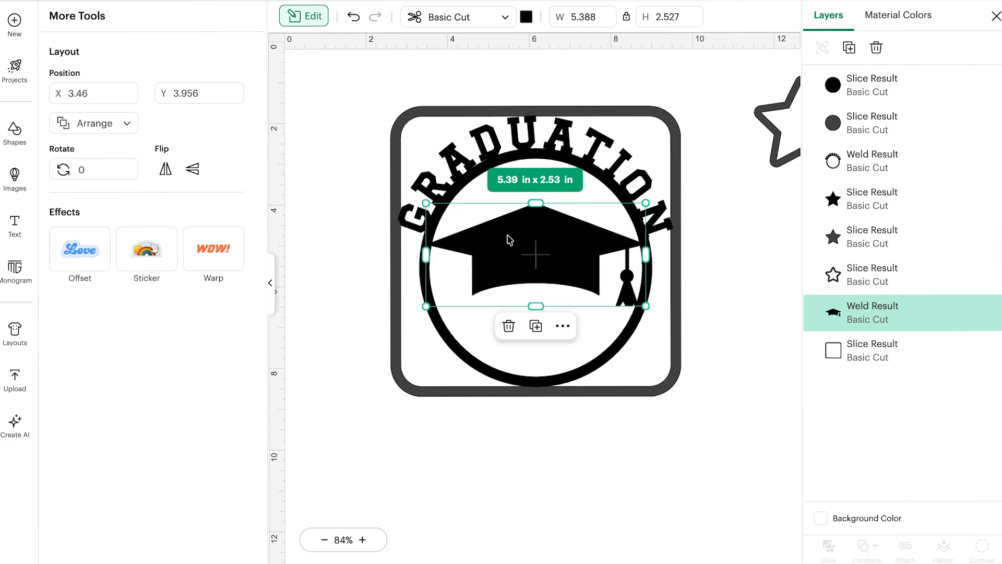
pyautogui.click(556, 447)
# Bring the star outline to the frame's lower right edge, and duplicate the cap, placing the copy outside the frame
pyautogui.moveTo(783, 157); pyautogui.dragTo(740, 360)
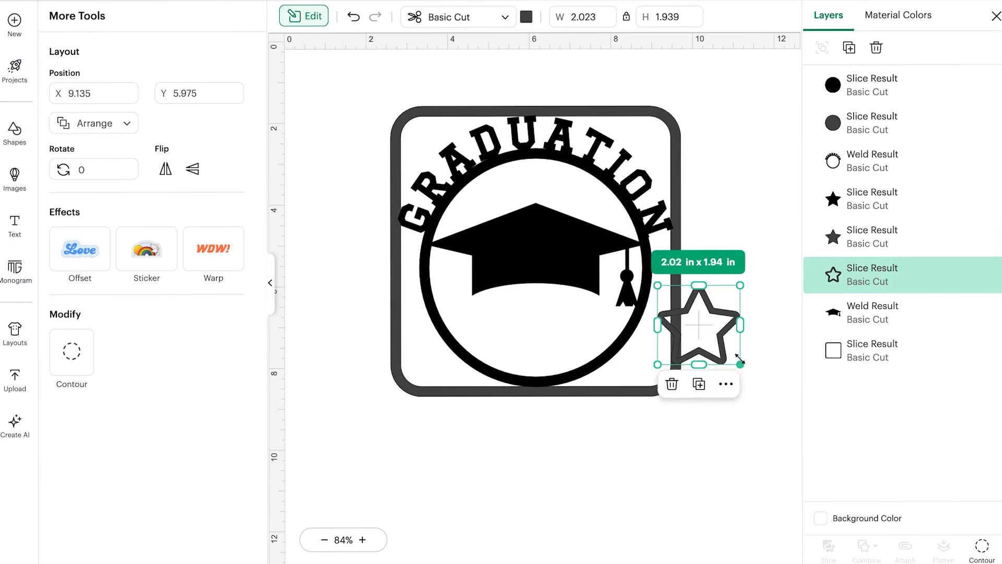
pyautogui.click(532, 220)
pyautogui.click(856, 43)
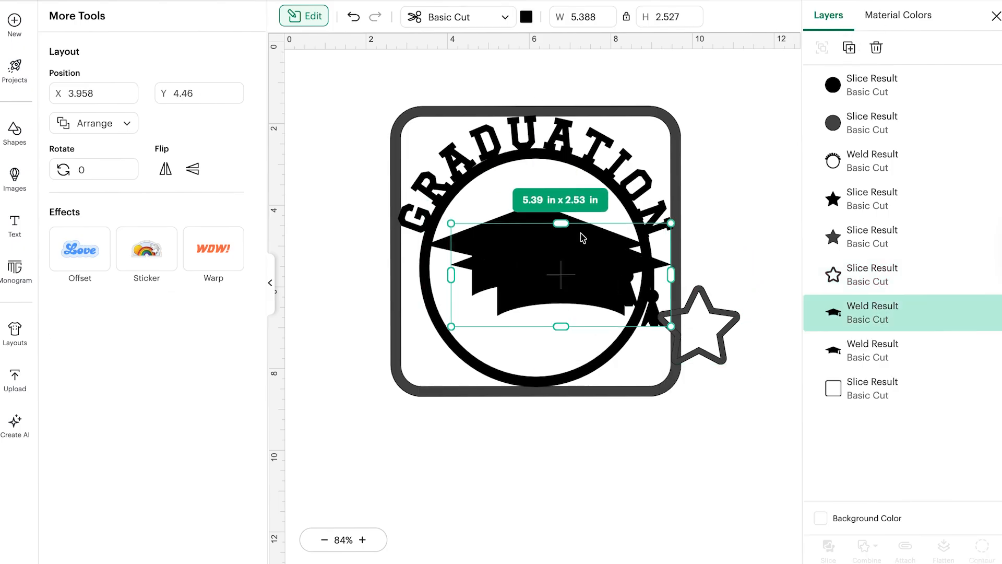
pyautogui.moveTo(553, 291); pyautogui.dragTo(800, 133)
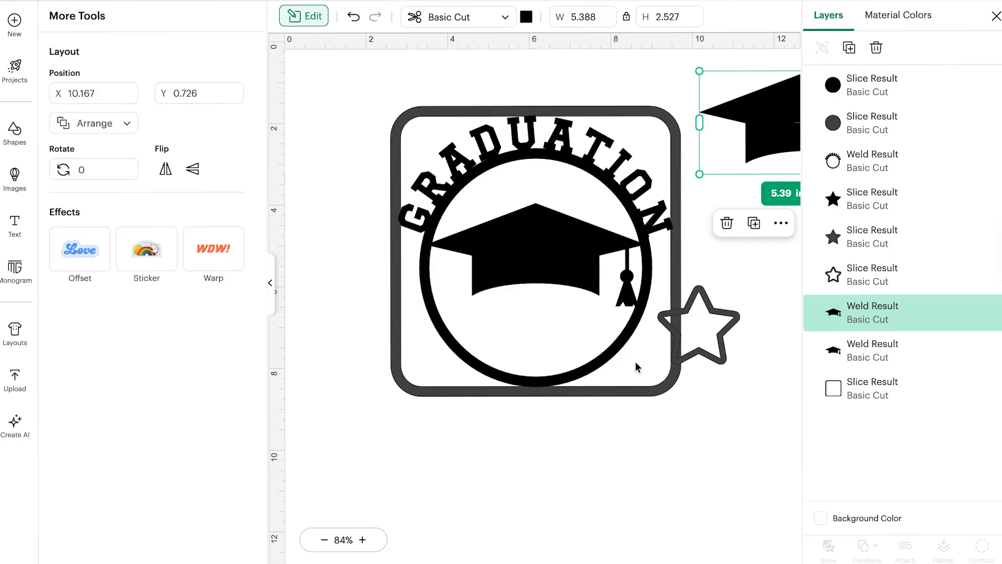
# Fit the star outline into the frame's lower right corner at about 1.45 in wide, rotated about 10°
pyautogui.moveTo(699, 342); pyautogui.dragTo(636, 365)
pyautogui.moveTo(589, 305); pyautogui.dragTo(614, 330)
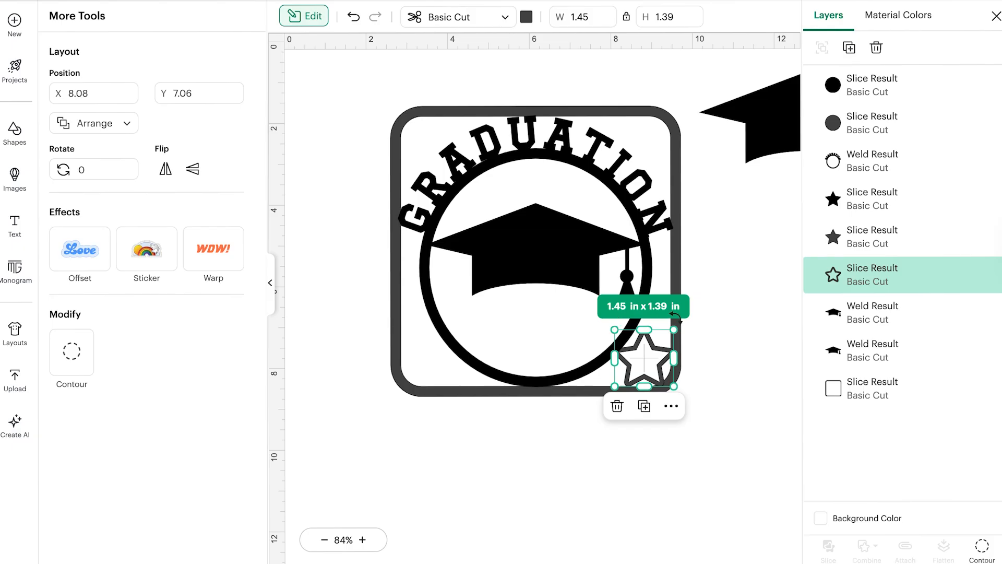
pyautogui.moveTo(675, 316); pyautogui.dragTo(682, 321)
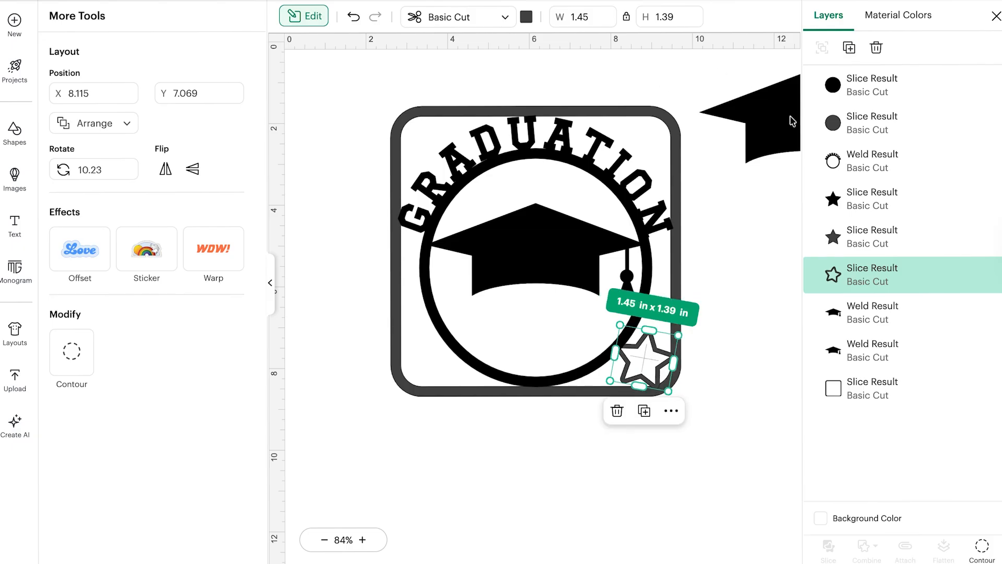
# Duplicate the star outline, place the copy in the frame's lower left corner and rotate it to 344°
pyautogui.click(849, 47)
pyautogui.moveTo(582, 311); pyautogui.dragTo(468, 293)
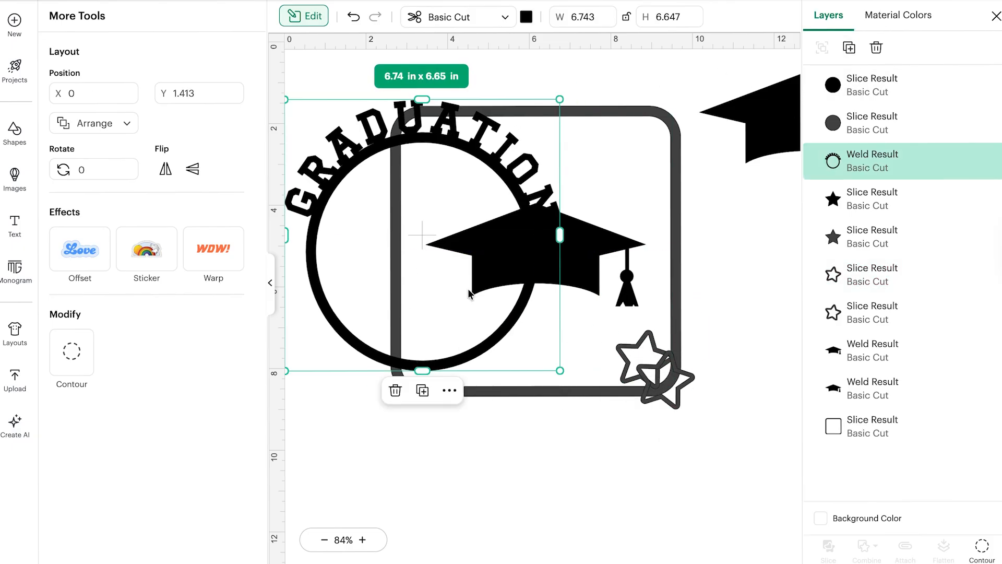
pyautogui.click(355, 17)
pyautogui.click(678, 378)
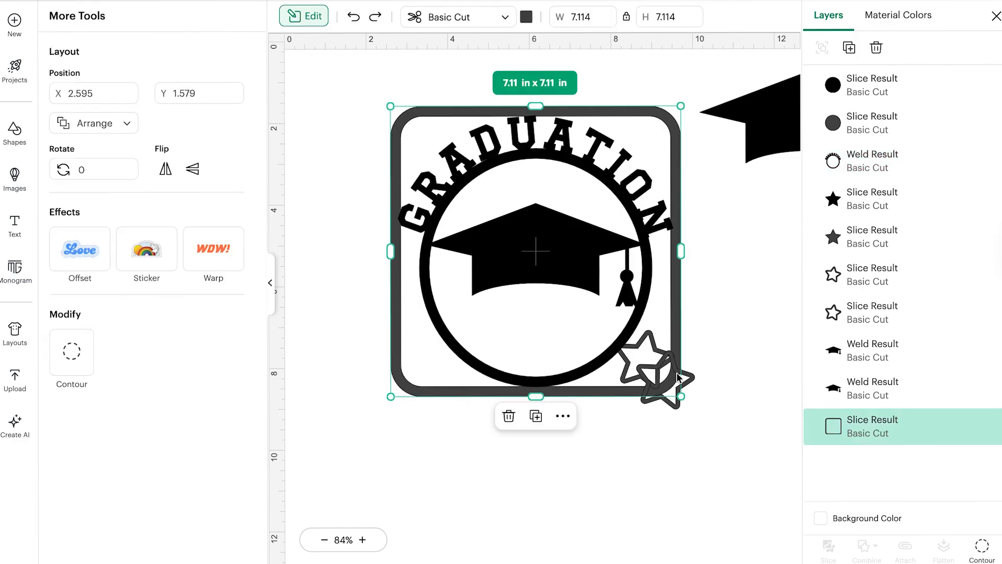
pyautogui.click(719, 421)
pyautogui.moveTo(687, 380); pyautogui.dragTo(450, 360)
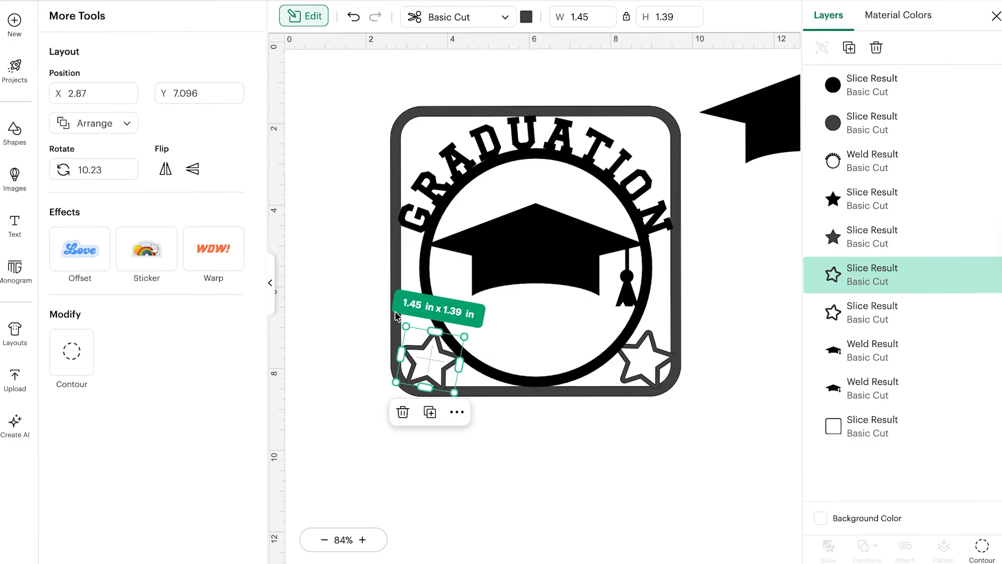
pyautogui.moveTo(392, 313); pyautogui.dragTo(373, 333)
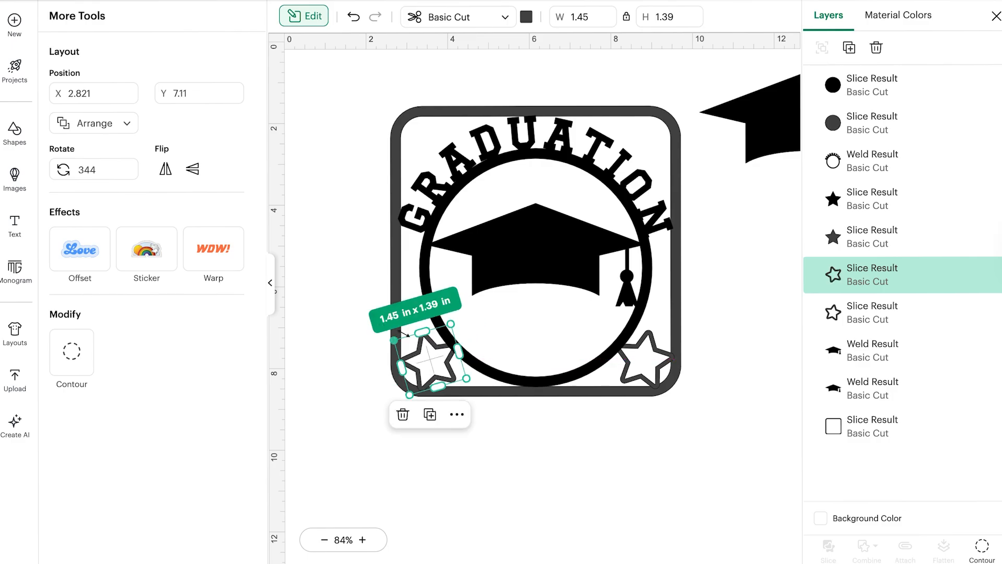
pyautogui.click(429, 352)
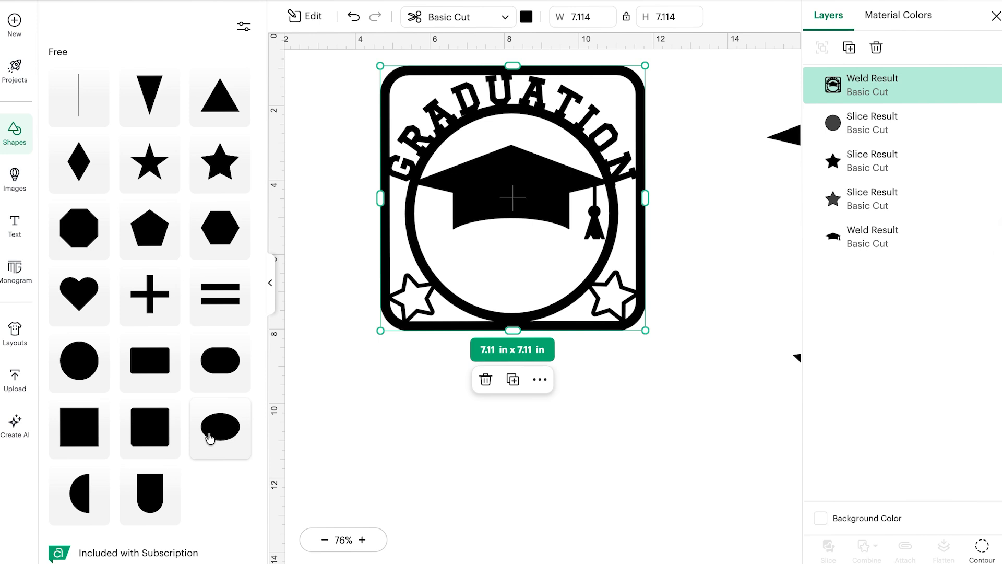
# Add a rounded oval, a square and a downward-pointing triangle, and place them below the graduation design
pyautogui.click(215, 367)
pyautogui.moveTo(294, 91); pyautogui.dragTo(638, 421)
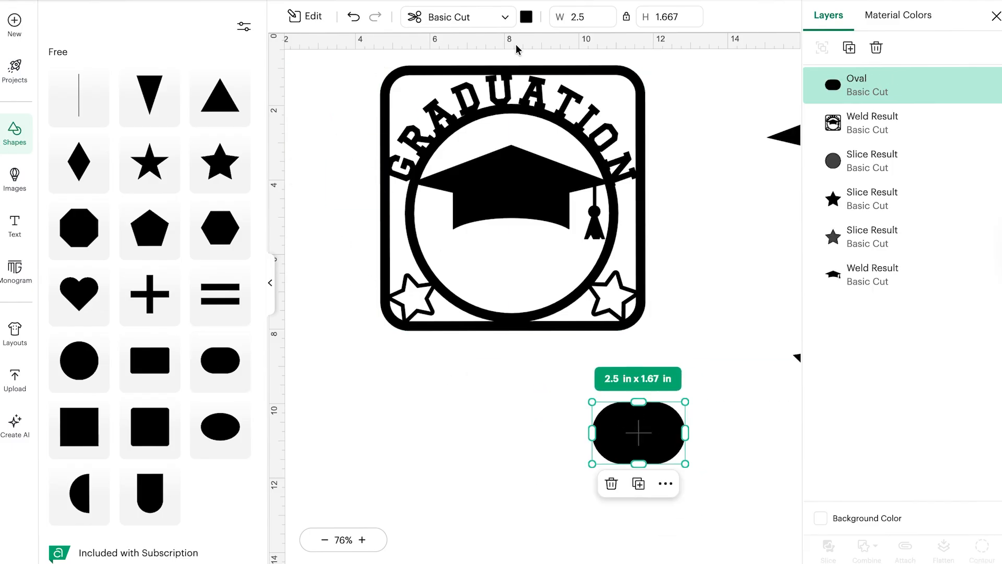
pyautogui.click(91, 435)
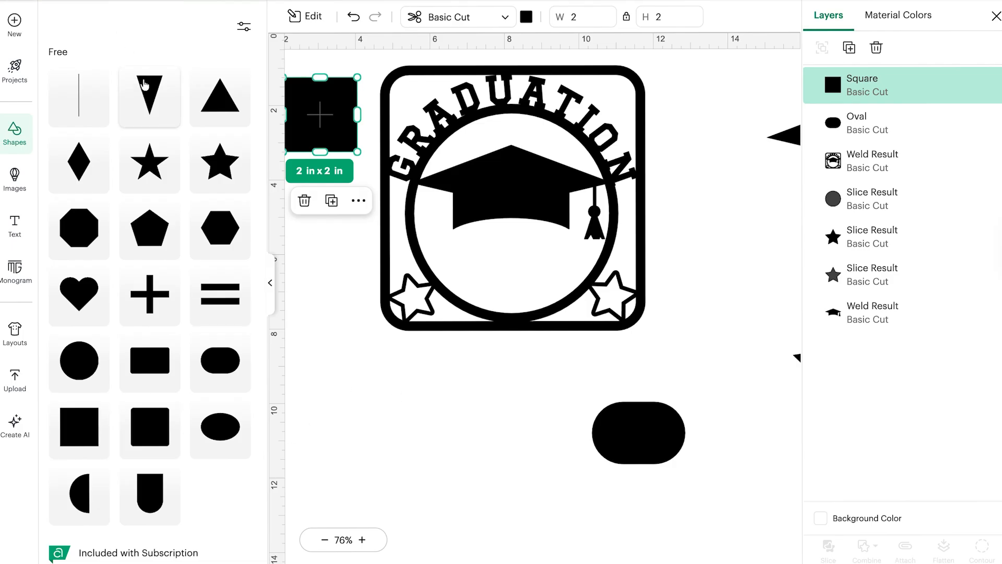
pyautogui.click(145, 85)
pyautogui.moveTo(333, 148); pyautogui.dragTo(362, 443)
pyautogui.moveTo(295, 84); pyautogui.dragTo(391, 476)
pyautogui.hscroll(2, 402, 477)
pyautogui.scroll(-3, 403, 476)
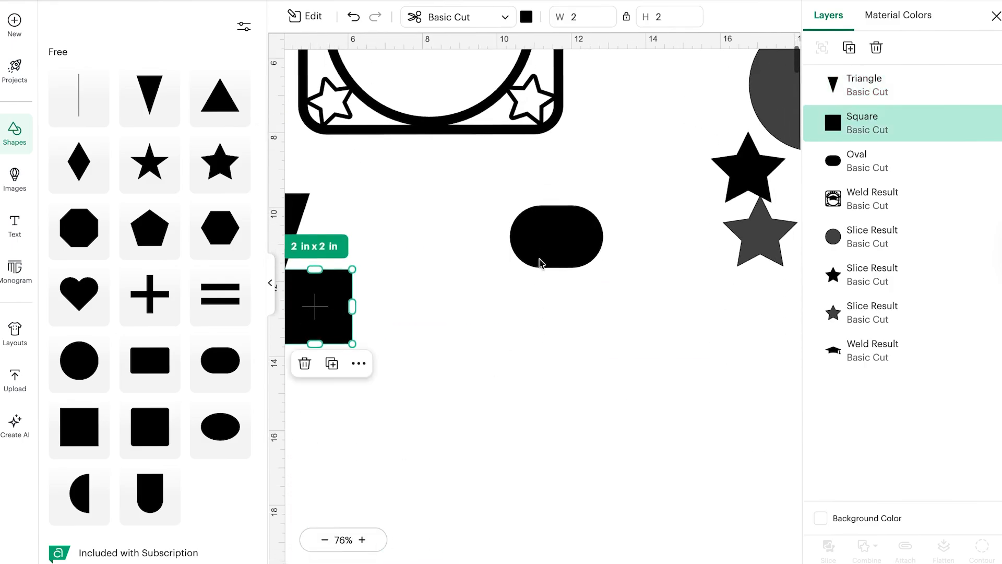
# Move the oval into open space, unlock its proportions and stretch it to about 6.76 in wide
pyautogui.moveTo(540, 262); pyautogui.dragTo(490, 302)
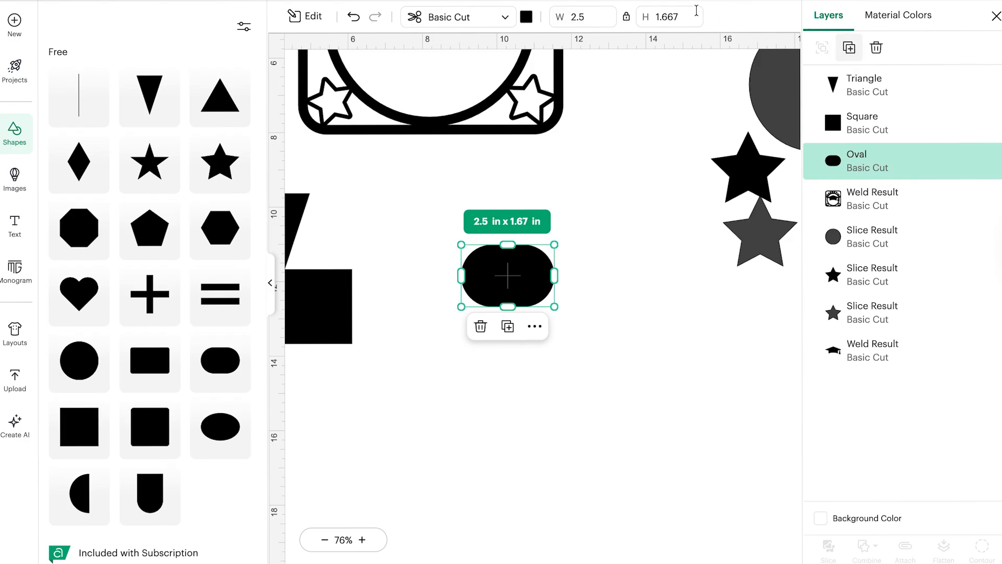
pyautogui.click(626, 16)
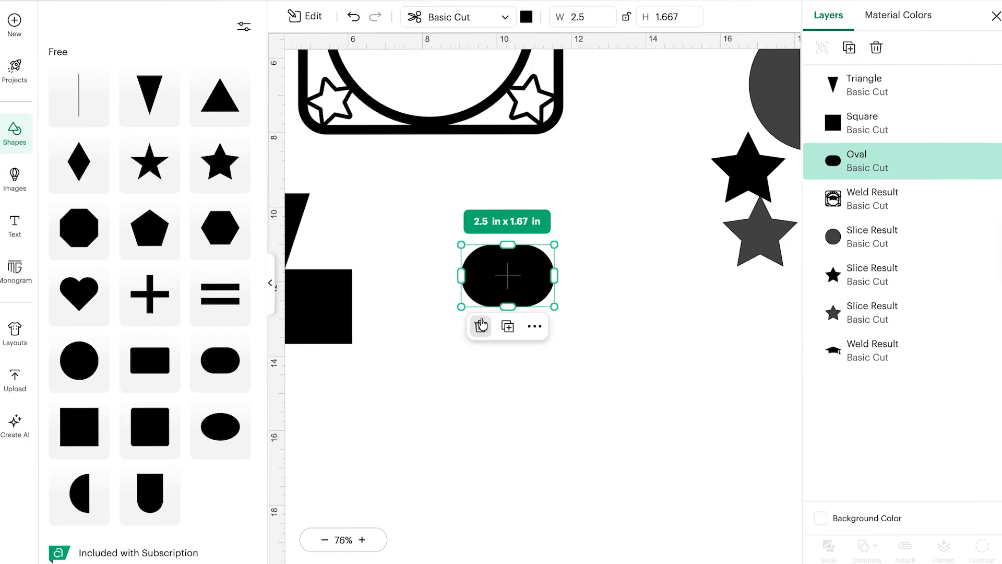
pyautogui.moveTo(554, 276); pyautogui.dragTo(526, 324)
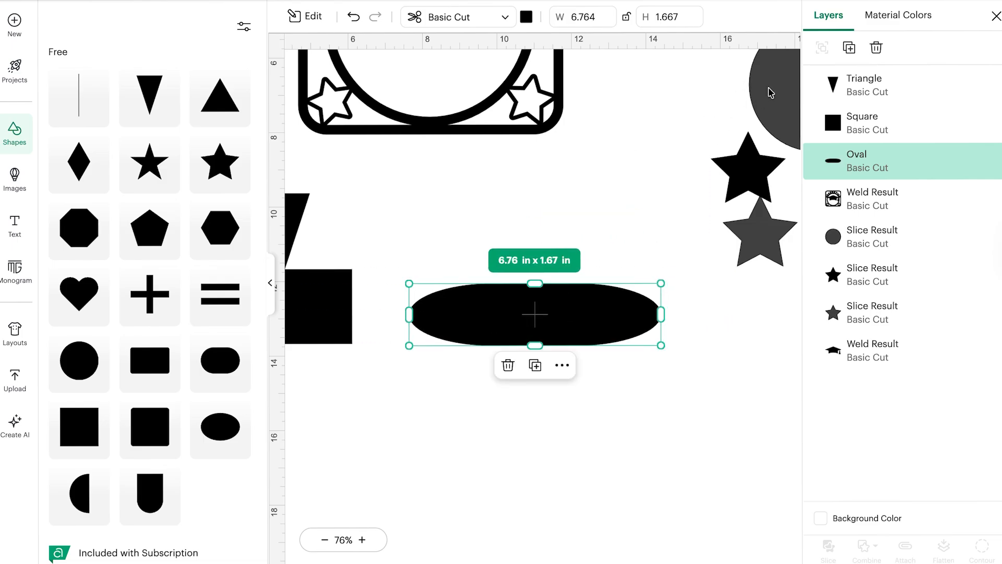
# Clear space around the oval by moving the gray circle down and both solid stars up
pyautogui.moveTo(771, 93); pyautogui.dragTo(695, 450)
pyautogui.click(760, 241)
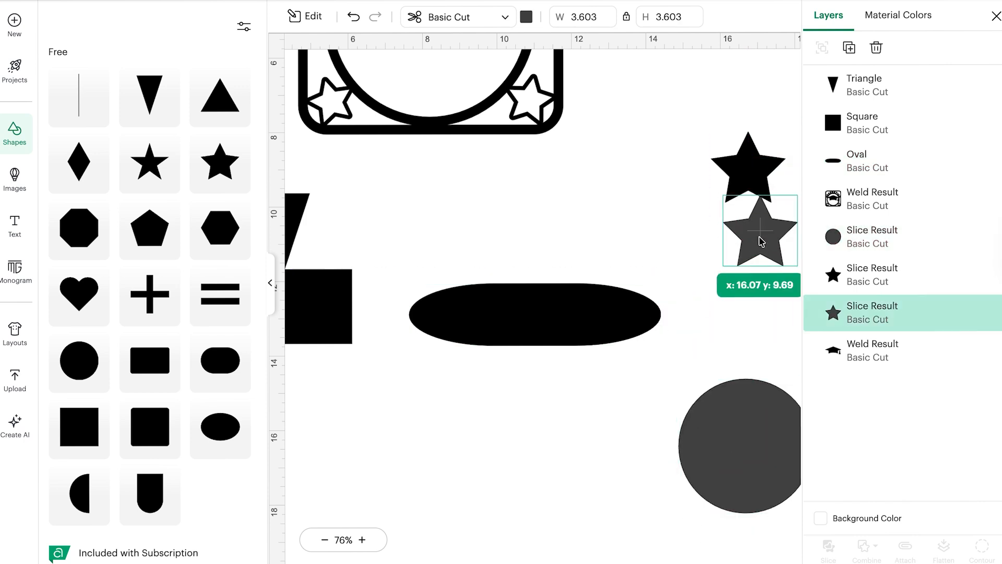
pyautogui.moveTo(761, 241); pyautogui.dragTo(746, 140)
pyautogui.moveTo(747, 185); pyautogui.dragTo(748, 89)
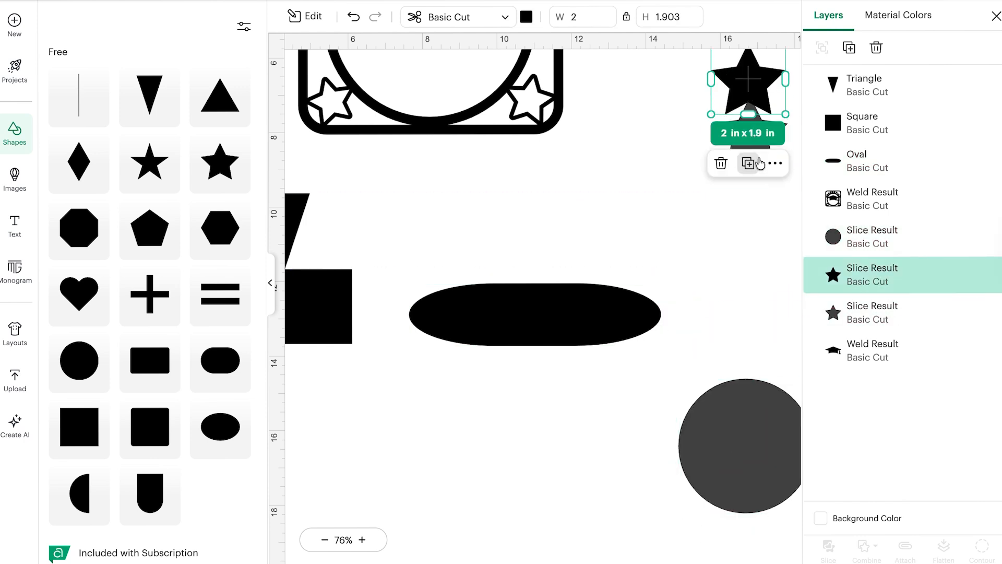
pyautogui.click(739, 152)
pyautogui.moveTo(740, 153); pyautogui.dragTo(740, 52)
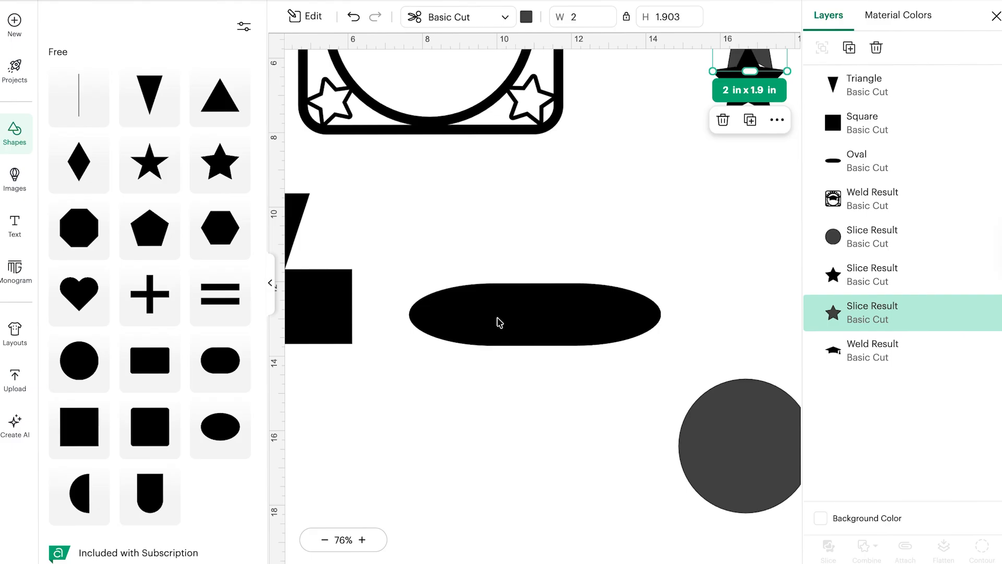
# Flatten the oval to about 1.09 in high and stretch it to about 10.22 in wide
pyautogui.click(499, 323)
pyautogui.moveTo(533, 345); pyautogui.dragTo(532, 325)
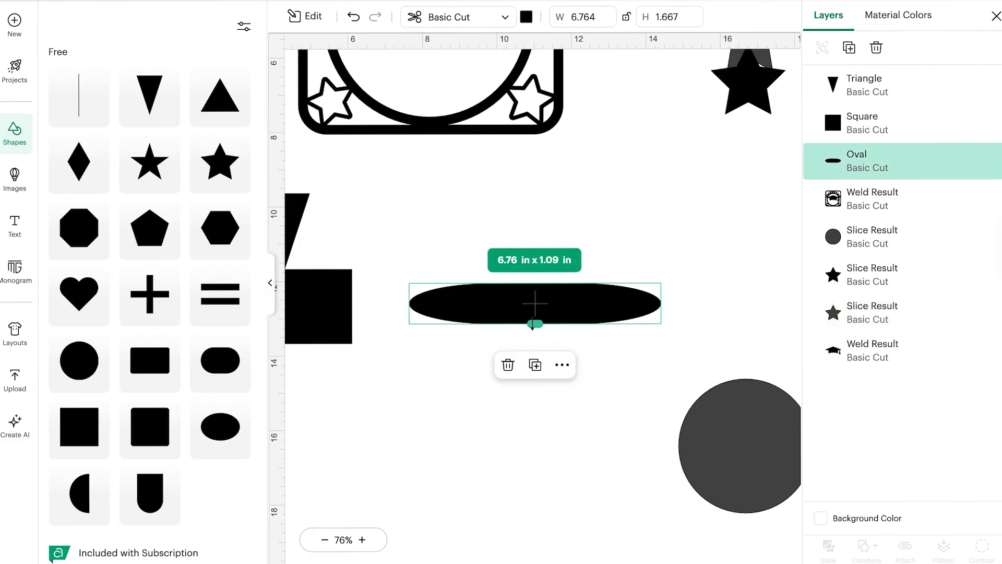
pyautogui.moveTo(661, 303); pyautogui.dragTo(790, 303)
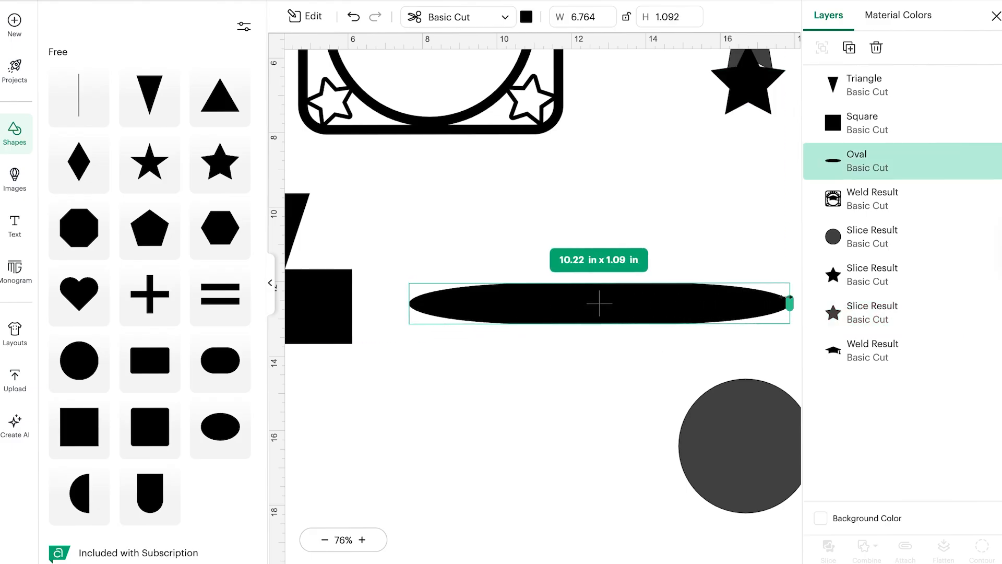
# Move the gray circle over the flattened oval's right end, duplicate the circle and set the copy aside over the solid stars
pyautogui.hscroll(3, 579, 383)
pyautogui.moveTo(716, 472); pyautogui.dragTo(737, 331)
pyautogui.moveTo(578, 219); pyautogui.dragTo(756, 414)
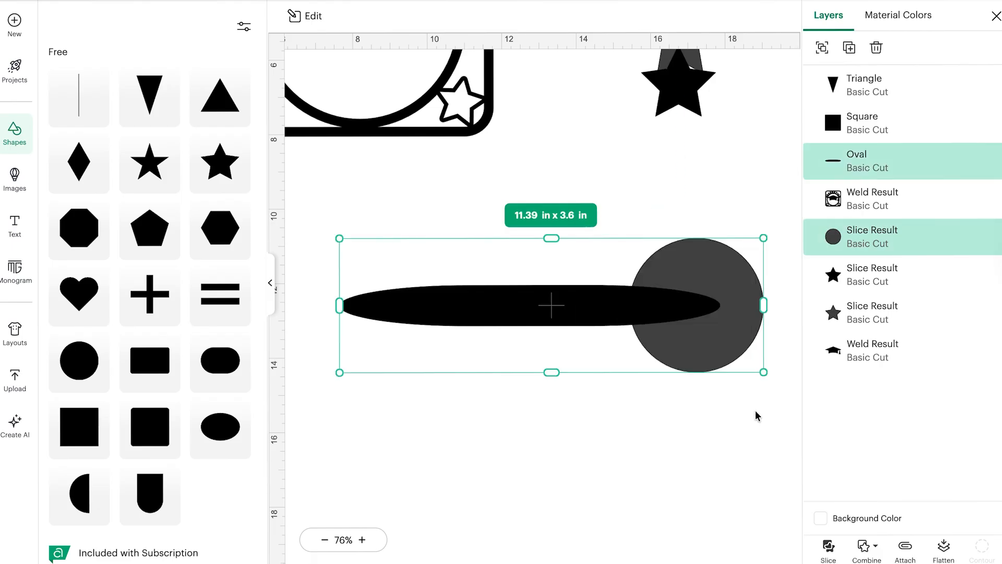
pyautogui.click(779, 448)
pyautogui.click(708, 262)
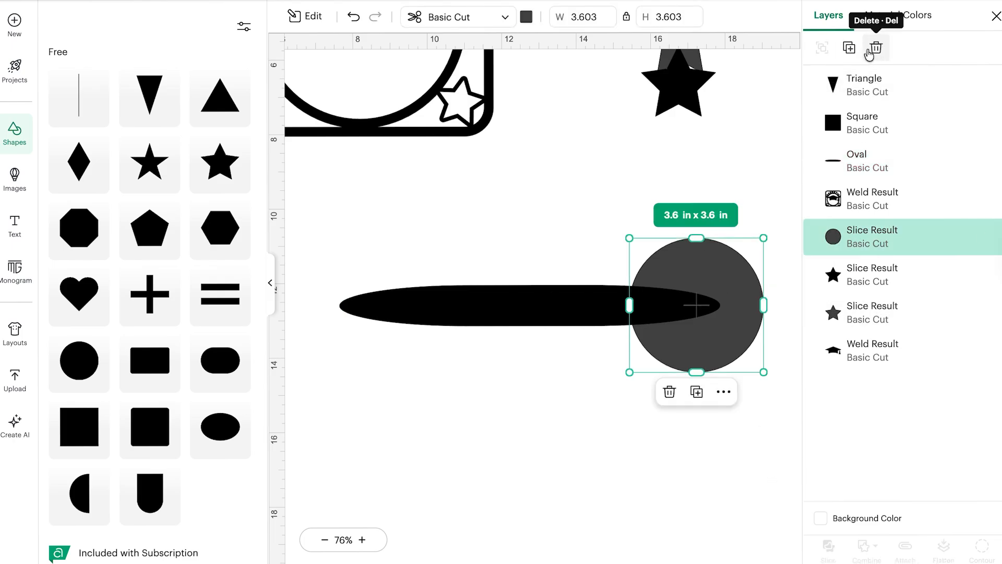
pyautogui.click(849, 48)
pyautogui.moveTo(753, 319); pyautogui.dragTo(715, 30)
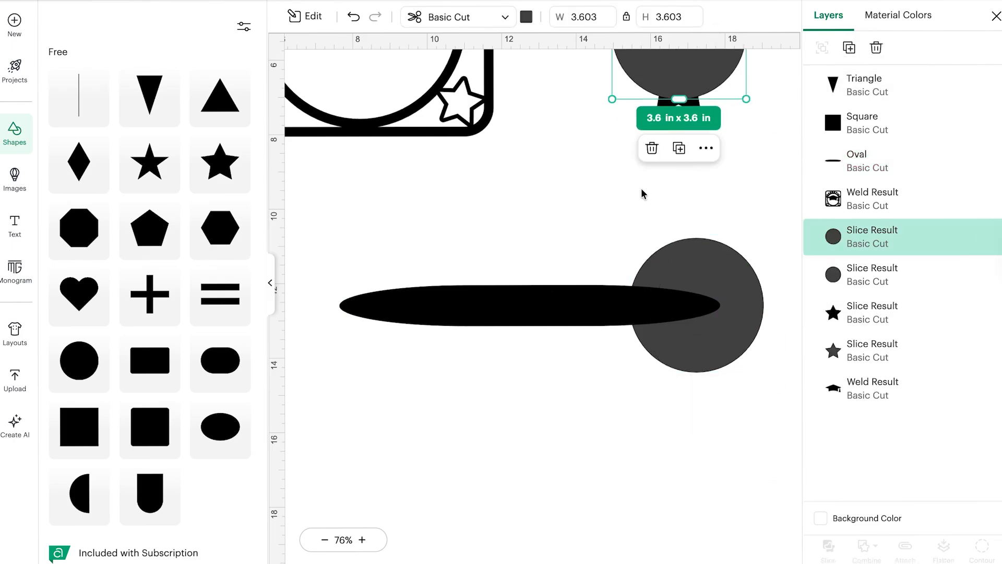
# Slice the oval with the overlapping circle, move the remaining bar left and delete the circle and cut-off end pieces
pyautogui.moveTo(763, 412); pyautogui.dragTo(577, 261)
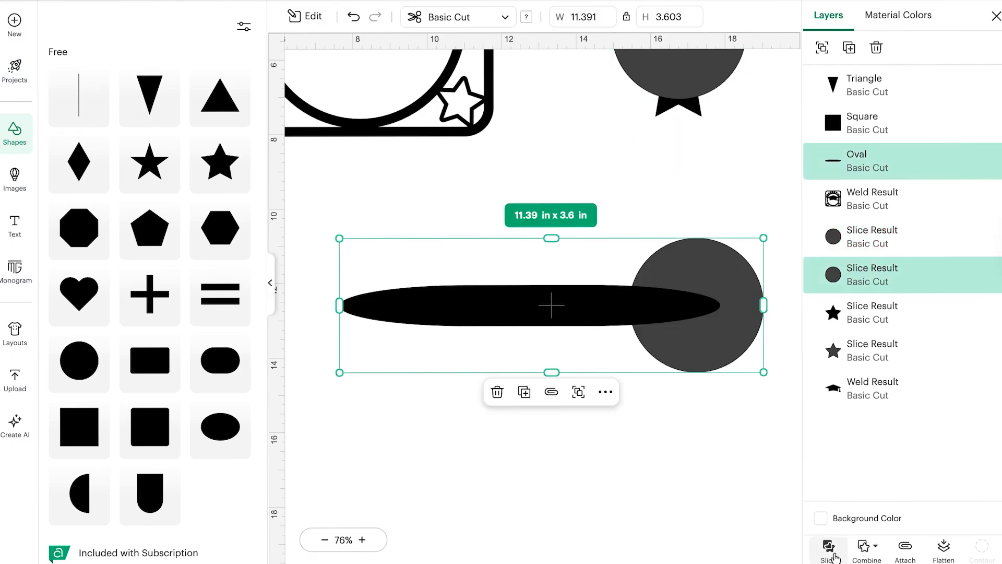
pyautogui.click(829, 548)
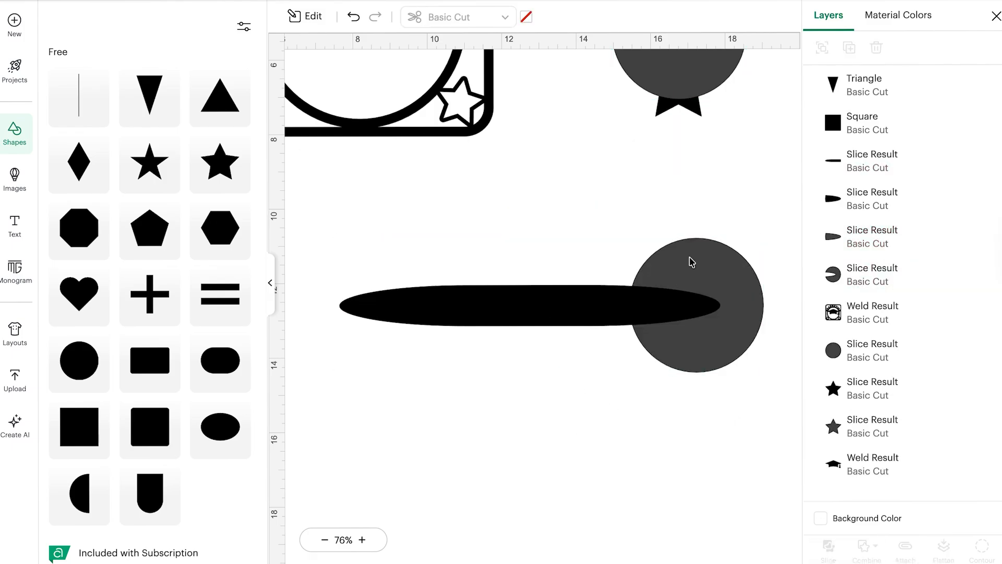
pyautogui.click(691, 262)
pyautogui.moveTo(548, 297); pyautogui.dragTo(505, 297)
pyautogui.moveTo(637, 218); pyautogui.dragTo(746, 412)
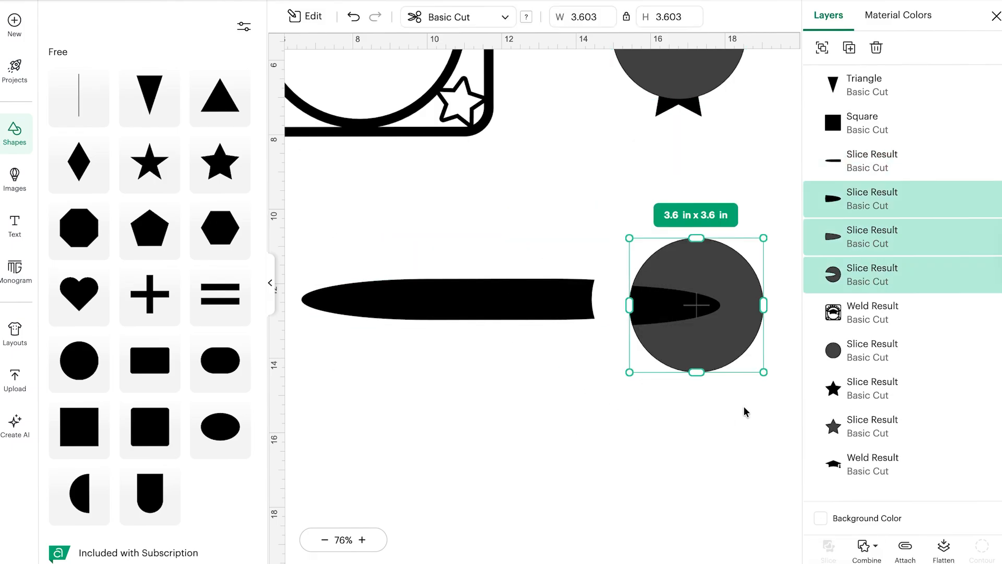
pyautogui.press('Delete')
# Place the spare gray circle over the bar's rounded left end and slice the two shapes
pyautogui.moveTo(480, 320); pyautogui.dragTo(639, 348)
pyautogui.moveTo(663, 96); pyautogui.dragTo(479, 365)
pyautogui.moveTo(477, 325); pyautogui.dragTo(461, 324)
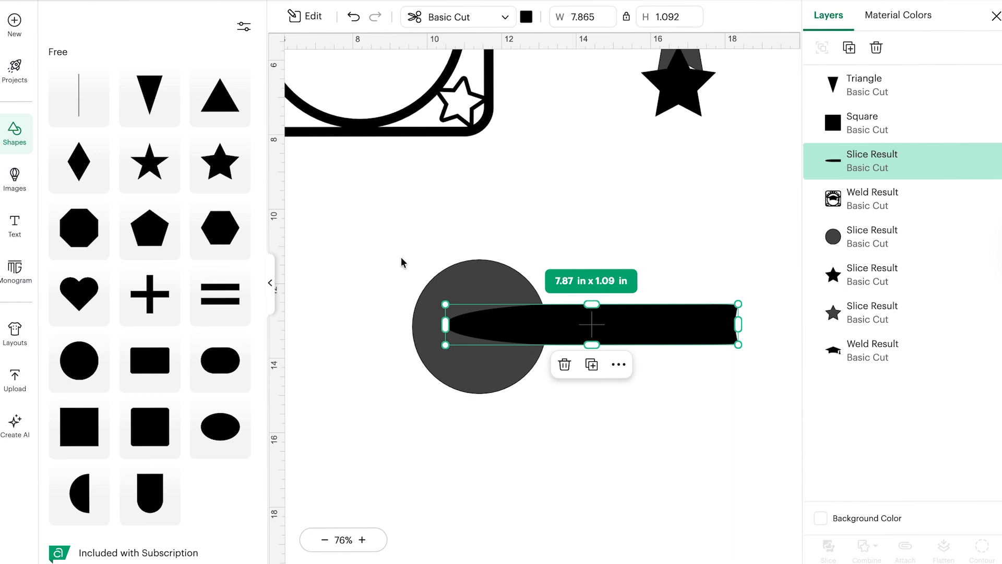
pyautogui.moveTo(394, 237); pyautogui.dragTo(597, 410)
pyautogui.click(829, 548)
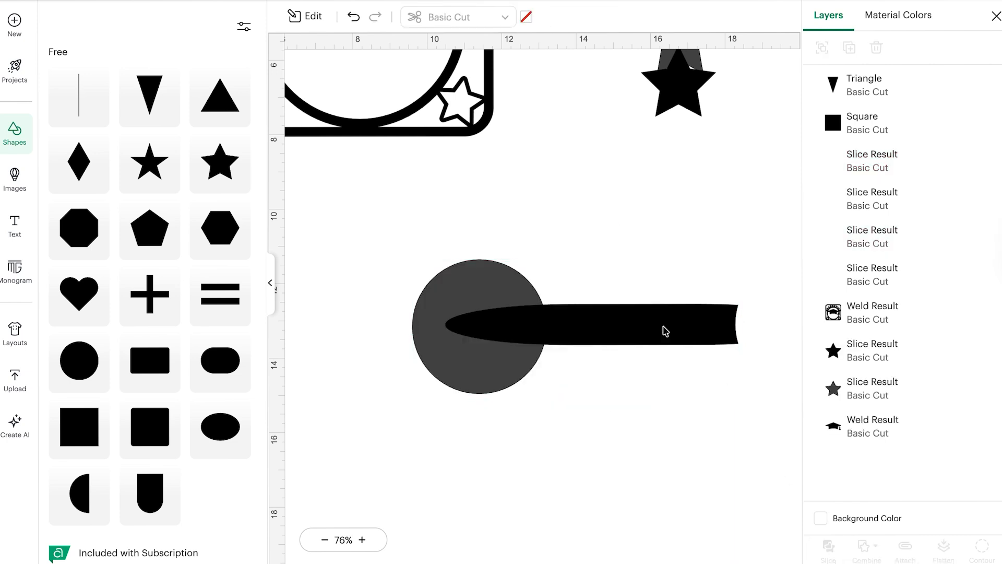
# Pull the bar away from the sliced circle, delete the leftover pieces and move the bar into open space
pyautogui.moveTo(662, 331); pyautogui.dragTo(669, 262)
pyautogui.moveTo(370, 233); pyautogui.dragTo(587, 437)
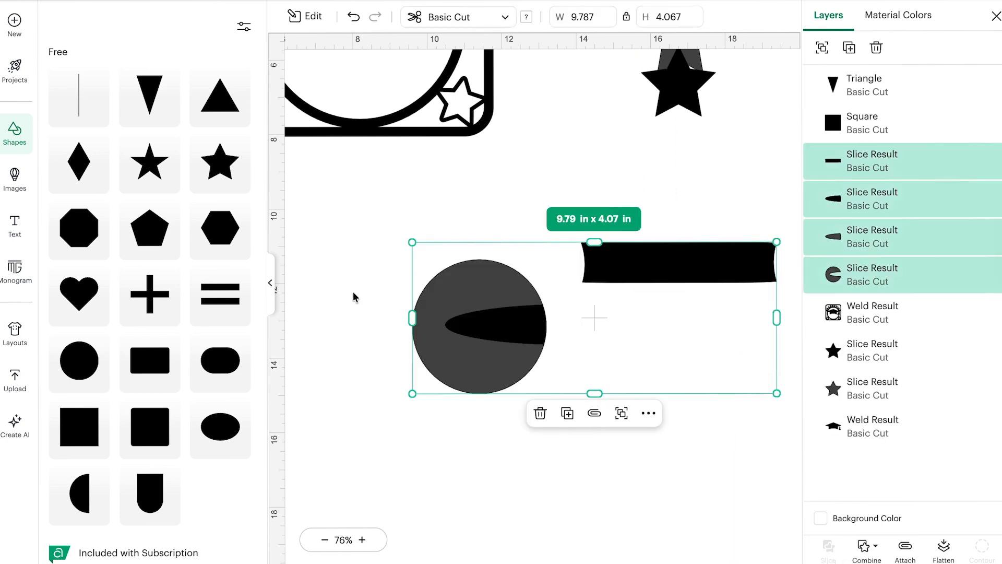
pyautogui.click(354, 292)
pyautogui.moveTo(390, 247); pyautogui.dragTo(487, 336)
pyautogui.press('Delete')
pyautogui.moveTo(617, 273); pyautogui.dragTo(507, 292)
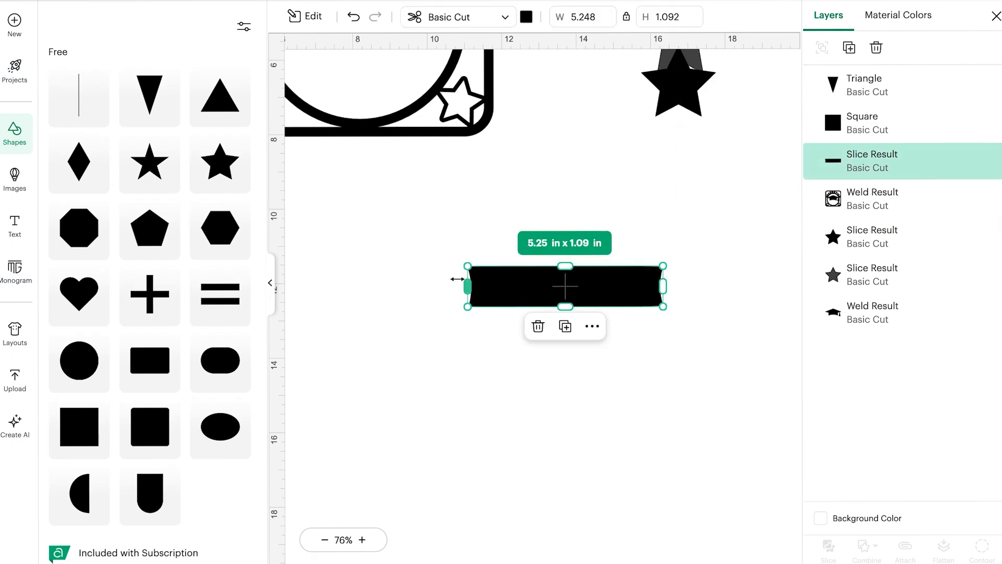
# Move the square clear of the triangle and flatten the concave-ended bar to about 0.6 in high
pyautogui.hscroll(-4, 457, 307)
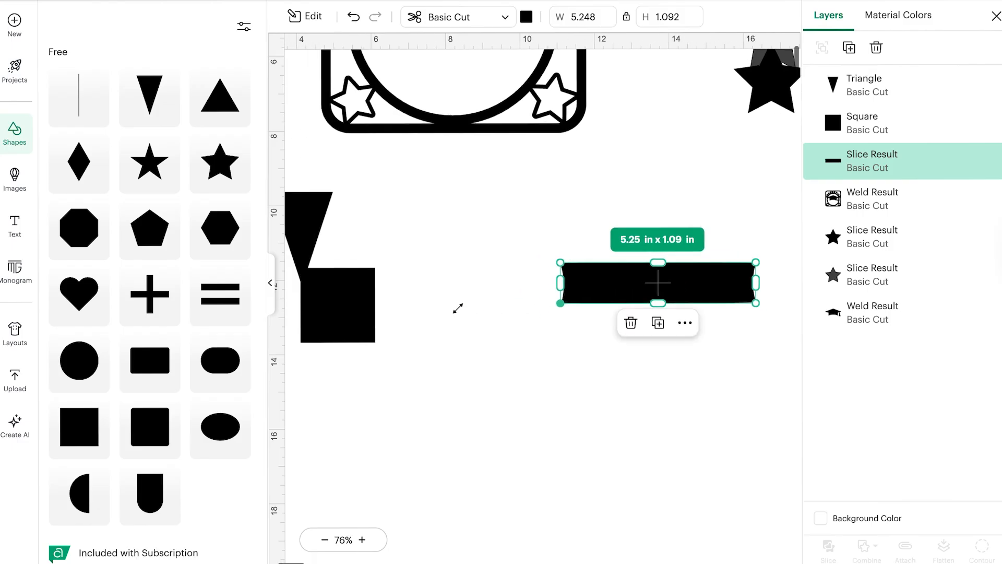
pyautogui.moveTo(341, 290); pyautogui.dragTo(398, 327)
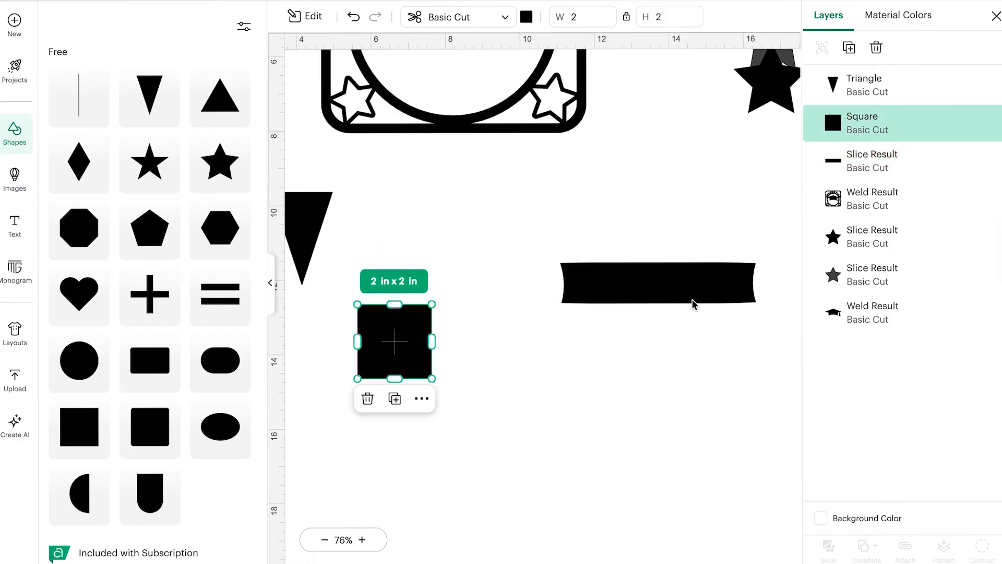
pyautogui.click(662, 288)
pyautogui.moveTo(657, 304); pyautogui.dragTo(658, 284)
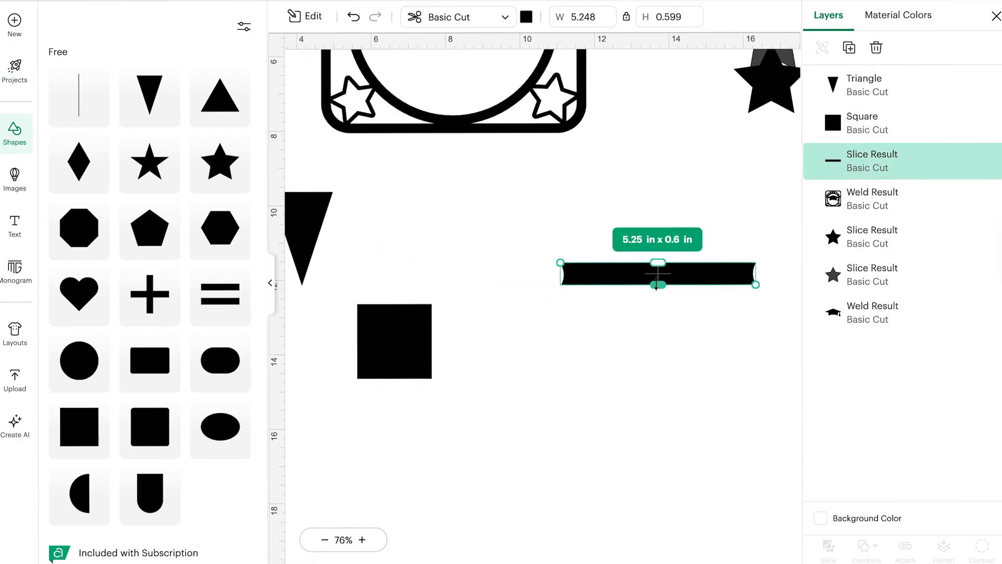
pyautogui.click(632, 363)
# Add a rounded-corner offset of 0.139 in around the flattened bar
pyautogui.click(631, 280)
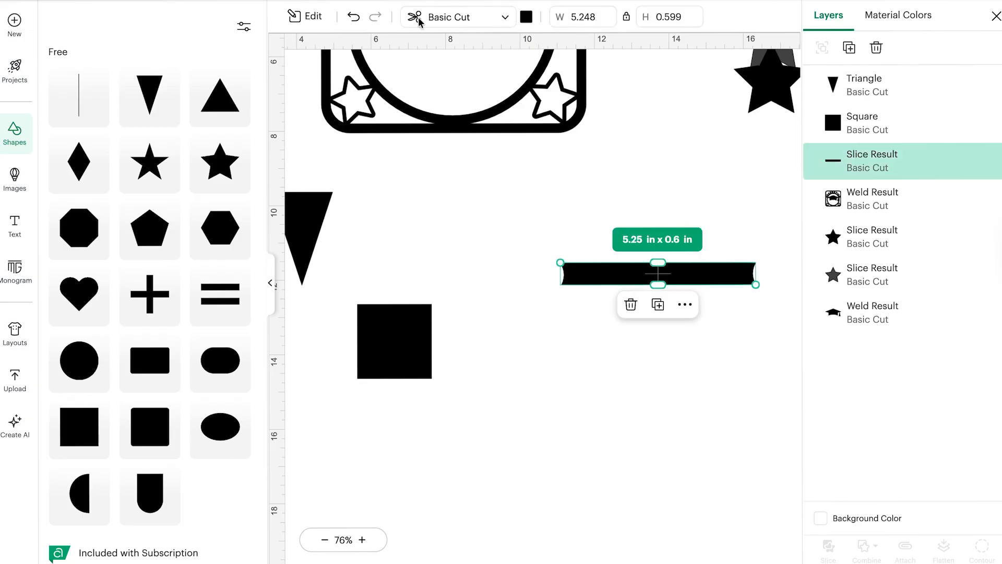
pyautogui.click(292, 15)
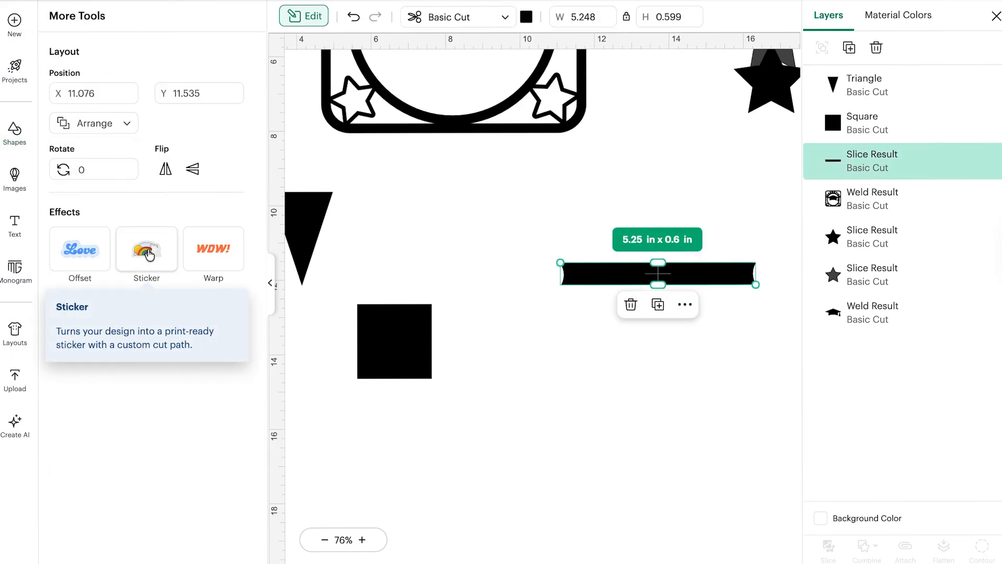
pyautogui.click(96, 254)
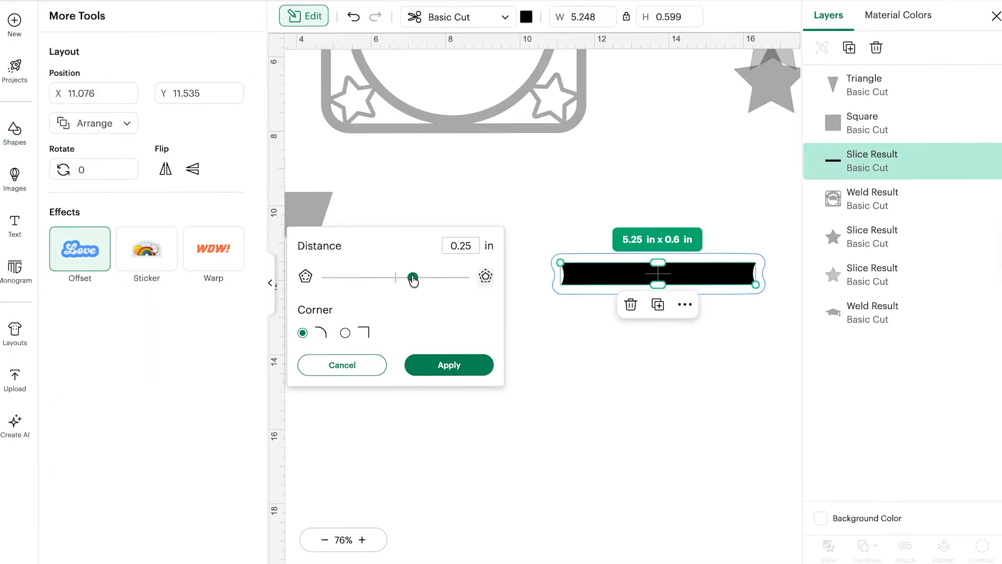
pyautogui.moveTo(413, 280); pyautogui.dragTo(404, 280)
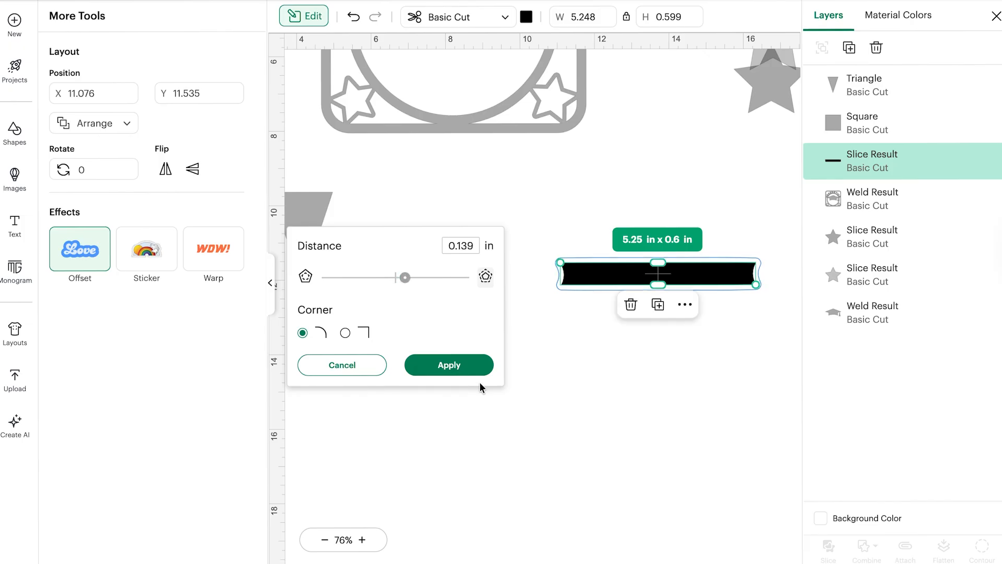
pyautogui.click(450, 366)
# Slice the bar with its offset, move both inner bars below the outline and shift the hollow outline left
pyautogui.moveTo(526, 243); pyautogui.dragTo(765, 326)
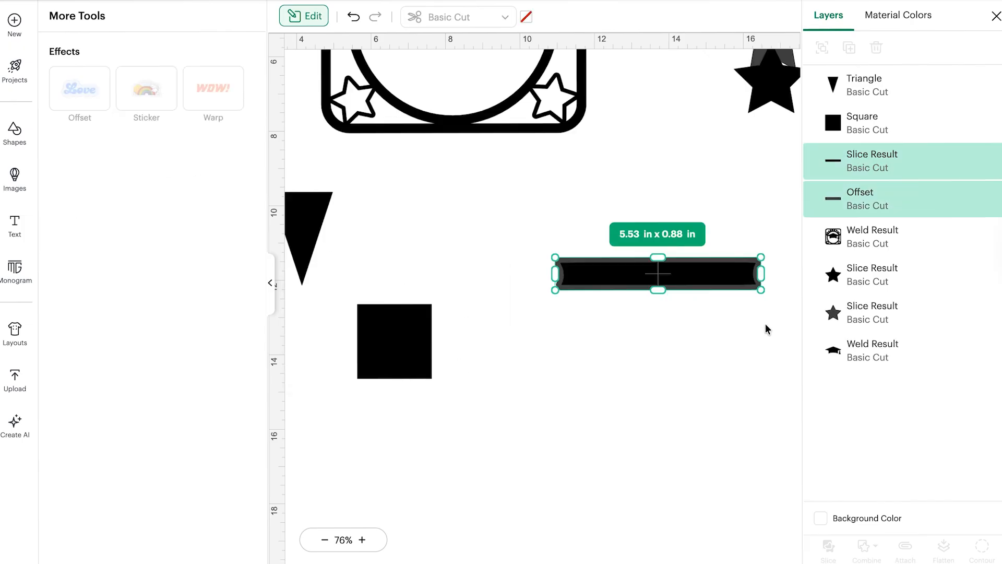
pyautogui.click(828, 546)
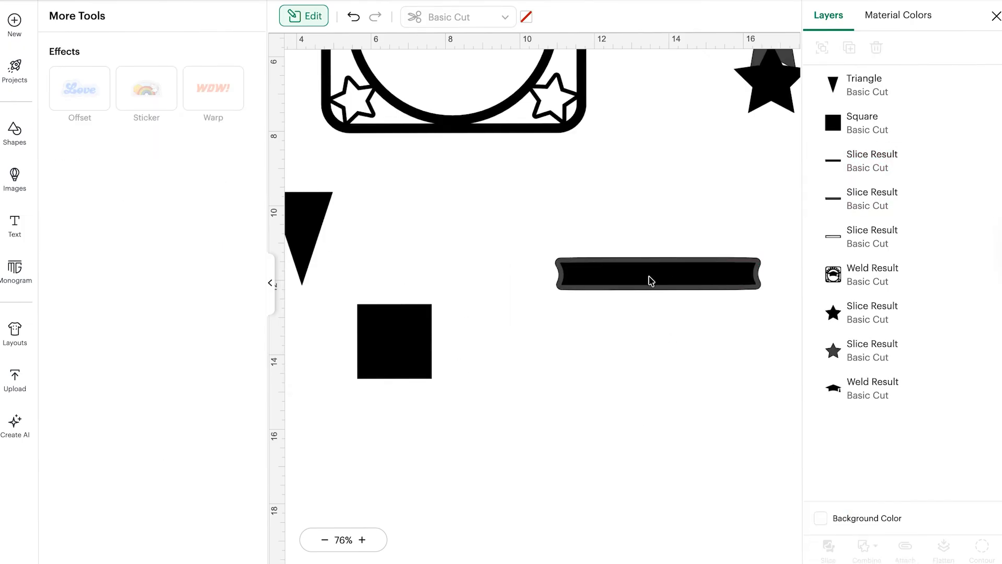
pyautogui.moveTo(651, 281); pyautogui.dragTo(654, 387)
pyautogui.moveTo(636, 278); pyautogui.dragTo(648, 454)
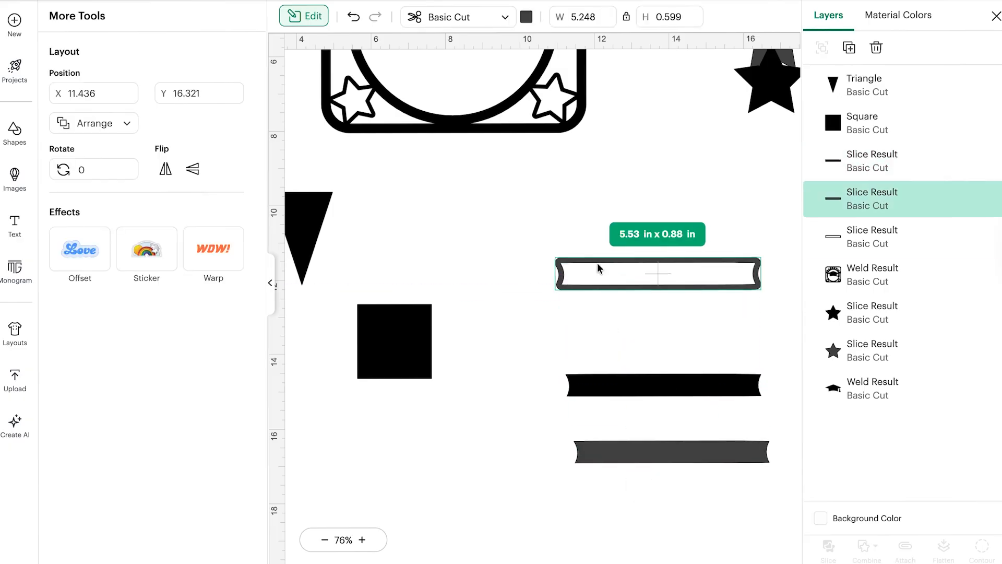
pyautogui.moveTo(598, 269); pyautogui.dragTo(544, 271)
# Narrow the square into a vertical band and place it across the middle of the hollow outline
pyautogui.moveTo(381, 356); pyautogui.dragTo(614, 297)
pyautogui.moveTo(592, 337); pyautogui.dragTo(601, 283)
pyautogui.click(512, 329)
pyautogui.click(532, 363)
pyautogui.click(501, 348)
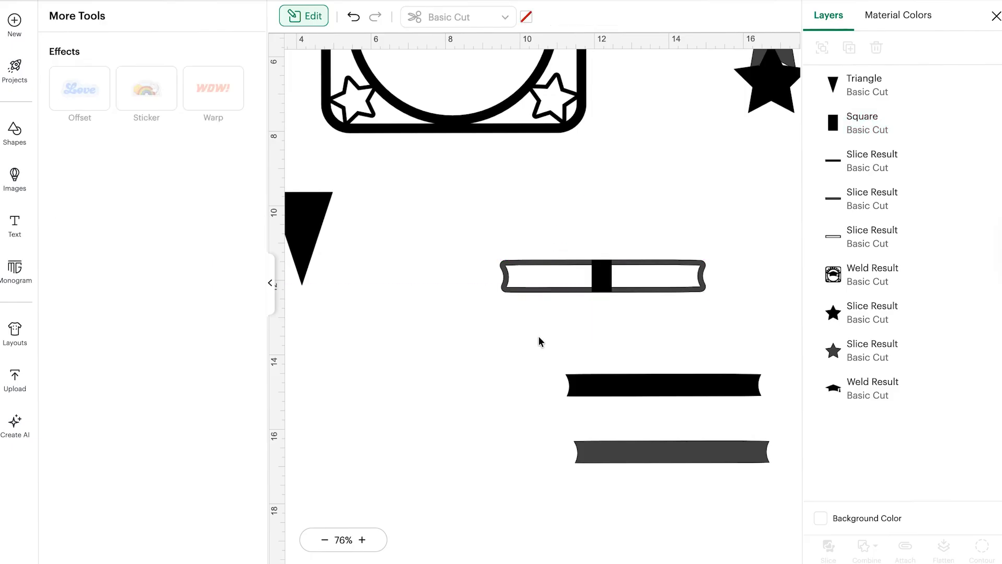
# Rotate the black bar to 297.33°, shrink it to about 1.96 × 0.53 in and attach it below the band as a ribbon tail
pyautogui.moveTo(539, 340); pyautogui.dragTo(705, 495)
pyautogui.click(359, 324)
pyautogui.moveTo(637, 384); pyautogui.dragTo(438, 384)
pyautogui.moveTo(347, 356); pyautogui.dragTo(418, 467)
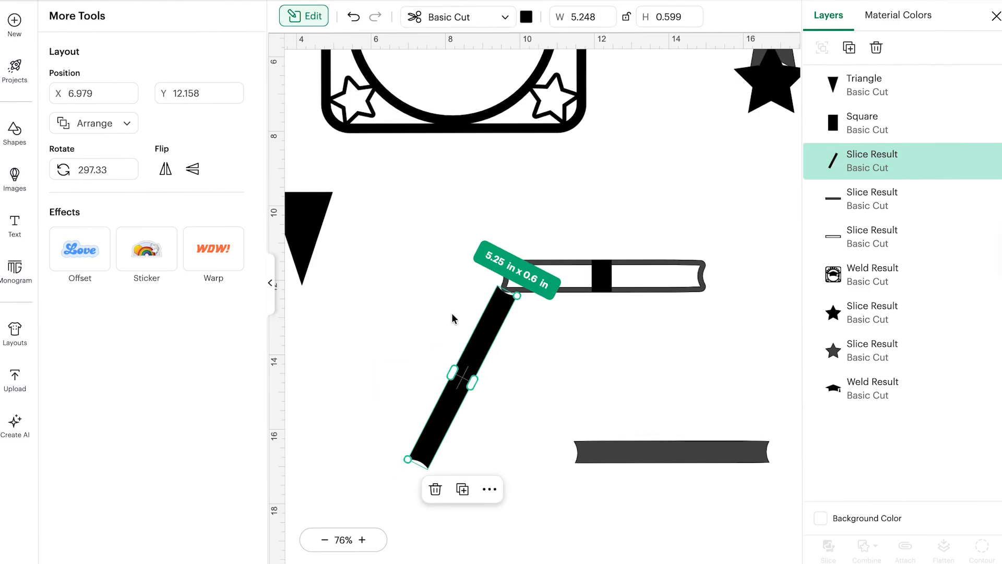
pyautogui.moveTo(403, 455); pyautogui.dragTo(553, 347)
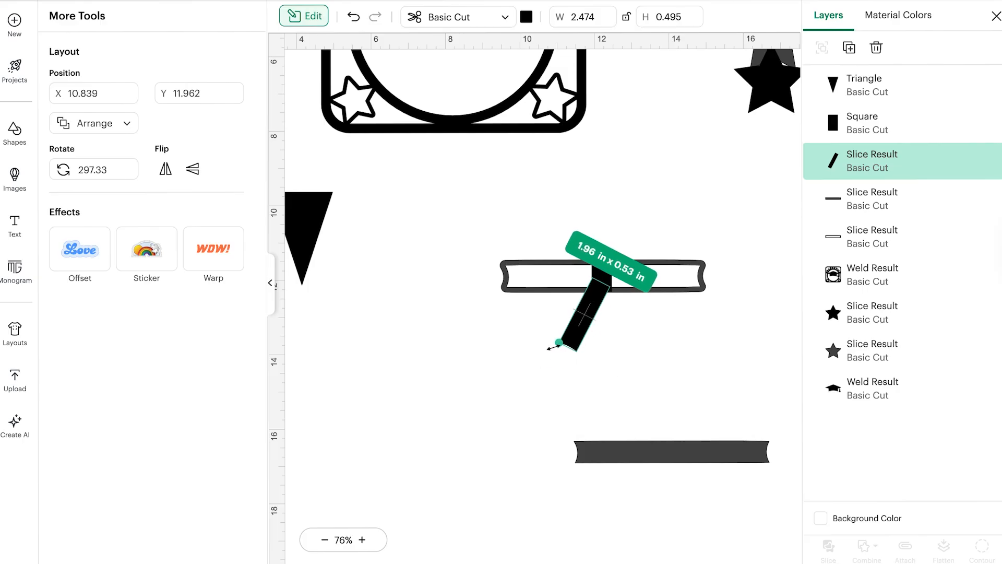
# Rotate the triangle to 211.29° and place its tip over the lower end of the ribbon tail
pyautogui.moveTo(308, 219); pyautogui.dragTo(456, 421)
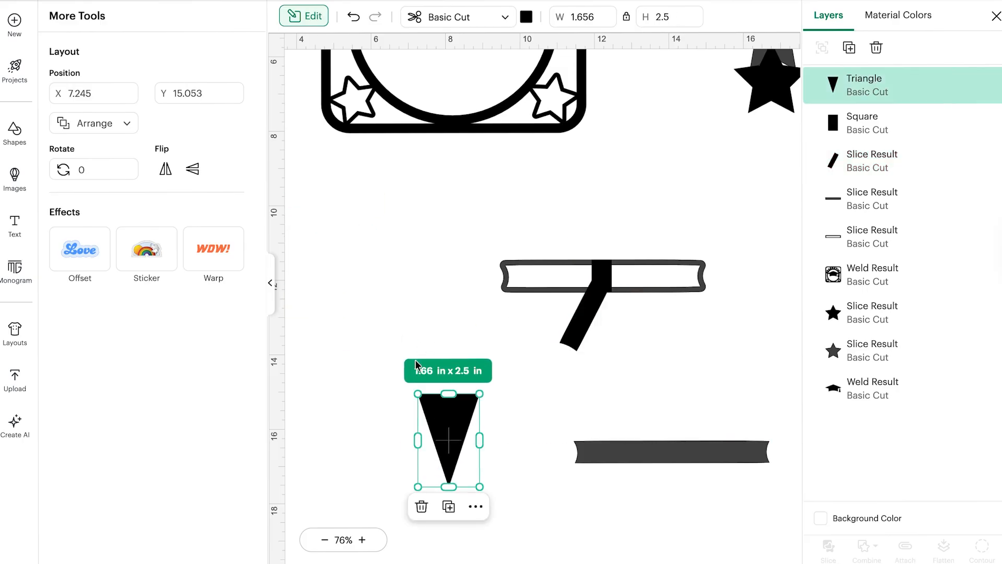
pyautogui.moveTo(403, 389); pyautogui.dragTo(540, 387)
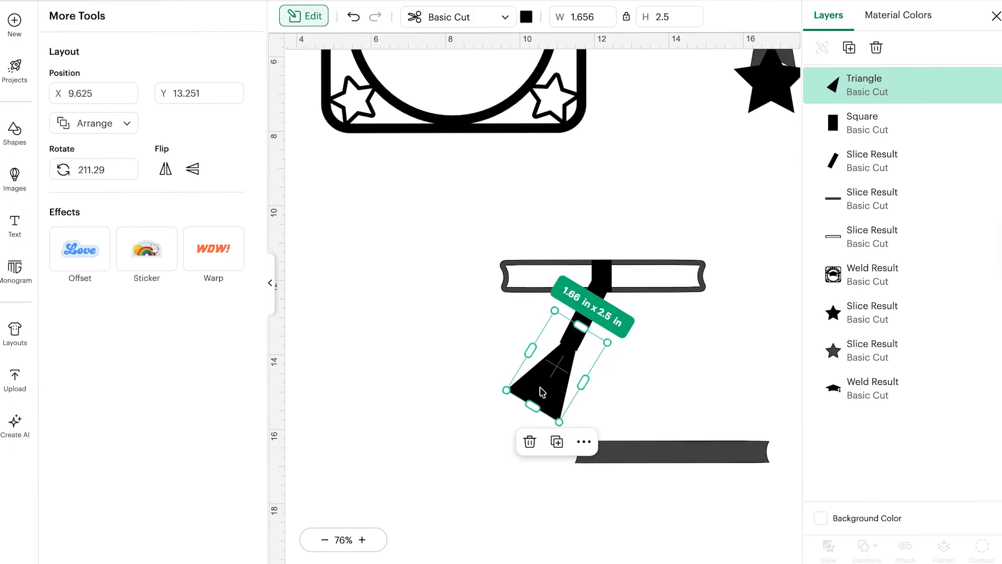
pyautogui.click(459, 349)
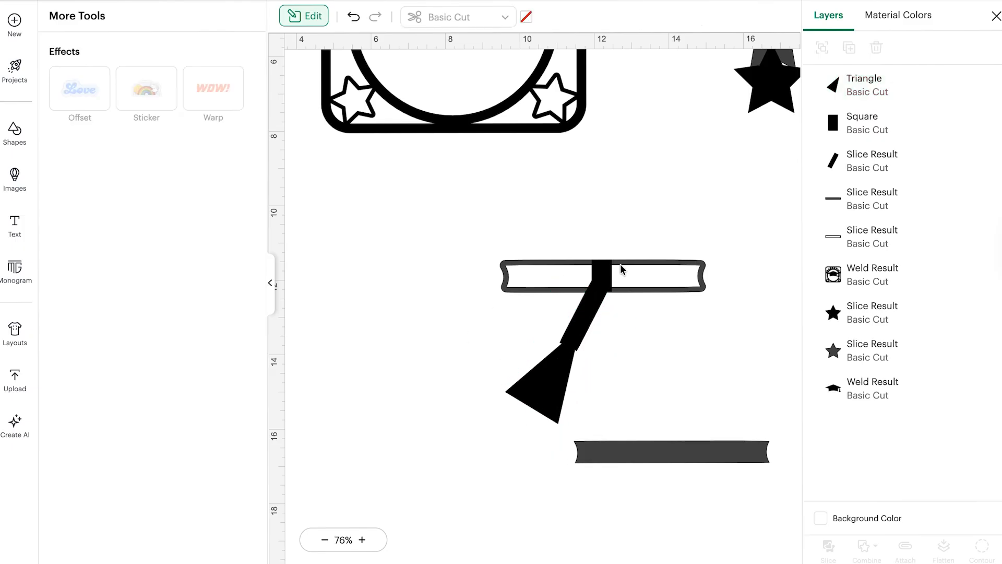
pyautogui.click(599, 272)
pyautogui.click(577, 273)
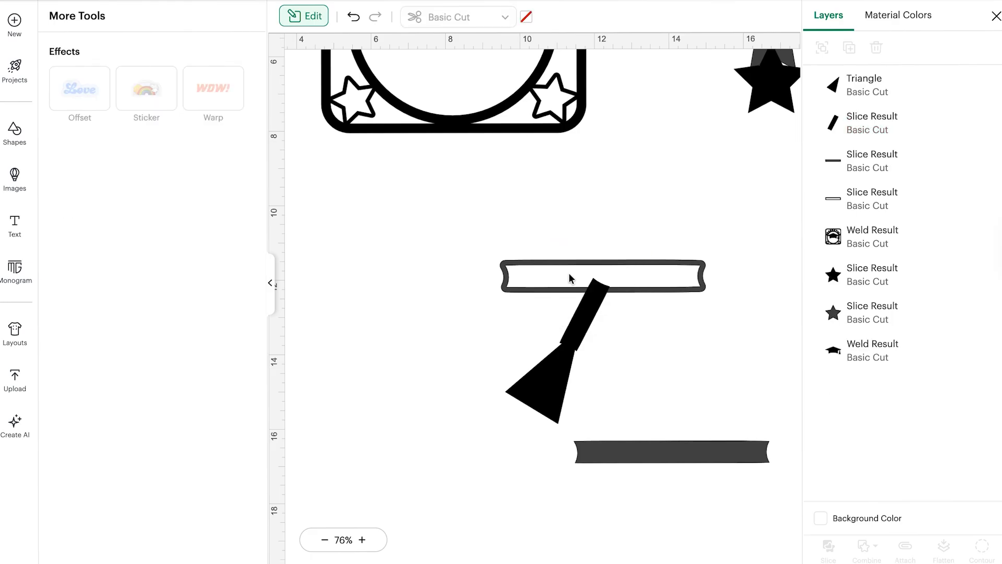
pyautogui.click(354, 17)
# Move the hollow outline and its band up, and slice the ribbon tail with the overlapping triangle
pyautogui.moveTo(529, 271); pyautogui.dragTo(529, 200)
pyautogui.click(485, 282)
pyautogui.moveTo(485, 281); pyautogui.dragTo(704, 451)
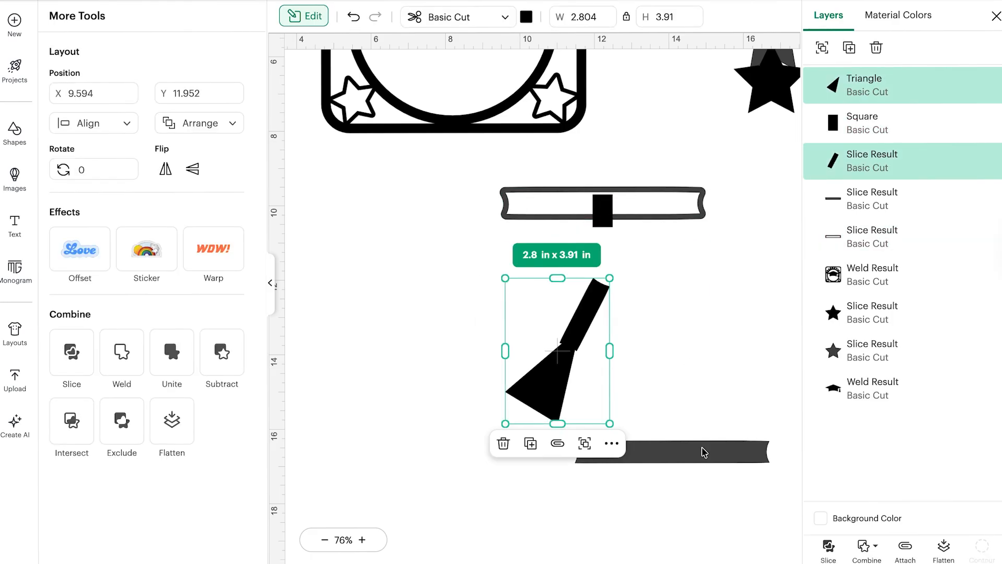
pyautogui.click(829, 545)
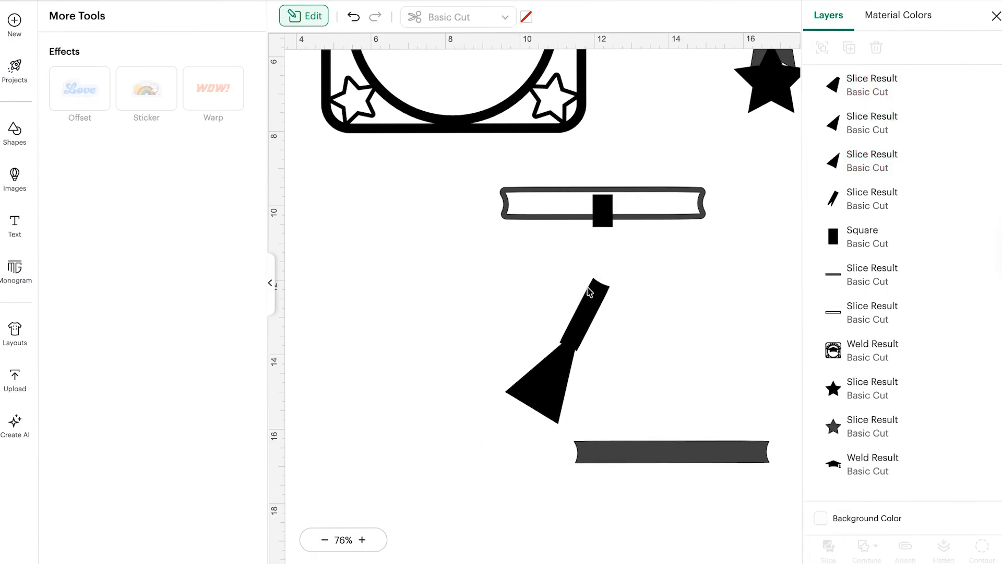
# Pull the notched ribbon tail aside and delete the leftover triangle pieces
pyautogui.moveTo(590, 292); pyautogui.dragTo(629, 289)
pyautogui.moveTo(530, 313); pyautogui.dragTo(553, 401)
pyautogui.press('Delete')
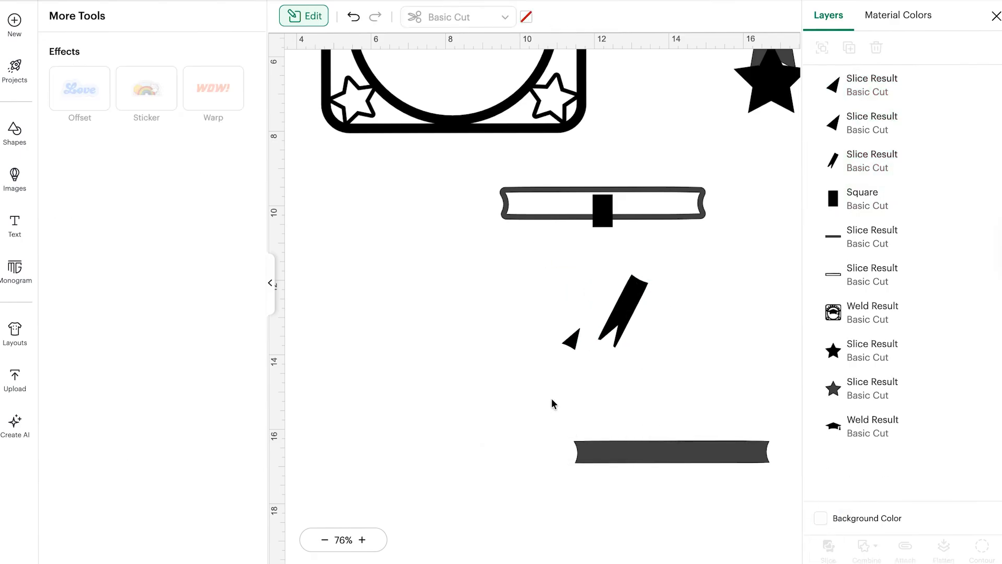
pyautogui.click(570, 339)
pyautogui.press('Delete')
pyautogui.click(572, 340)
pyautogui.press('Delete')
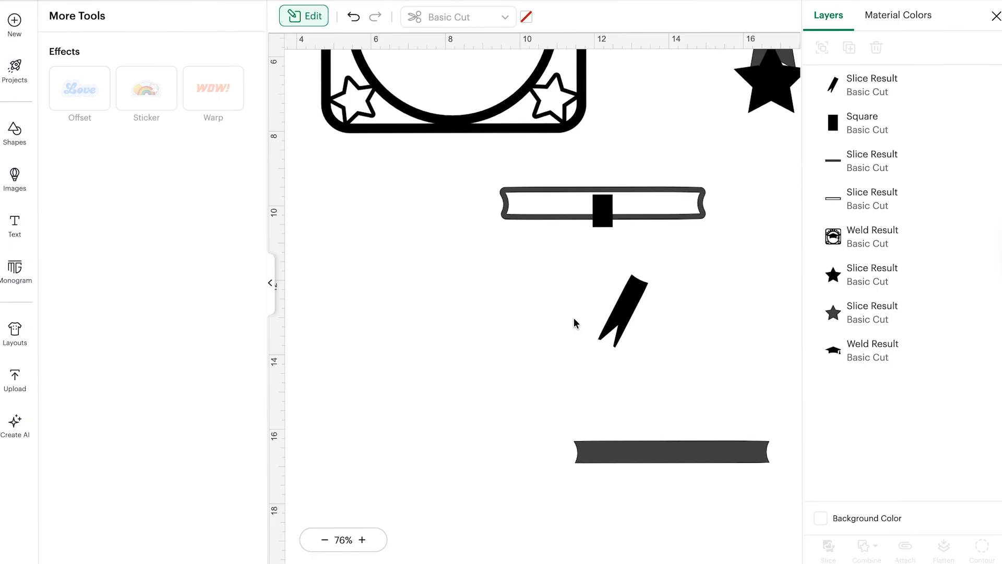
# Realign the hollow outline with the vertical band and place the notched ribbon tail at the band's lower end
pyautogui.moveTo(577, 198); pyautogui.dragTo(576, 206)
pyautogui.click(628, 313)
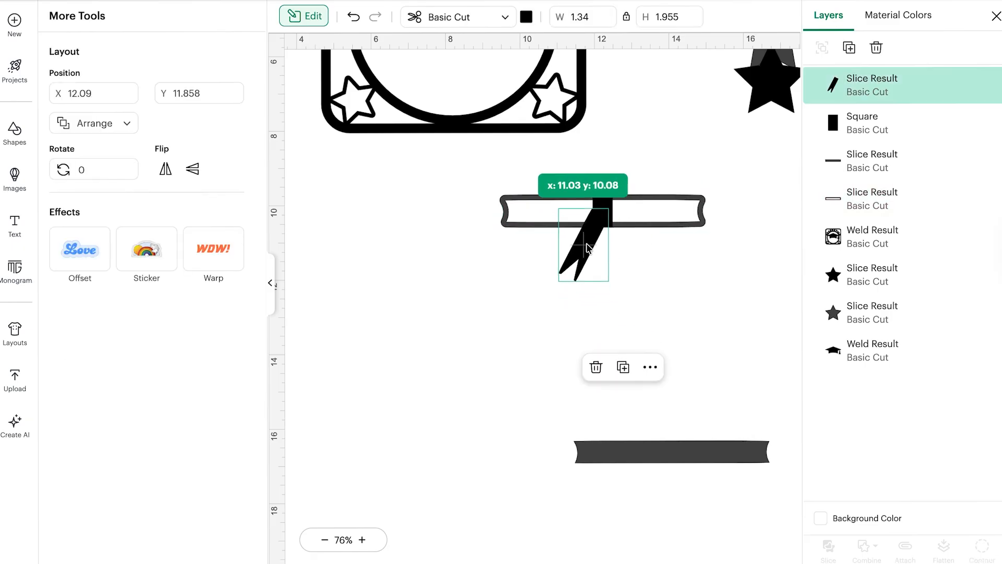
pyautogui.moveTo(586, 246); pyautogui.dragTo(589, 248)
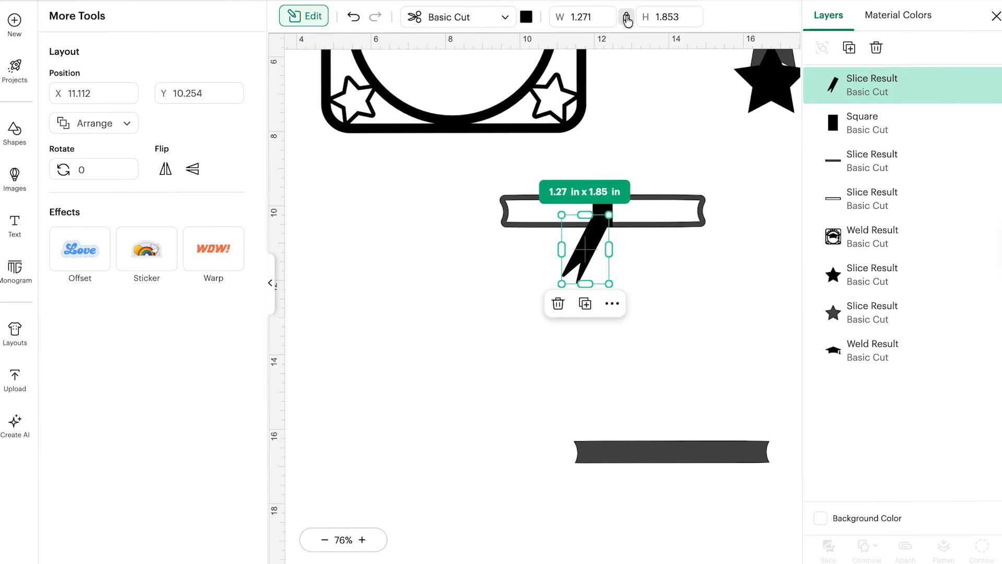
# Resize the notched ribbon tail to about 1.34 × 1.79 in with unlocked proportions and duplicate it
pyautogui.moveTo(609, 215); pyautogui.dragTo(615, 230)
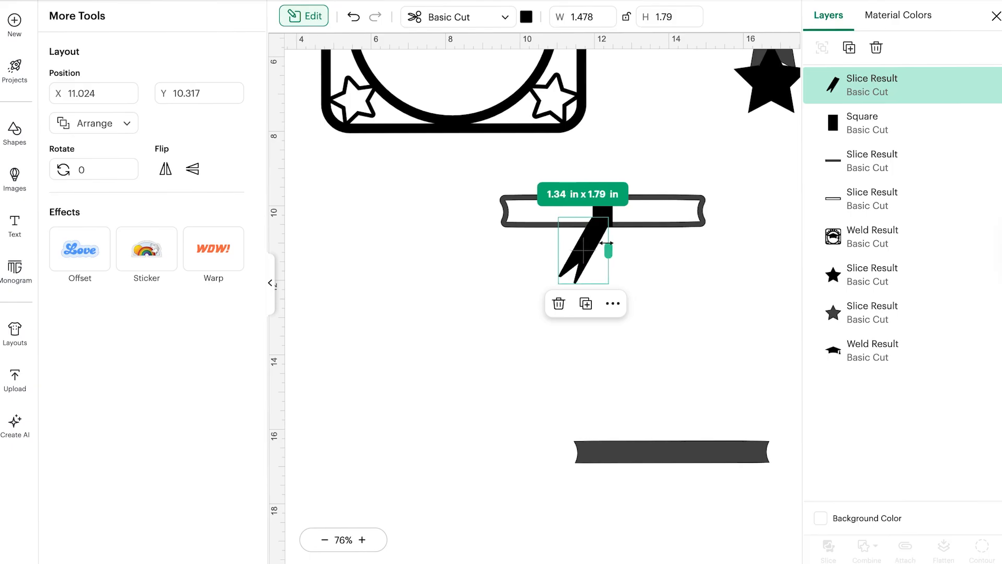
pyautogui.click(849, 48)
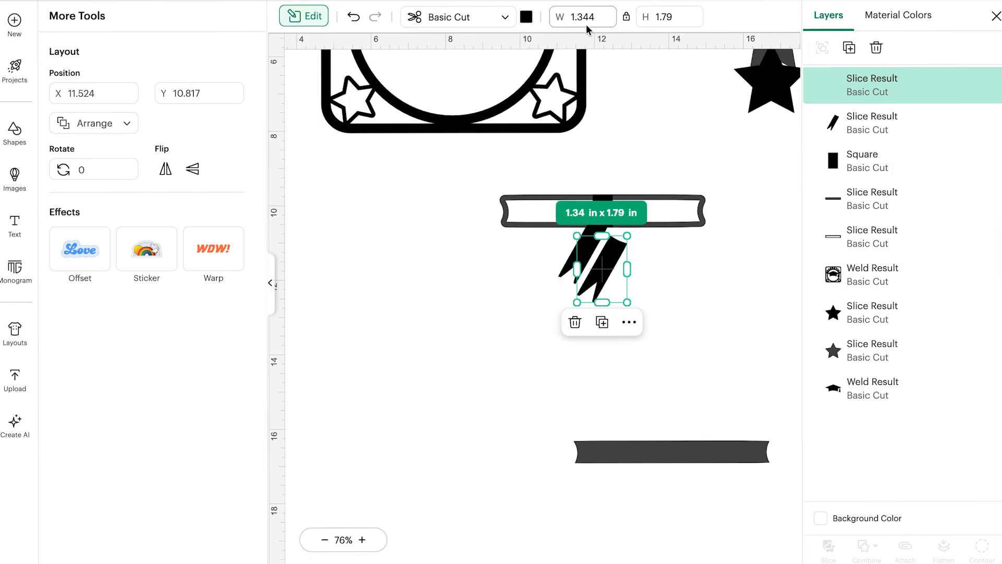
# Flip the duplicated ribbon tail horizontally, place it opposite the first tail under the band, and shrink it to about 1.11 × 1.48 in
pyautogui.click(189, 174)
pyautogui.click(192, 169)
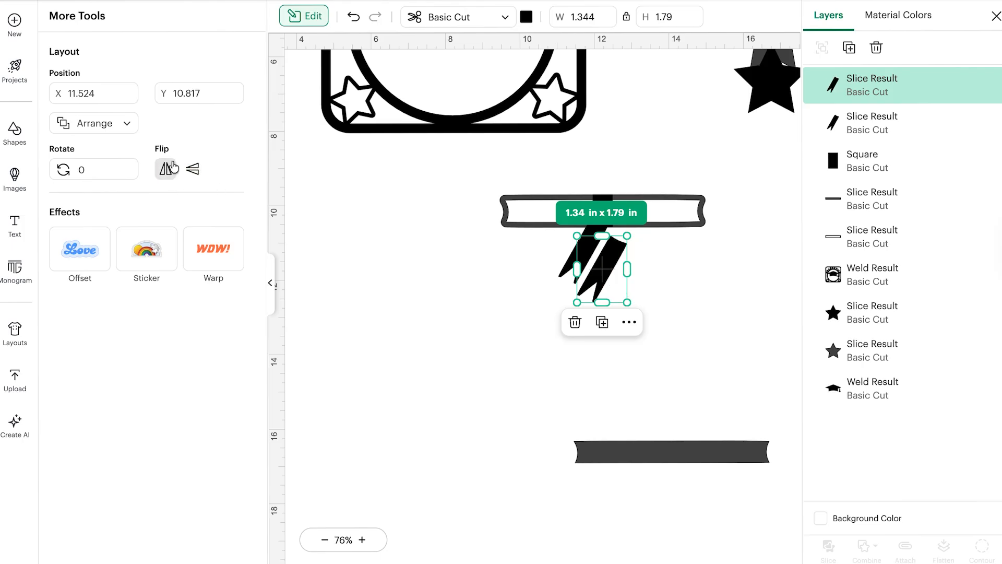
pyautogui.click(166, 169)
pyautogui.moveTo(611, 256)
pyautogui.mouseDown()
pyautogui.moveTo(595, 257)
pyautogui.moveTo(620, 248)
pyautogui.mouseUp()
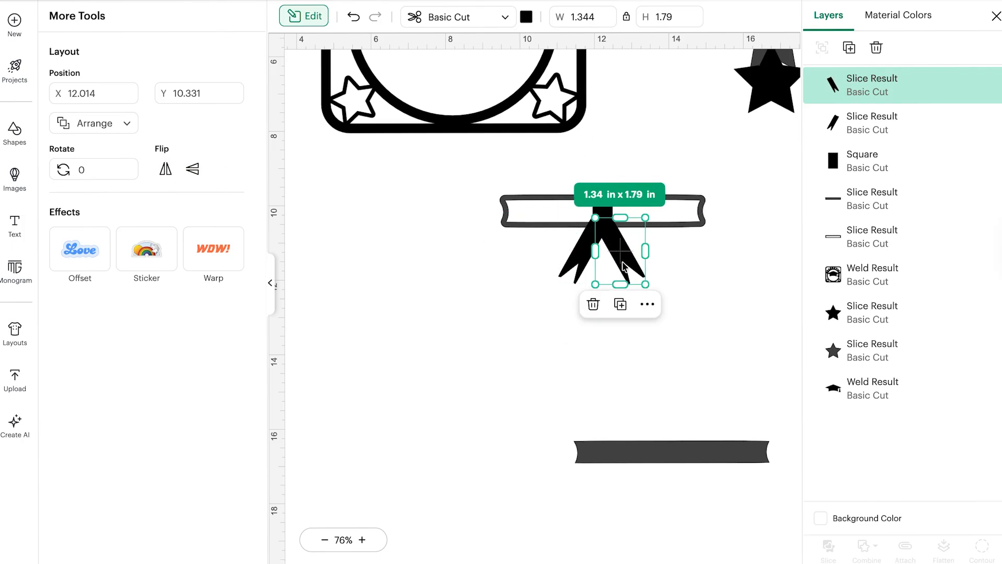
pyautogui.moveTo(645, 283); pyautogui.dragTo(636, 272)
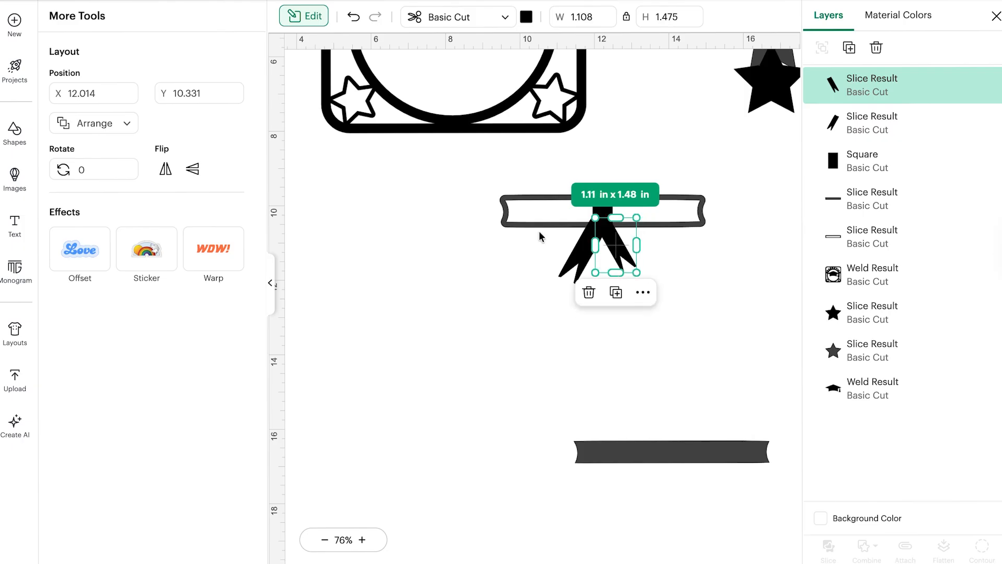
# Shift the original ribbon tail slightly inward and size it to match its mirrored copy
pyautogui.click(450, 188)
pyautogui.moveTo(596, 236); pyautogui.dragTo(599, 237)
pyautogui.click(493, 234)
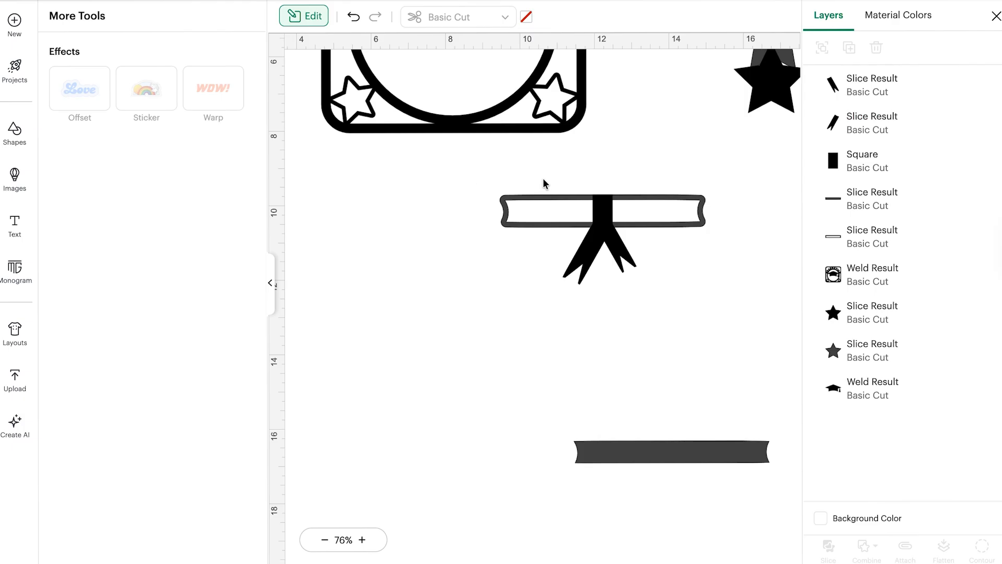
pyautogui.click(600, 245)
# Select the hollow scroll outline, the band and both ribbon tails, and weld them into one diploma shape
pyautogui.click(443, 163)
pyautogui.moveTo(443, 163); pyautogui.dragTo(718, 286)
pyautogui.click(866, 548)
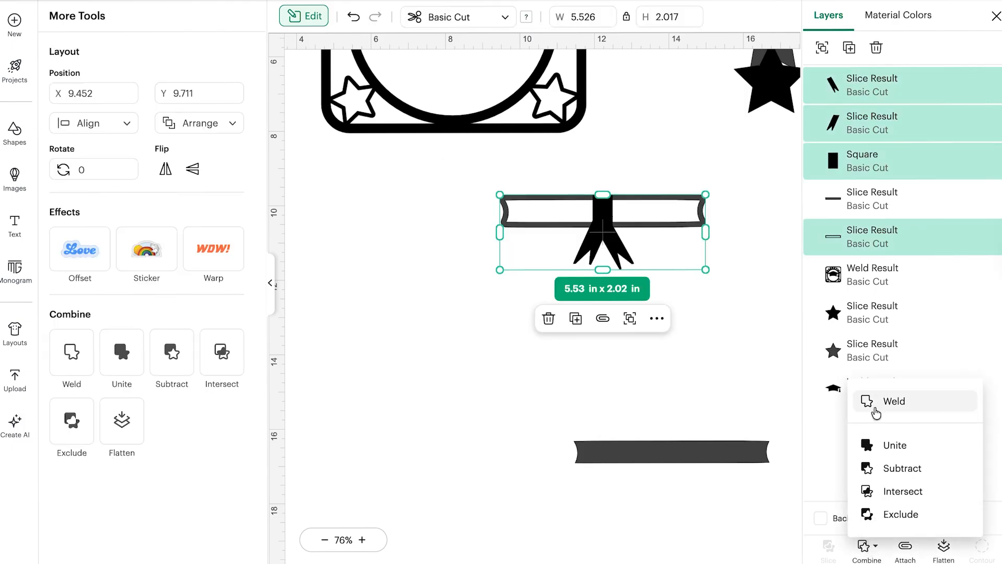
pyautogui.click(875, 406)
# Shrink the diploma scroll to about 3.93 × 1.44 in and tilt it clockwise inside the circle below the cap
pyautogui.scroll(4, 392, 313)
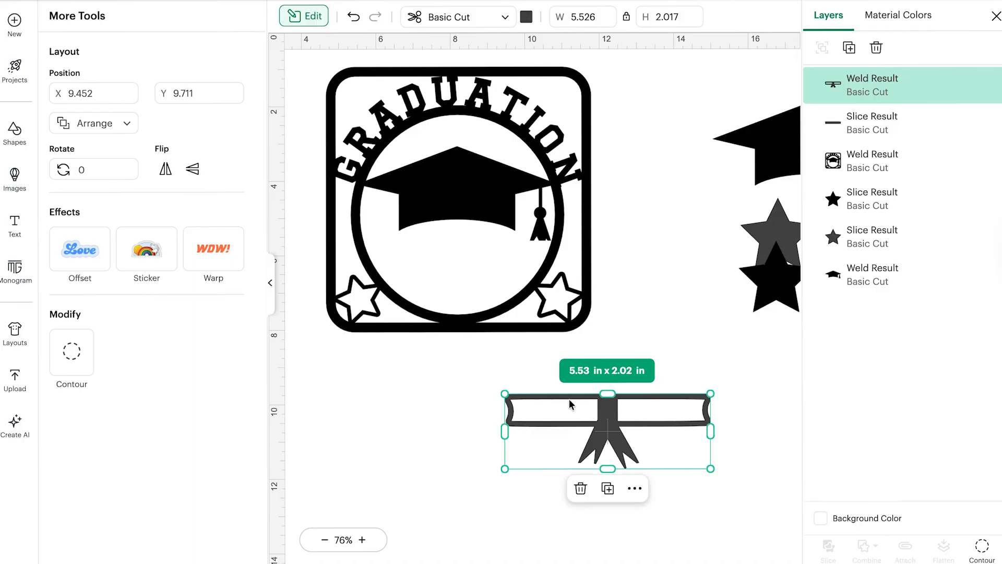
pyautogui.moveTo(717, 465); pyautogui.dragTo(677, 457)
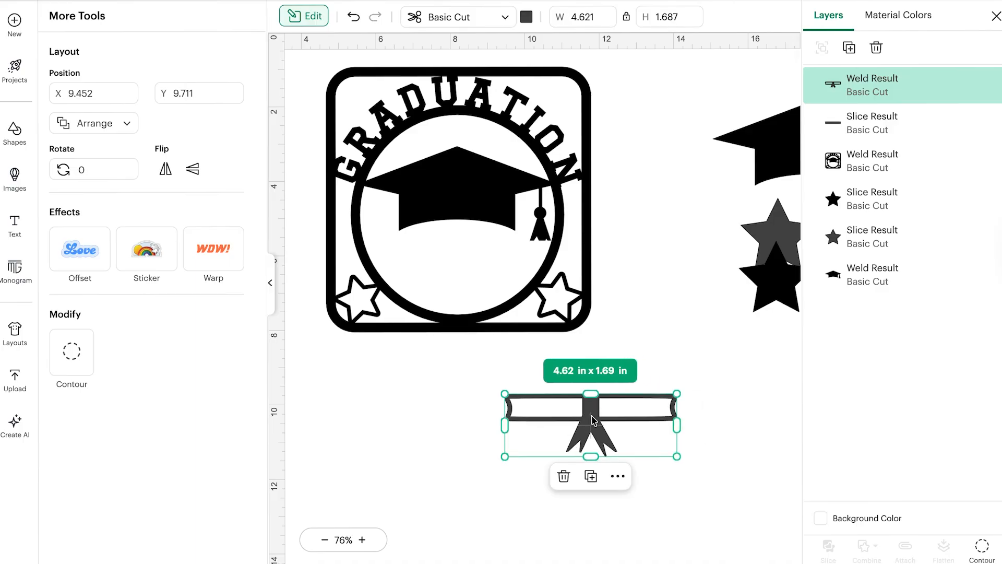
pyautogui.moveTo(594, 420); pyautogui.dragTo(458, 269)
pyautogui.moveTo(554, 251); pyautogui.dragTo(518, 253)
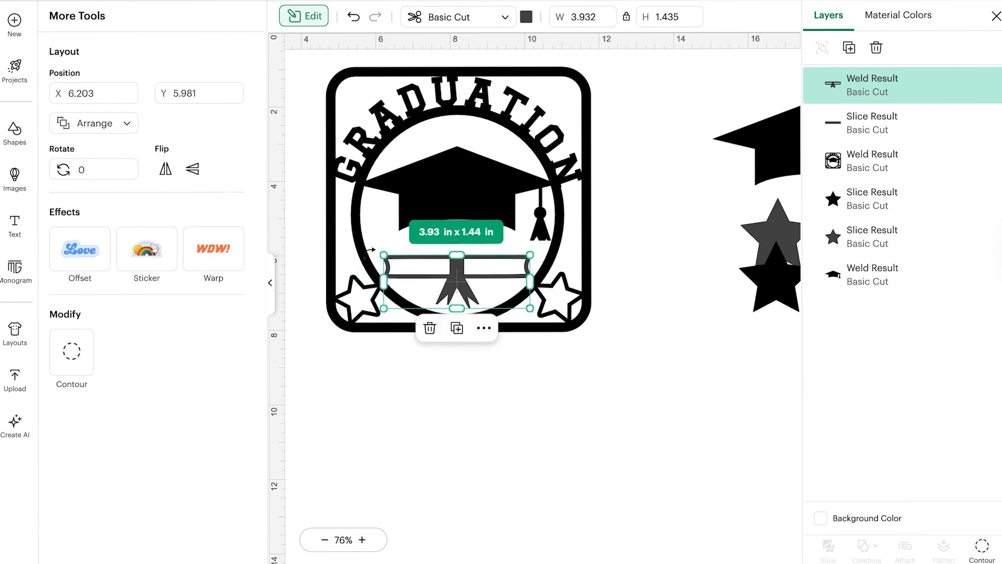
pyautogui.moveTo(371, 246); pyautogui.dragTo(395, 213)
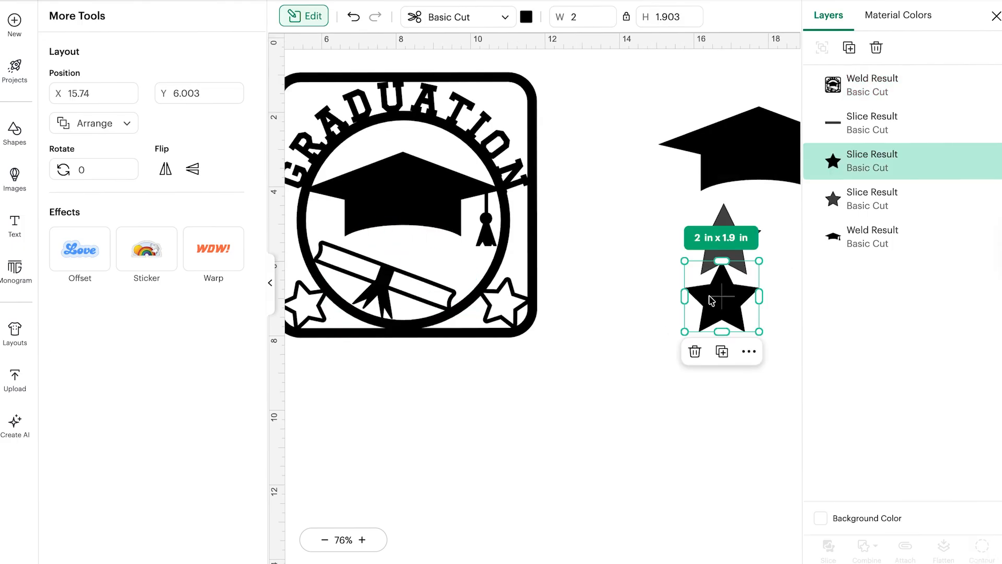
# Move the black star away from the gray one and apply a rounded-corner offset around it
pyautogui.moveTo(711, 299); pyautogui.dragTo(684, 348)
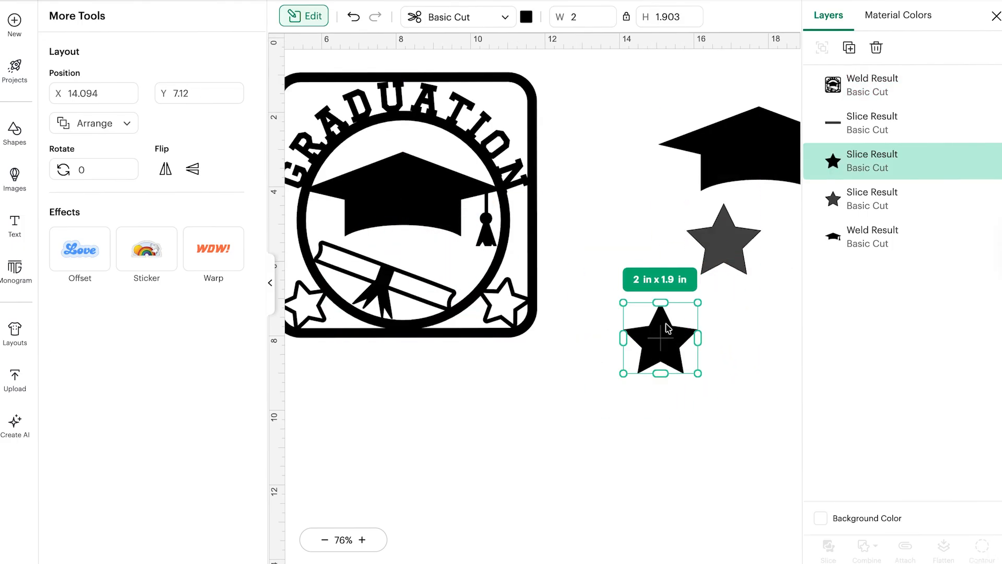
pyautogui.click(88, 229)
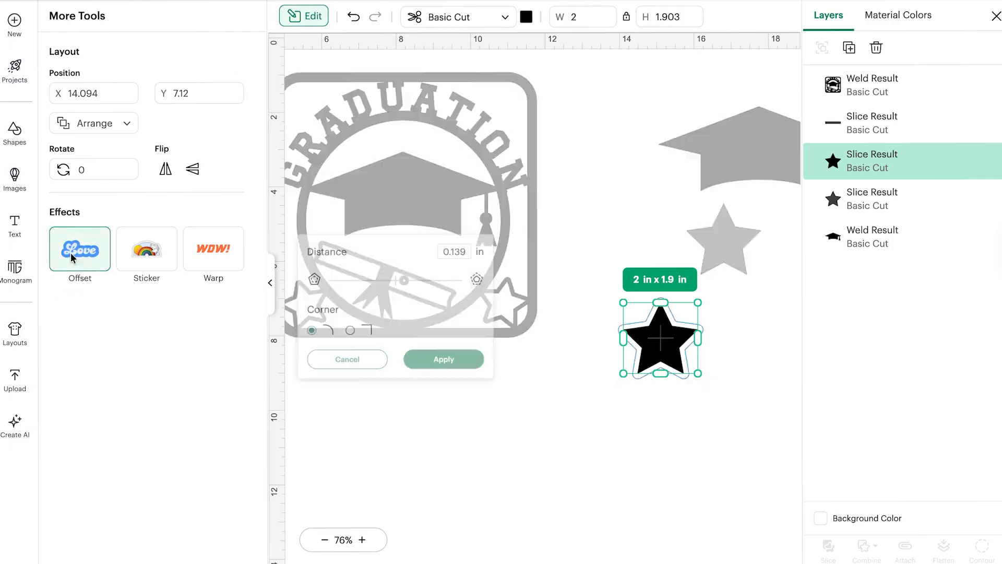
pyautogui.moveTo(407, 279); pyautogui.dragTo(405, 278)
pyautogui.click(416, 364)
pyautogui.click(577, 304)
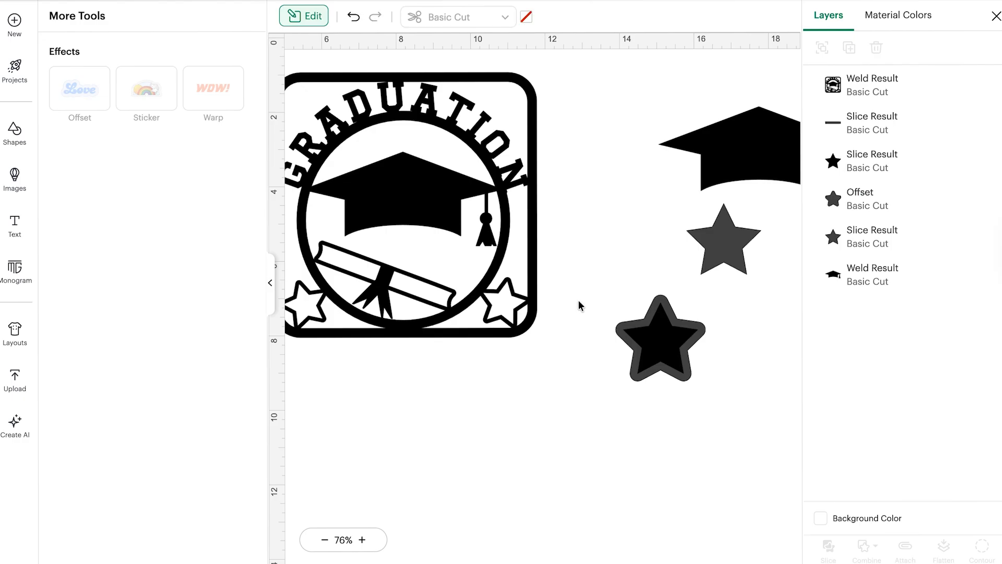
# Slice the black star with its offset and pull the solid star pieces off the hollow outline
pyautogui.moveTo(585, 293); pyautogui.dragTo(699, 365)
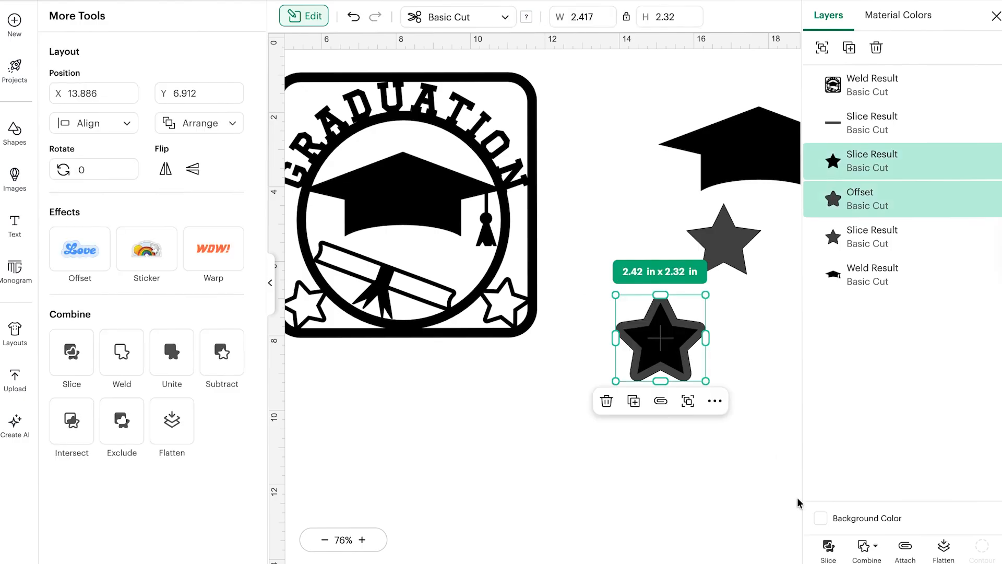
pyautogui.click(834, 545)
pyautogui.moveTo(672, 331); pyautogui.dragTo(754, 473)
# Scale the hollow star to about 1 × 0.96 in, tilt it, and place it above the scroll inside the circle
pyautogui.click(647, 326)
pyautogui.moveTo(706, 380); pyautogui.dragTo(449, 267)
pyautogui.click(887, 237)
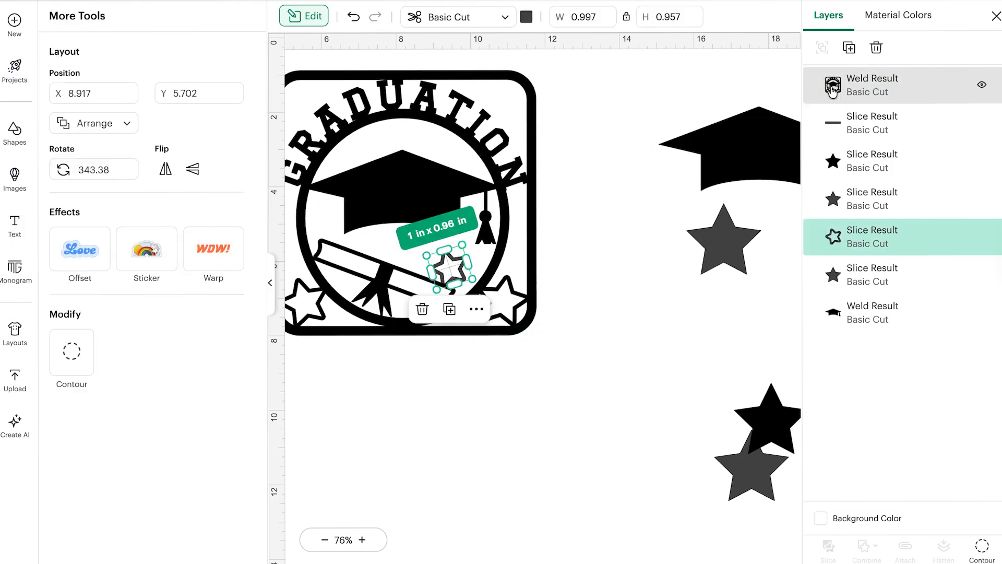
# Duplicate the small hollow star, keep the copy beside the first, and send the welded graduation design to the bottom of the layer order
pyautogui.click(849, 47)
pyautogui.moveTo(510, 276); pyautogui.dragTo(798, 246)
pyautogui.moveTo(674, 256); pyautogui.dragTo(444, 313)
pyautogui.rightClick(444, 314)
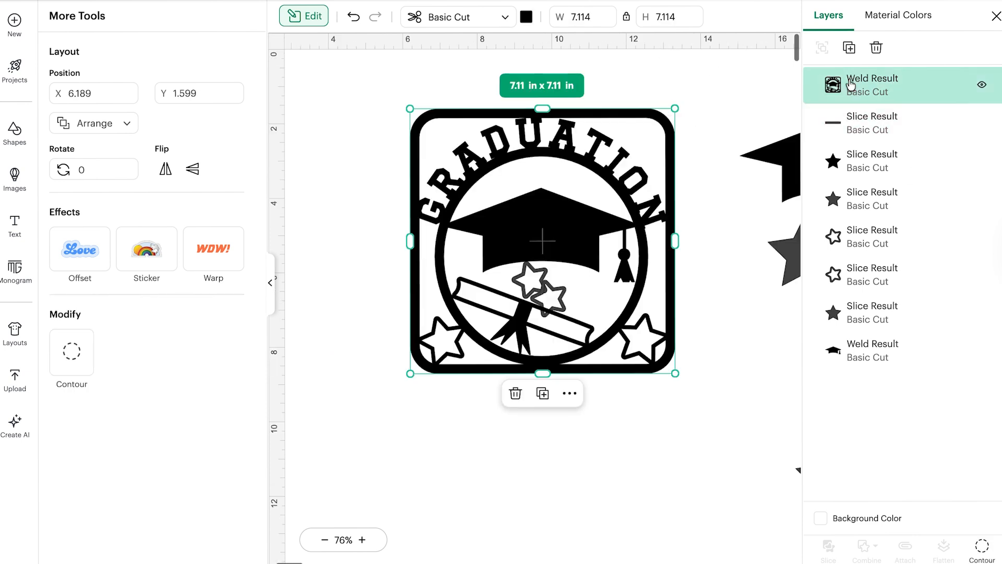
pyautogui.moveTo(831, 82); pyautogui.dragTo(832, 346)
# Place one hollow star at the scroll's right end and duplicate the other to form a three-star cluster above the scroll
pyautogui.click(549, 296)
pyautogui.moveTo(549, 296); pyautogui.dragTo(621, 319)
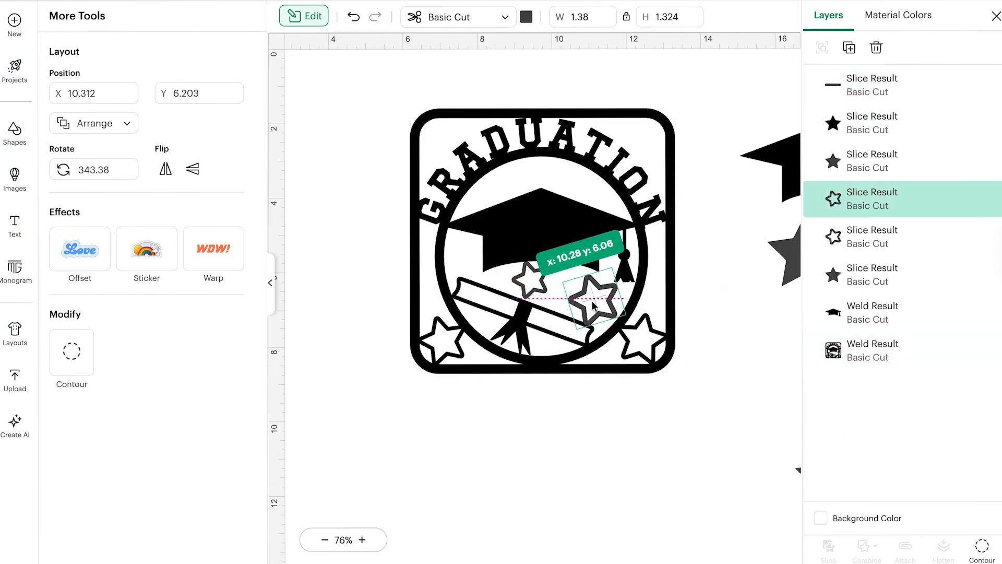
pyautogui.click(529, 279)
pyautogui.hotkey('ctrl', 'd')
pyautogui.moveTo(574, 285); pyautogui.dragTo(544, 291)
# Weld the three hollow stars to the graduation design and move the spare graduation cap onto the design's cap
pyautogui.click(416, 162)
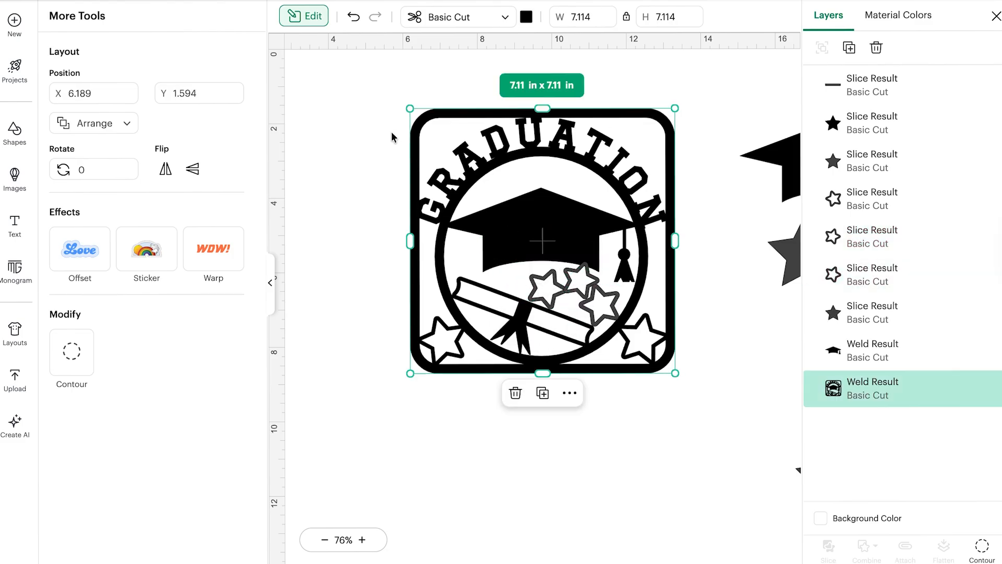
pyautogui.moveTo(352, 64); pyautogui.dragTo(682, 377)
pyautogui.click(864, 547)
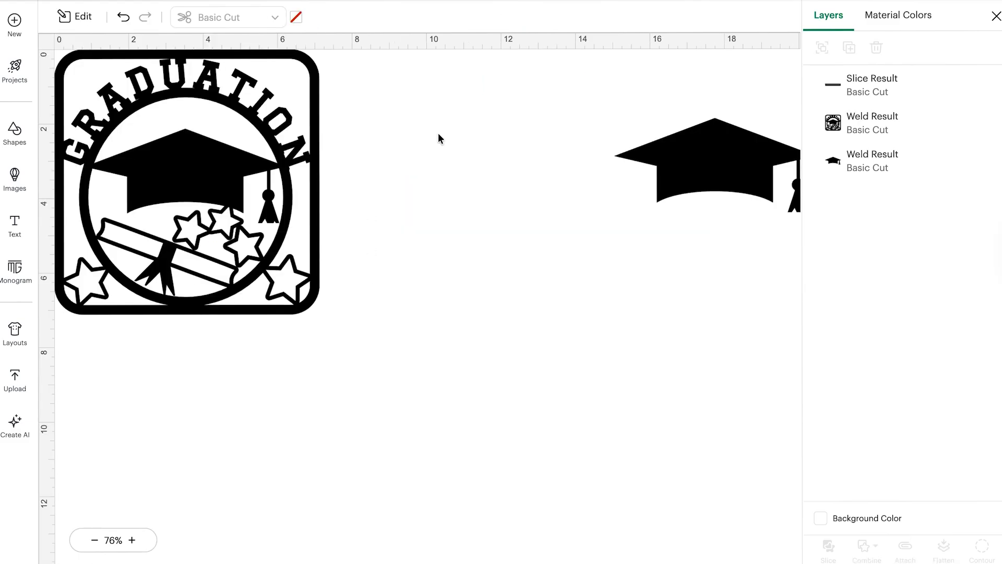
pyautogui.moveTo(716, 164); pyautogui.dragTo(188, 174)
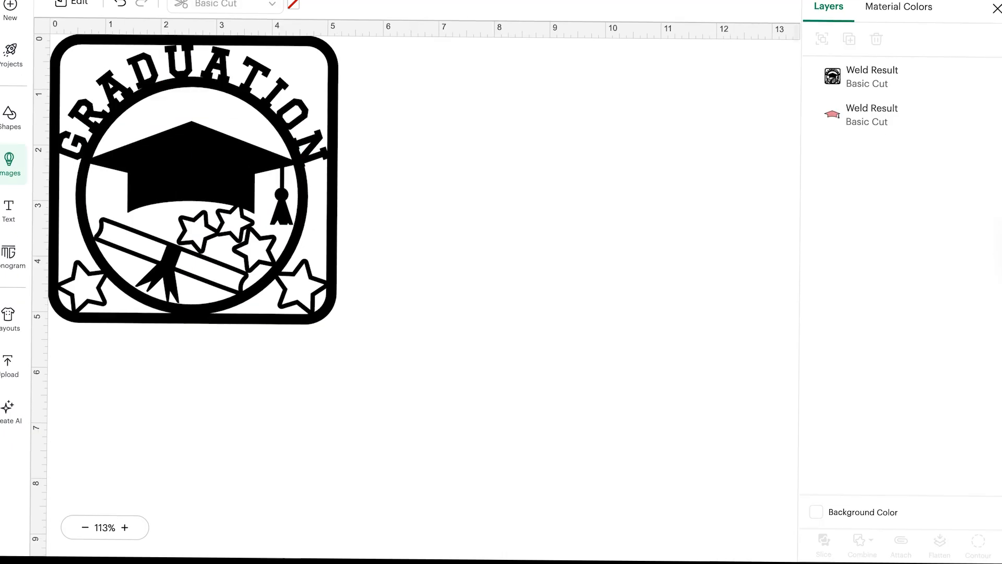
# Duplicate the welded graduation design and place the copy beside the original
pyautogui.click(224, 65)
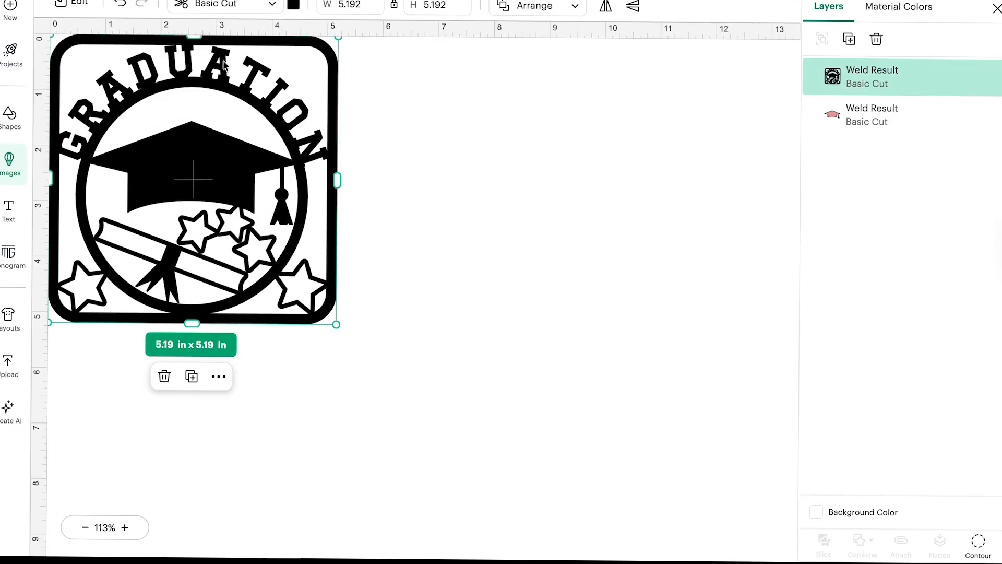
pyautogui.click(849, 39)
pyautogui.moveTo(216, 190); pyautogui.dragTo(557, 177)
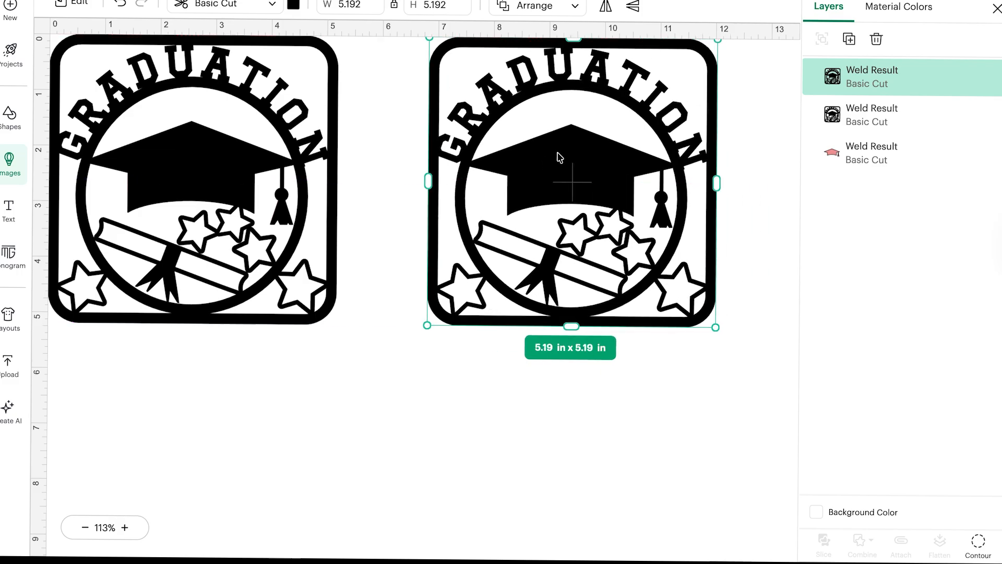
# Hide all contours of the copied design and recolor the solid rounded square light orange
pyautogui.click(977, 542)
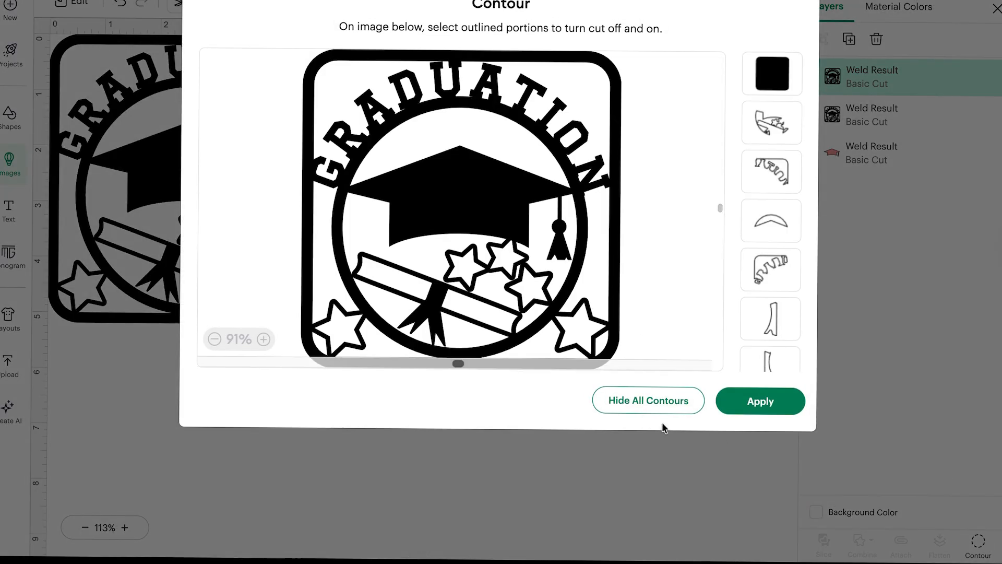
pyautogui.click(647, 403)
pyautogui.click(753, 415)
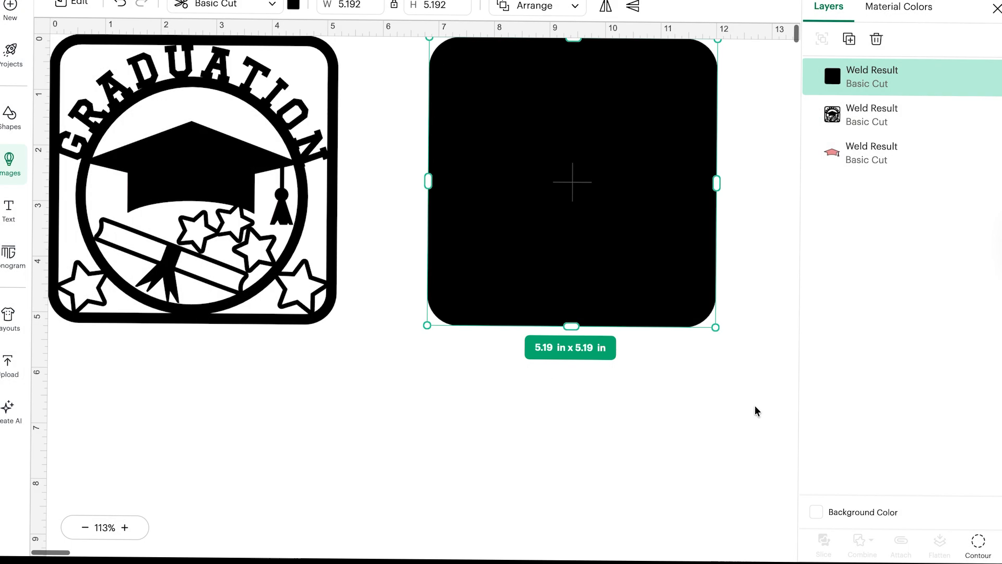
pyautogui.click(293, 5)
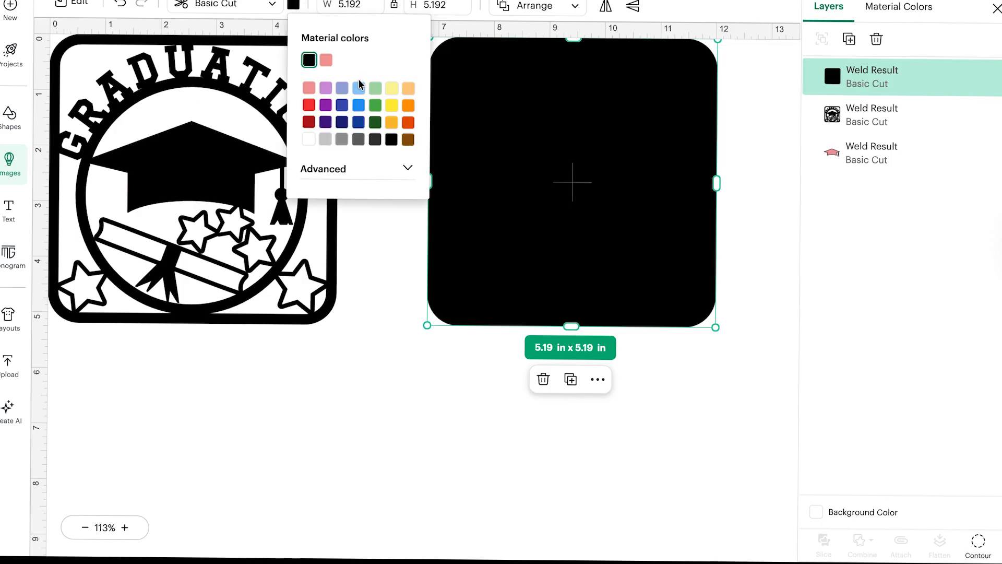
pyautogui.click(408, 88)
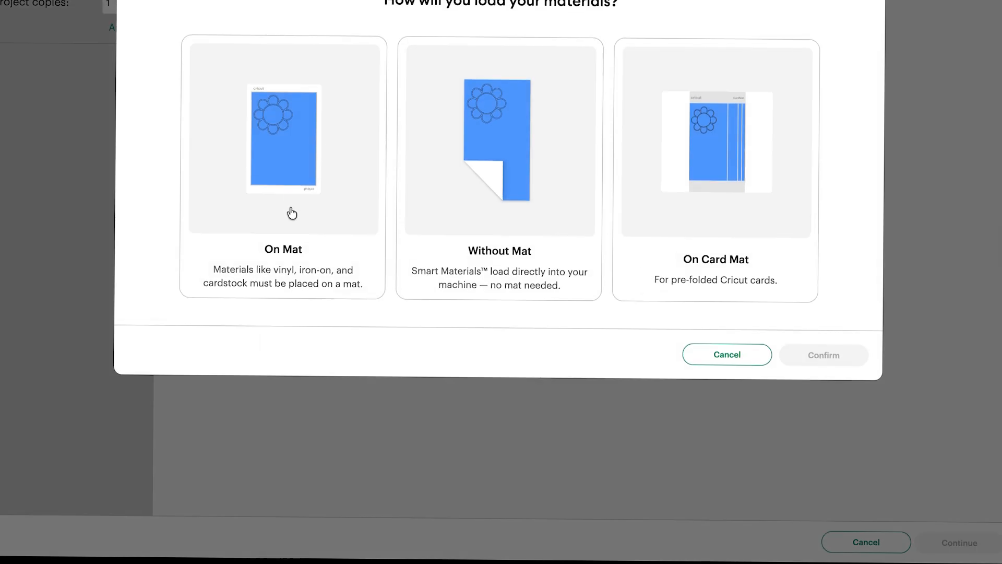
# Choose On Mat loading, select the orange background's mat, and continue to the cut setup
pyautogui.click(291, 168)
pyautogui.click(823, 355)
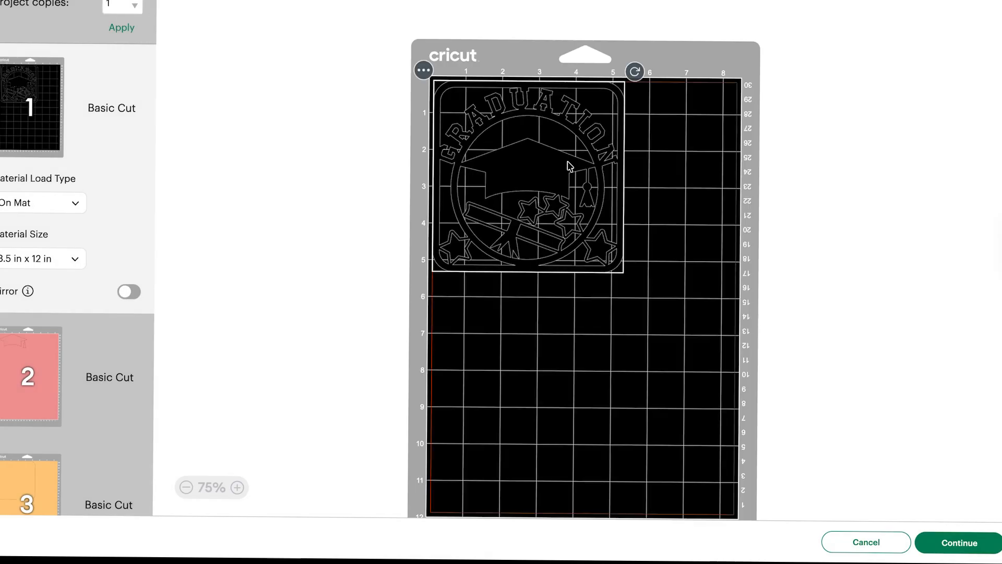
pyautogui.scroll(-2, 5, 345)
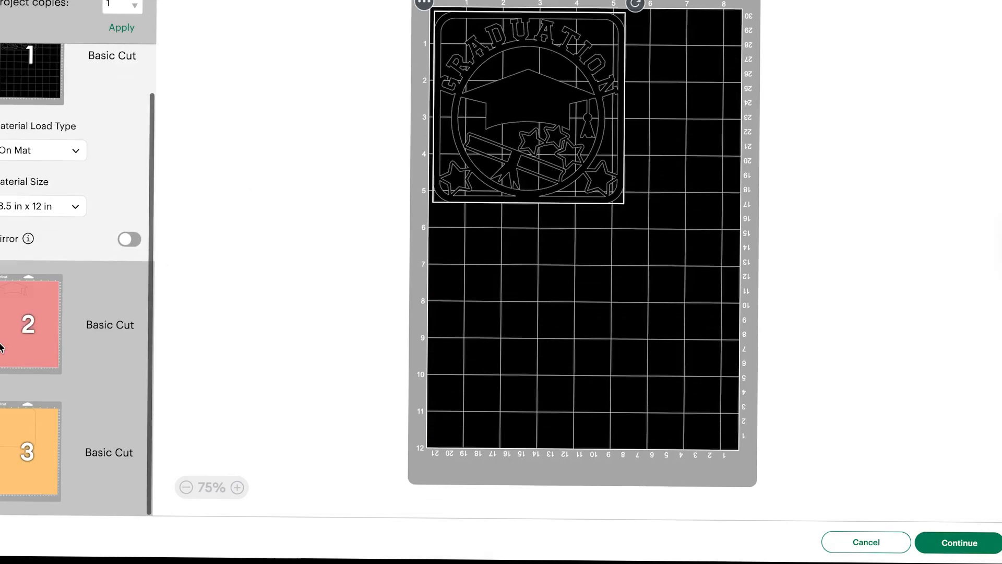
pyautogui.click(25, 424)
pyautogui.click(948, 543)
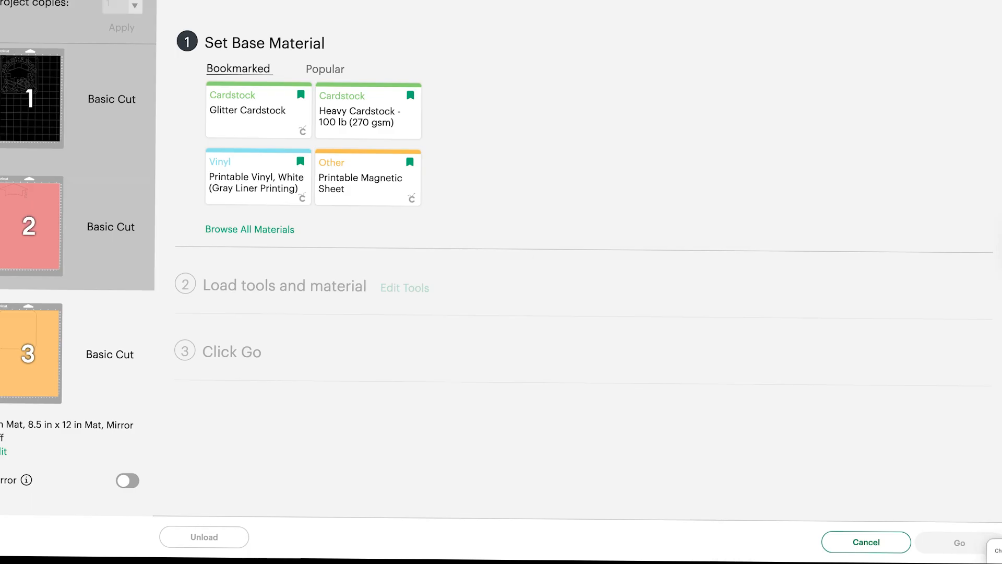
# Set the base material to Heavy Cardstock - 100 lb (270 gsm) with pressure set to More
pyautogui.click(347, 107)
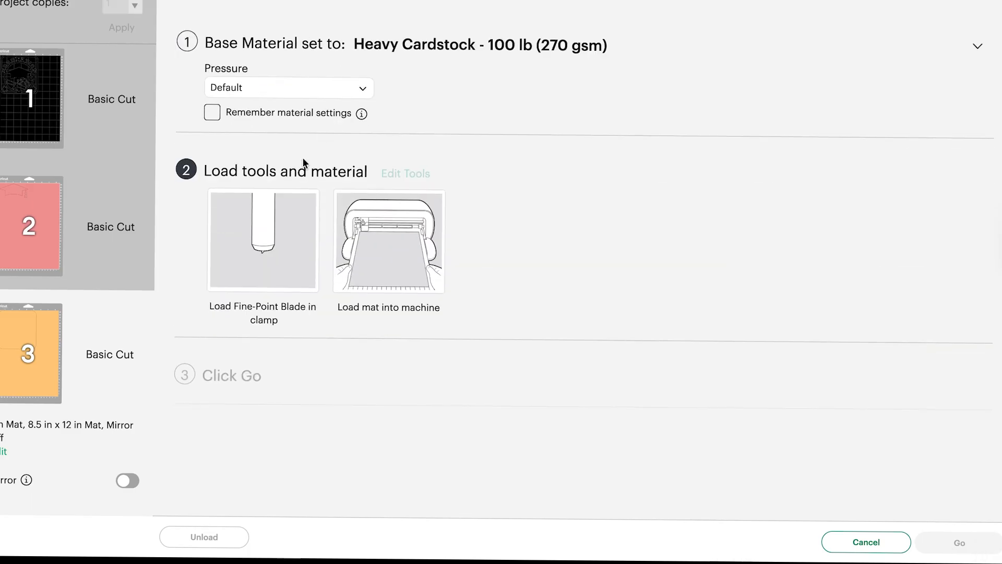
pyautogui.click(253, 94)
pyautogui.click(238, 120)
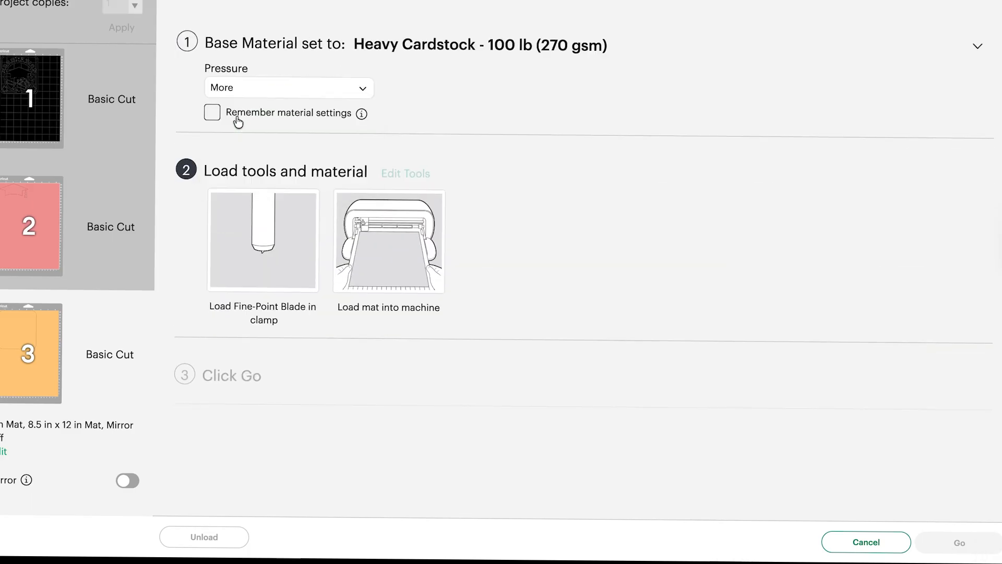